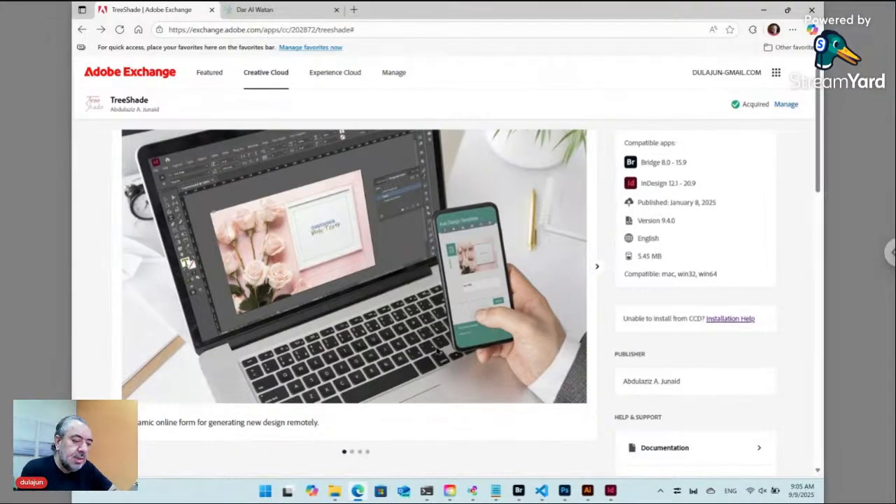
Switch from Adobe Exchange to the 'TRSD - Adobe Bridge' window using its taskbar preview.
mouse_move(520, 492)
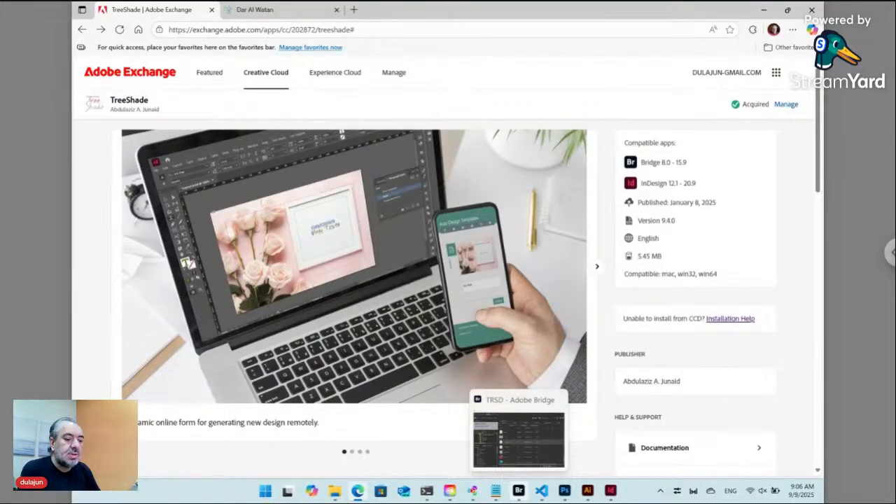
left_click(519, 490)
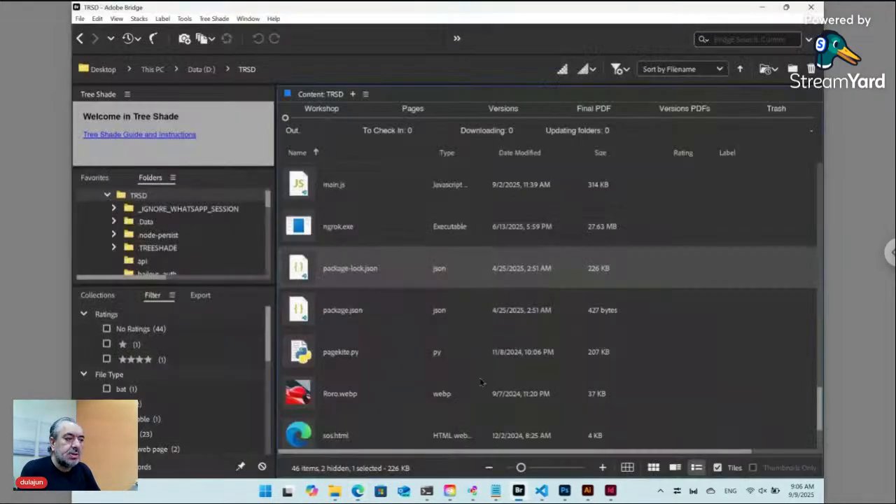
Go through the Workshop and Pages tabs to the Versions folder listing 45 items.
left_click(321, 117)
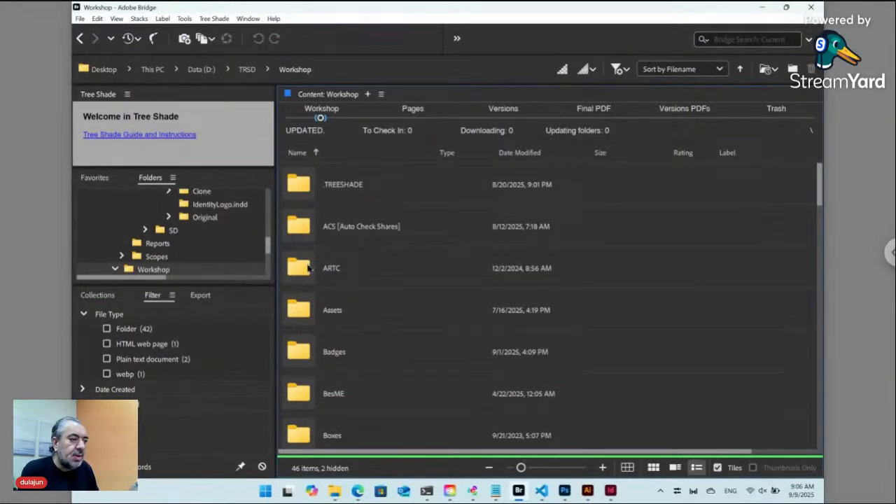
left_click(369, 459)
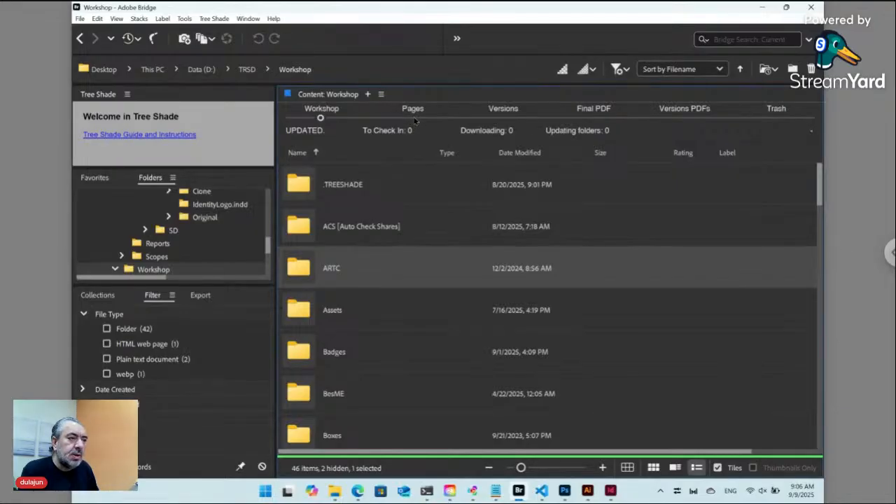
left_click(414, 118)
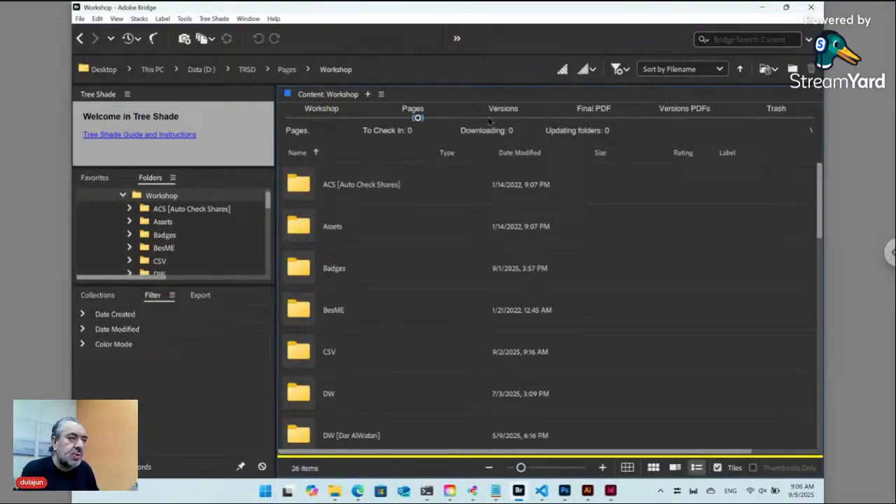
left_click(502, 119)
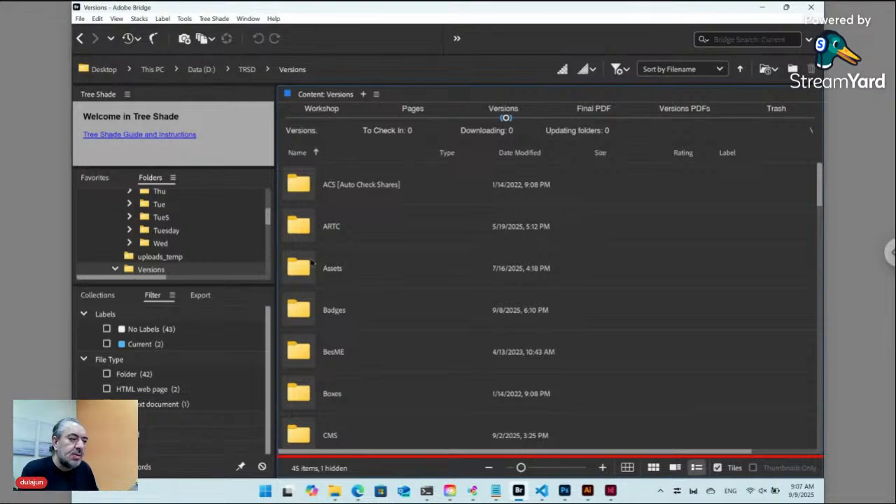
Open Versions > ARTC > Card and compare it with the Workshop copy of Card.
double_click(307, 226)
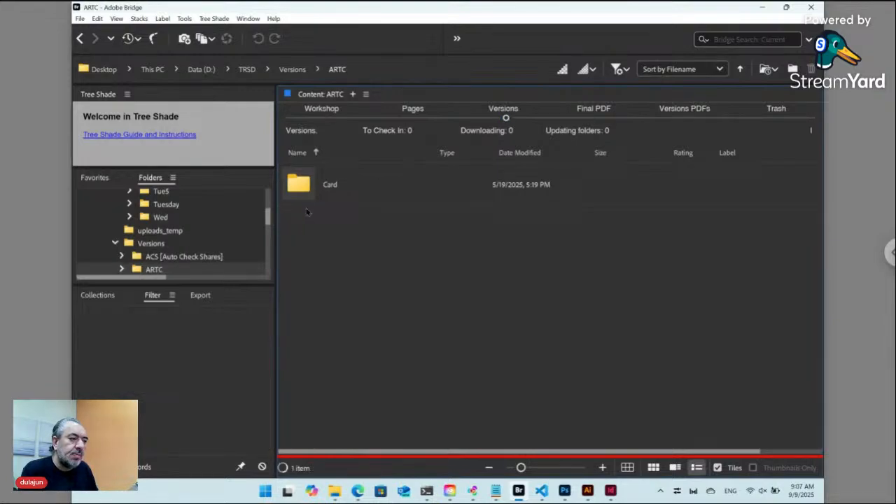
double_click(301, 185)
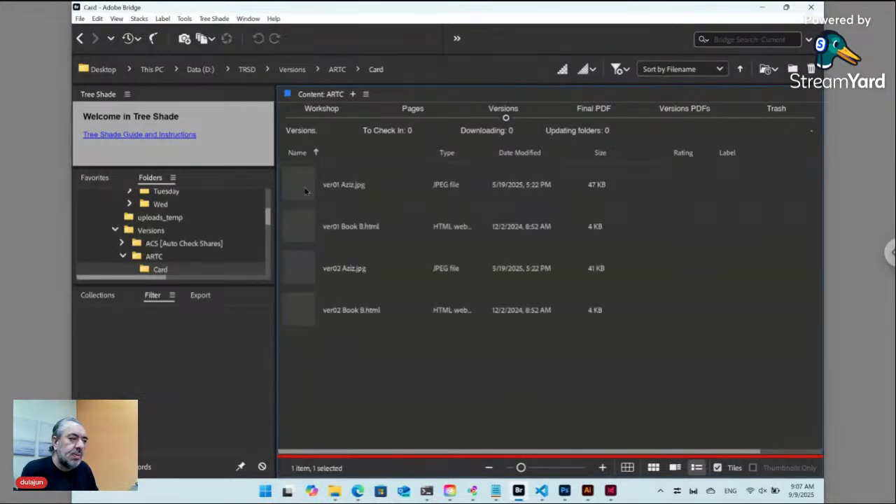
left_click(304, 185)
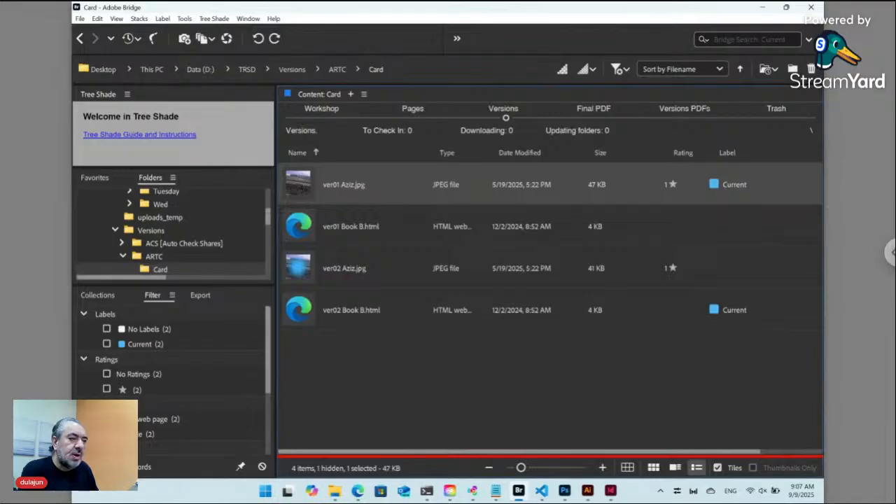
left_click(321, 117)
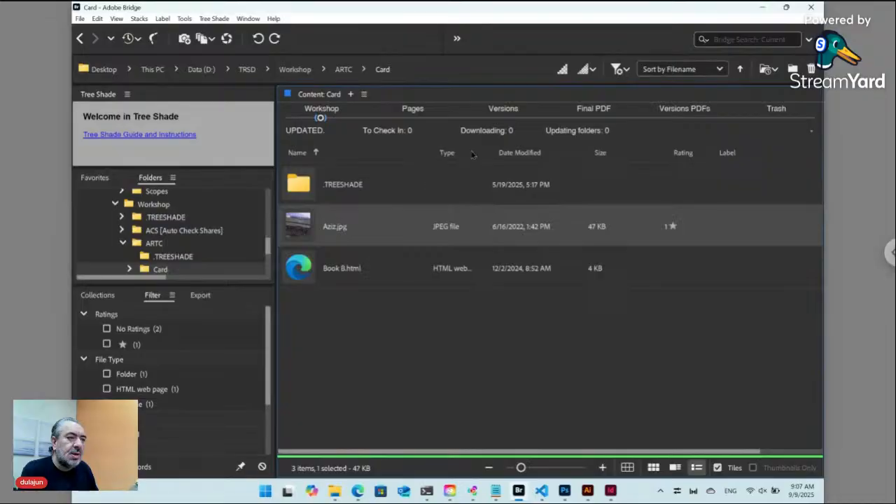
left_click(503, 120)
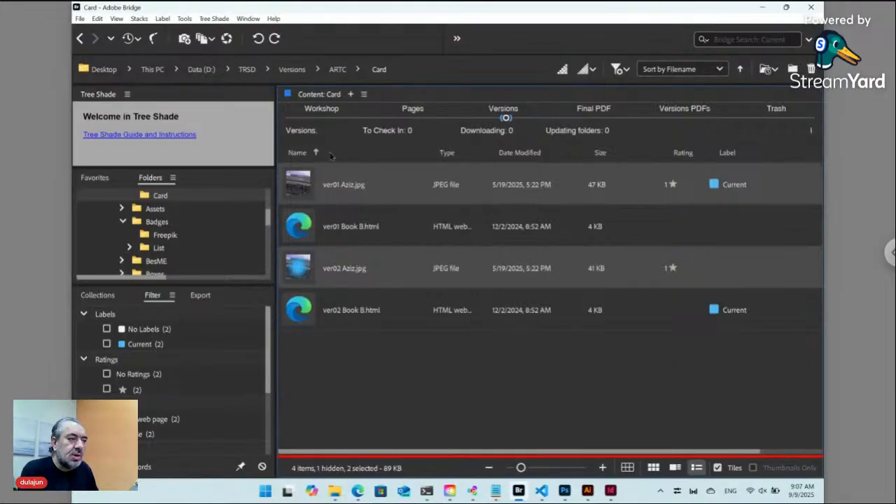
Check Aziz.jpg's actions in Workshop, then select ver02 Aziz.jpg back in Versions.
left_click(320, 117)
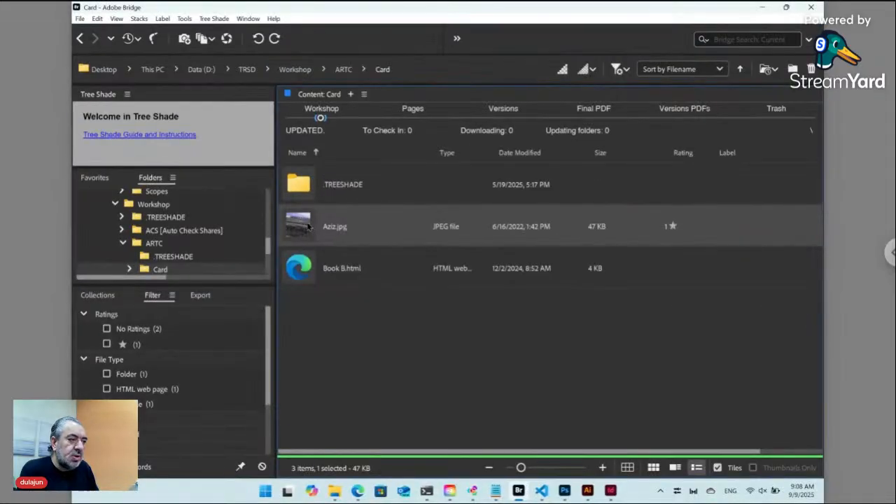
right_click(304, 308)
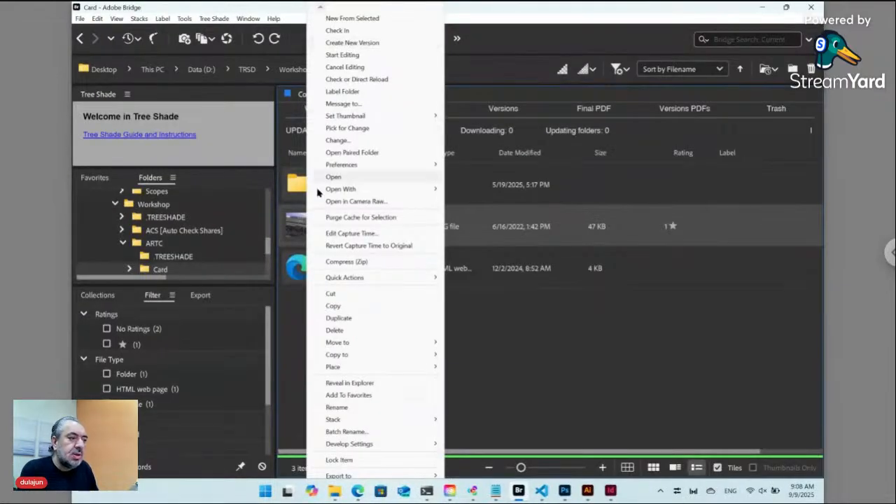
left_click(247, 448)
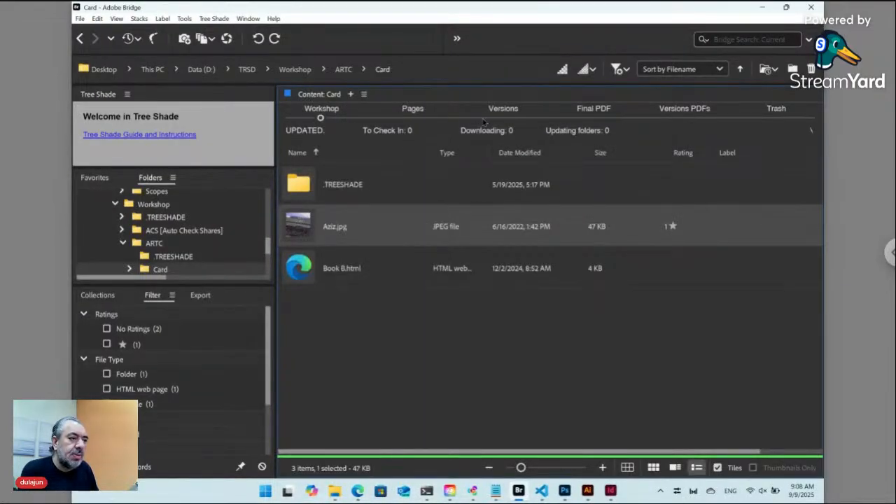
left_click(503, 112)
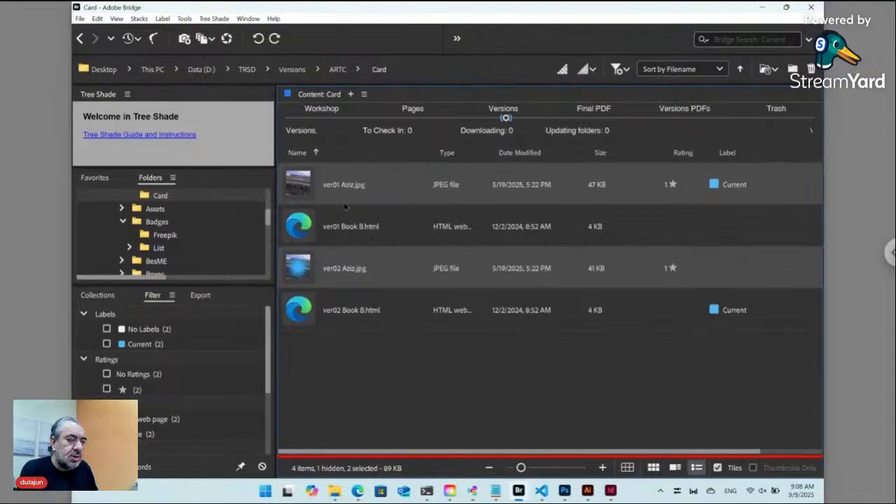
left_click(305, 271)
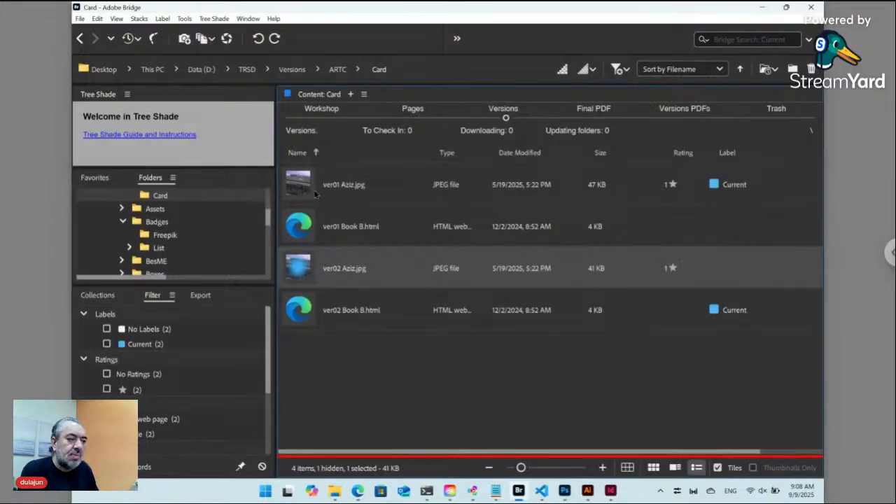
Make ver02 Aziz.jpg the Current version by confirming Yes in the prompt.
double_click(303, 272)
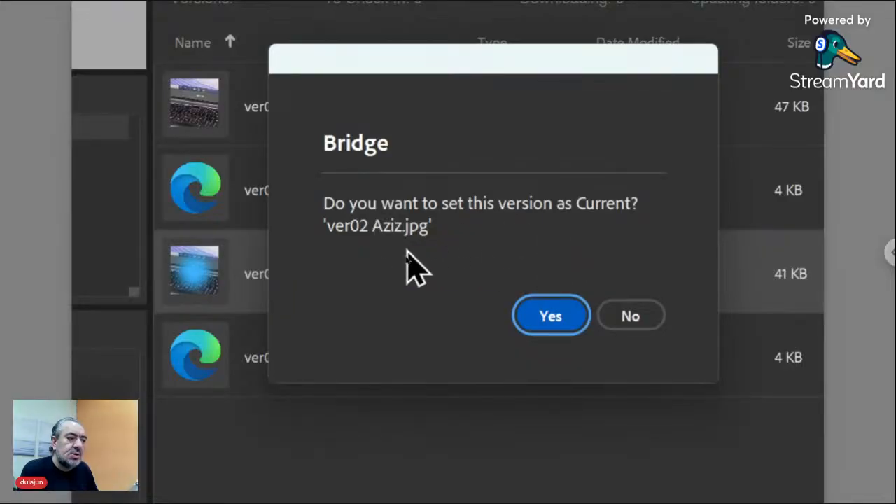
left_click(551, 317)
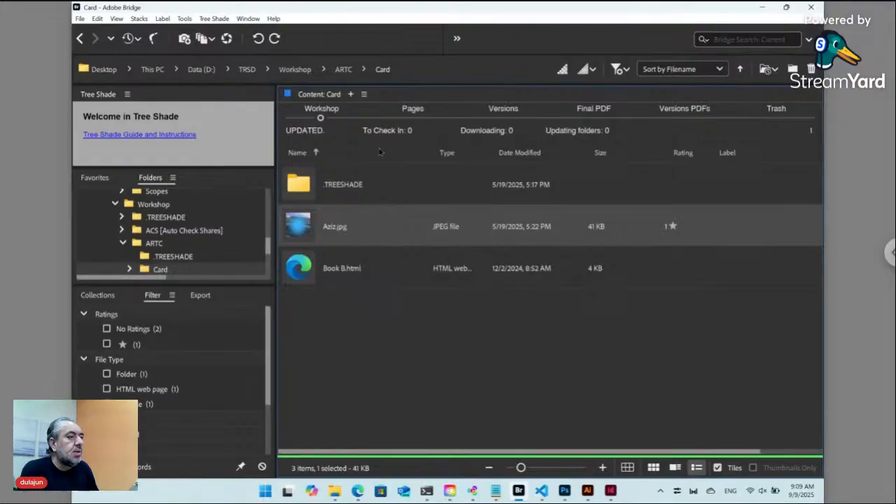
Add a folder named 'Contacts' under Workshop with Ctrl+Shift+N and open it.
left_click(295, 70)
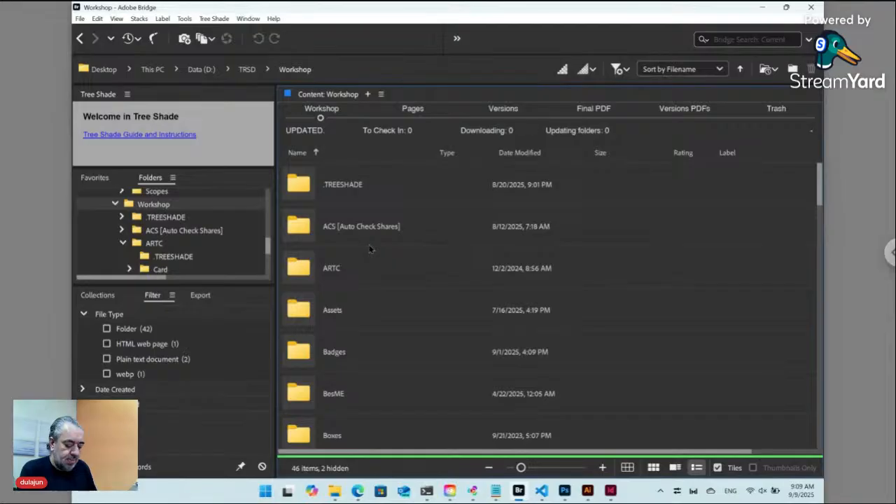
key("ctrl+shift+n")
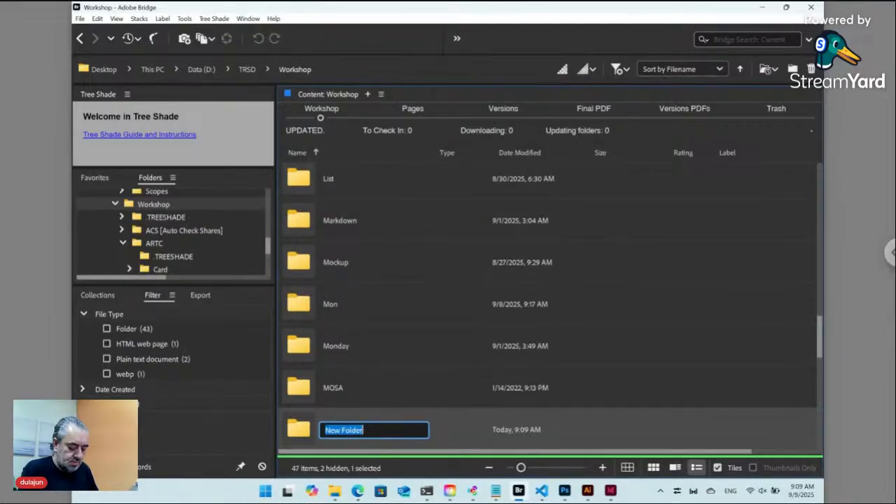
type("Contacts")
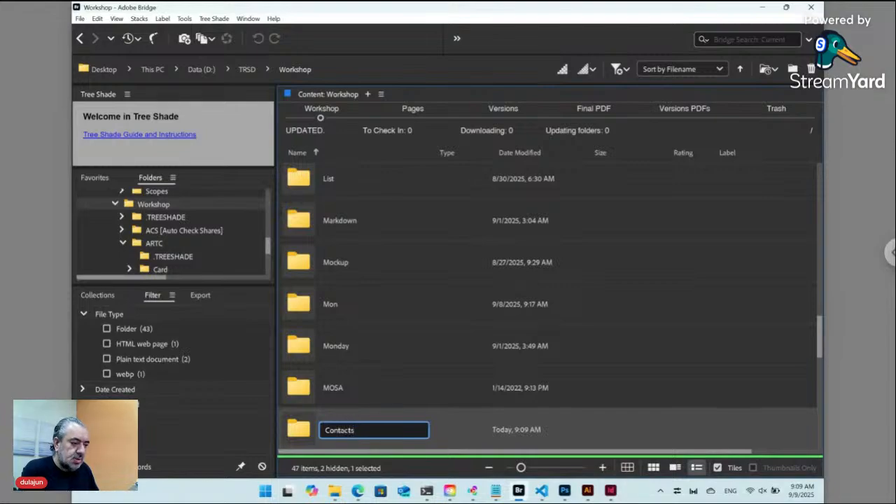
key("Return")
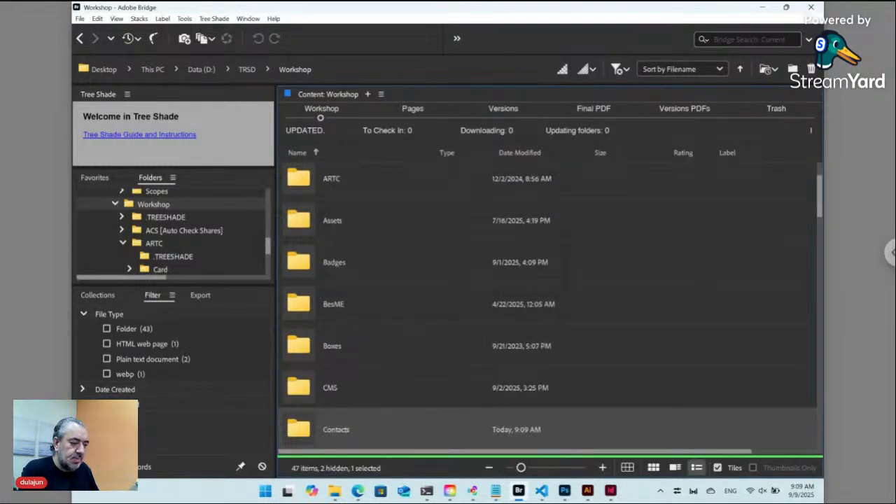
key("Return")
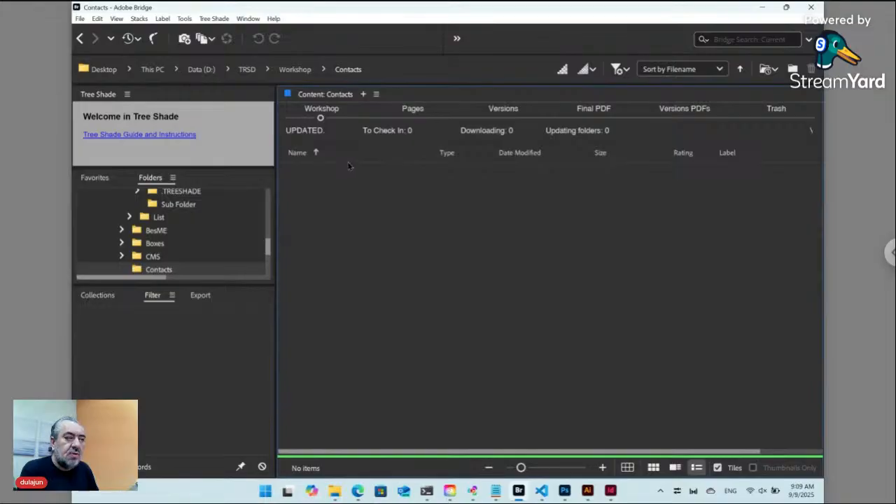
Create the Tree Shade Data file 'Data ts_key' and open it to get the online-form prompt.
left_click(214, 19)
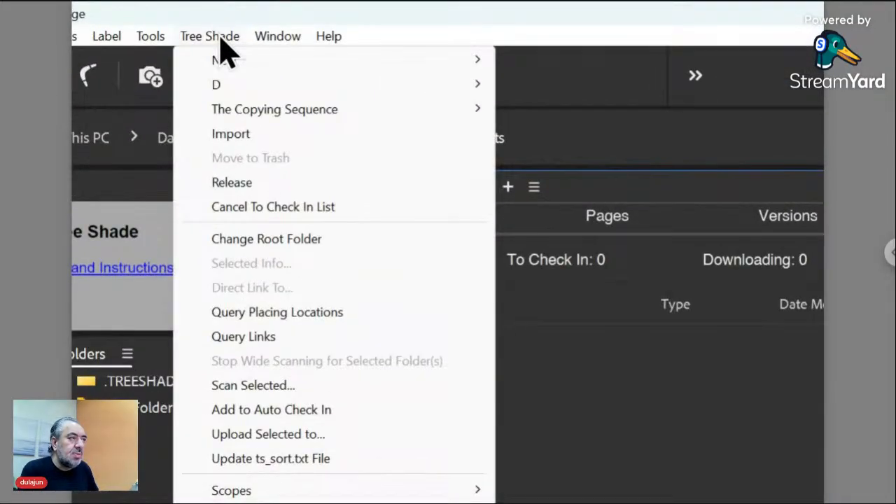
mouse_move(220, 64)
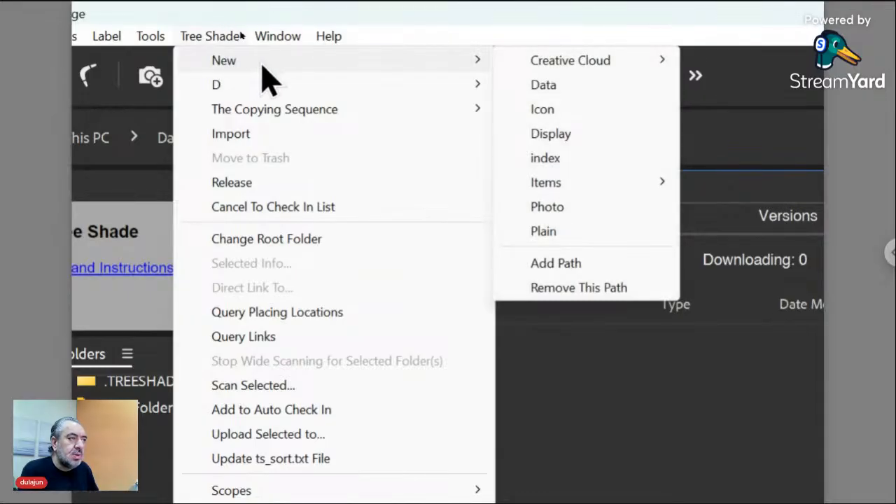
left_click(553, 90)
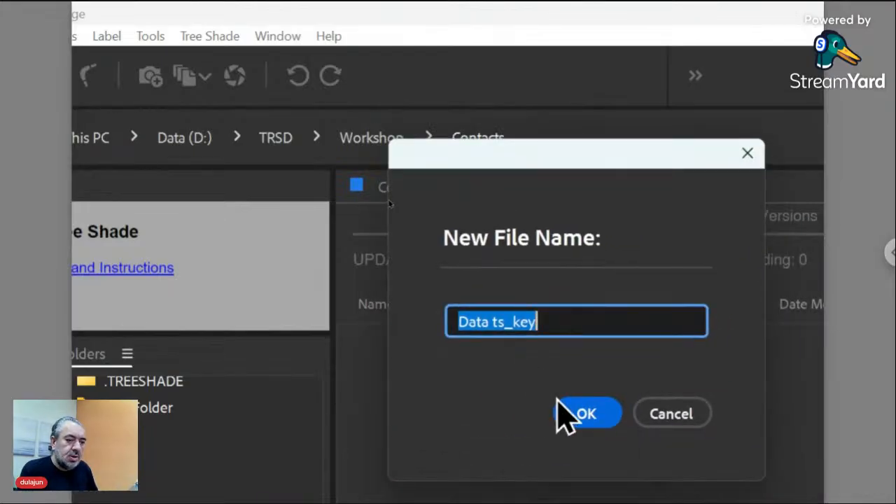
left_click(587, 415)
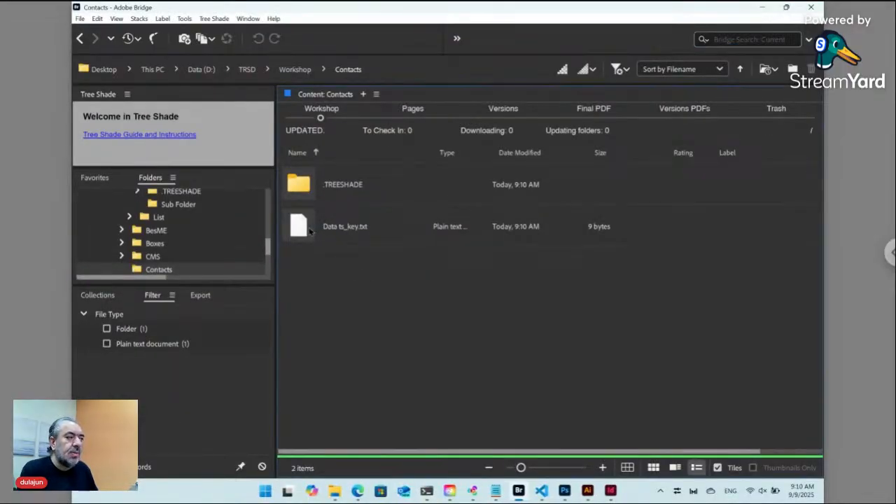
double_click(310, 231)
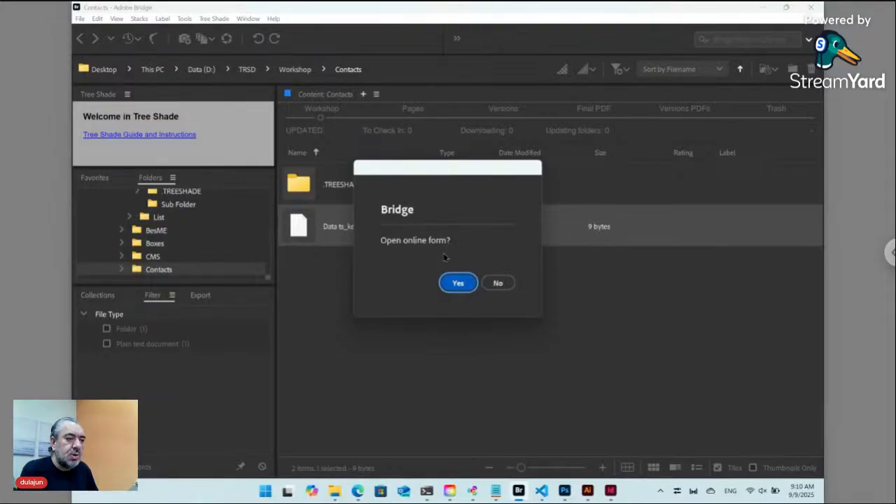
left_click(459, 284)
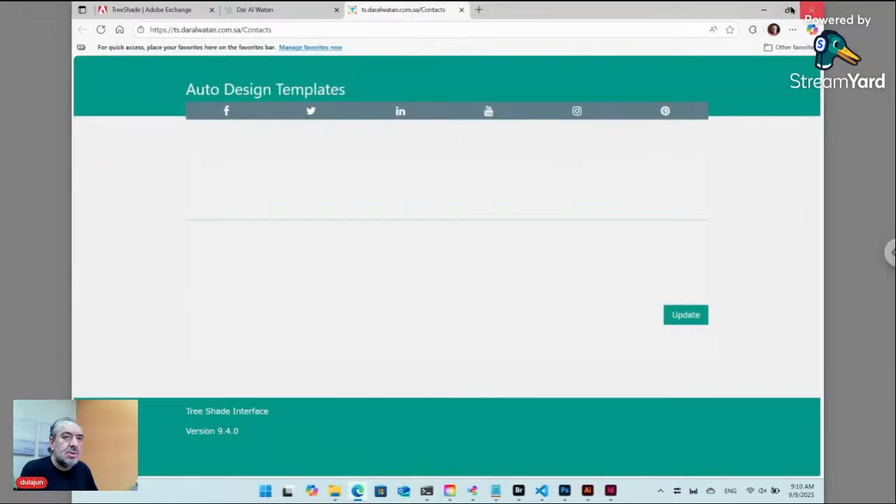
mouse_move(788, 10)
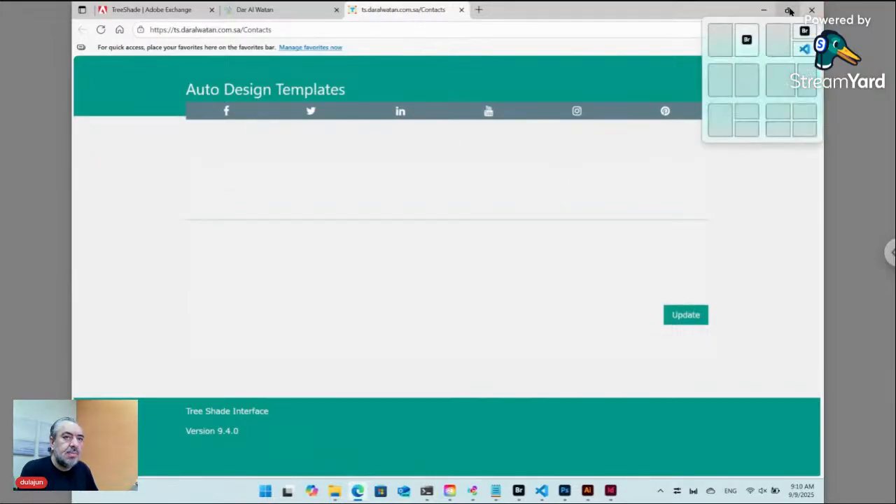
left_click(728, 48)
left_click(647, 275)
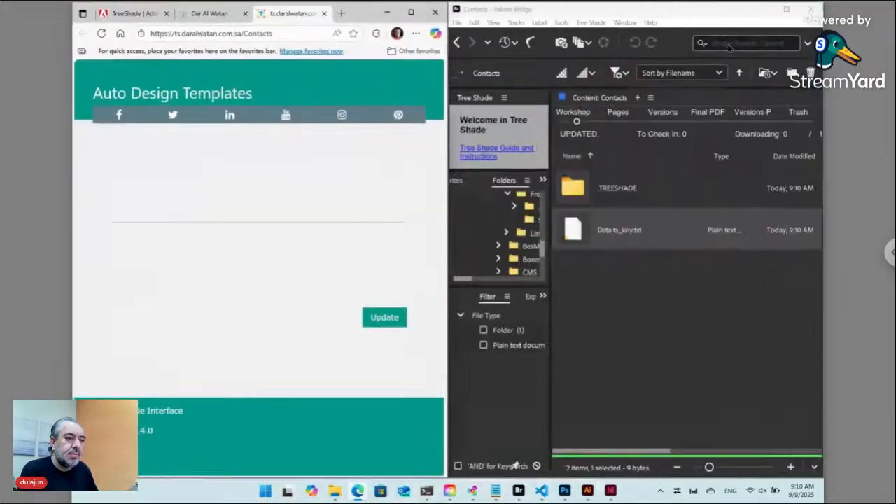
left_click(646, 275)
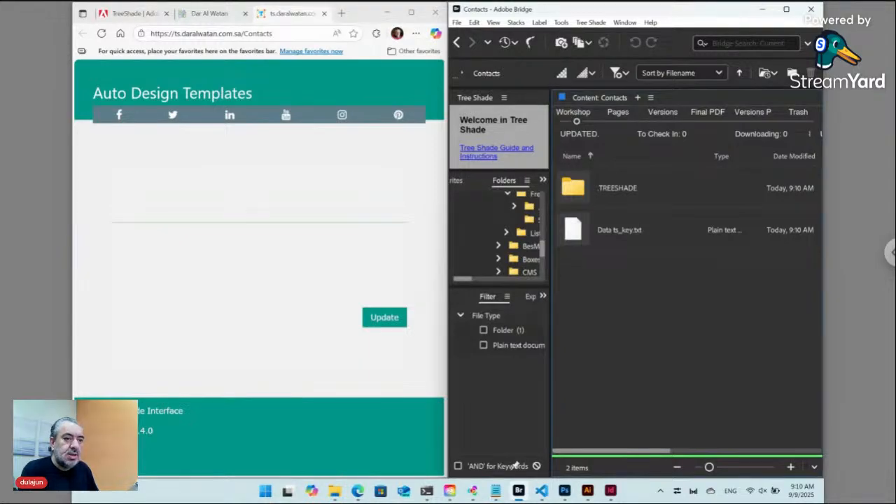
Create InDesign document Layout.indd via Tree Shade > New, select it, and reload the browser's Contacts page.
left_click(592, 22)
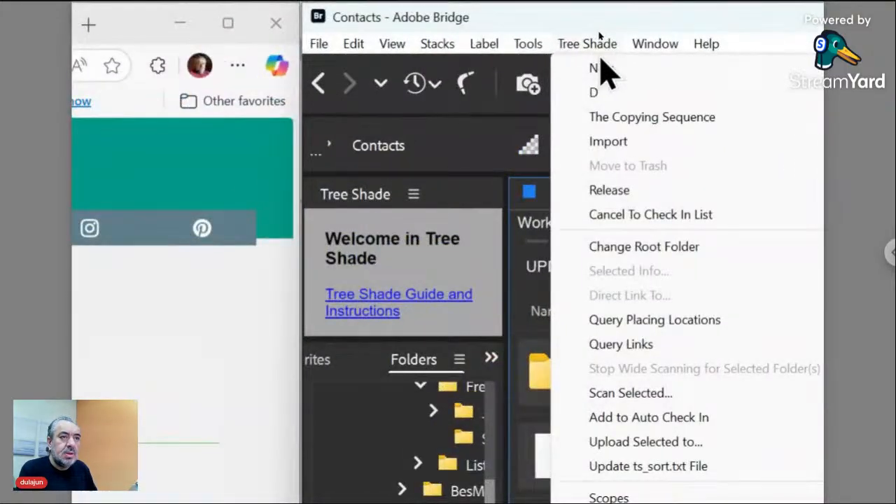
mouse_move(600, 50)
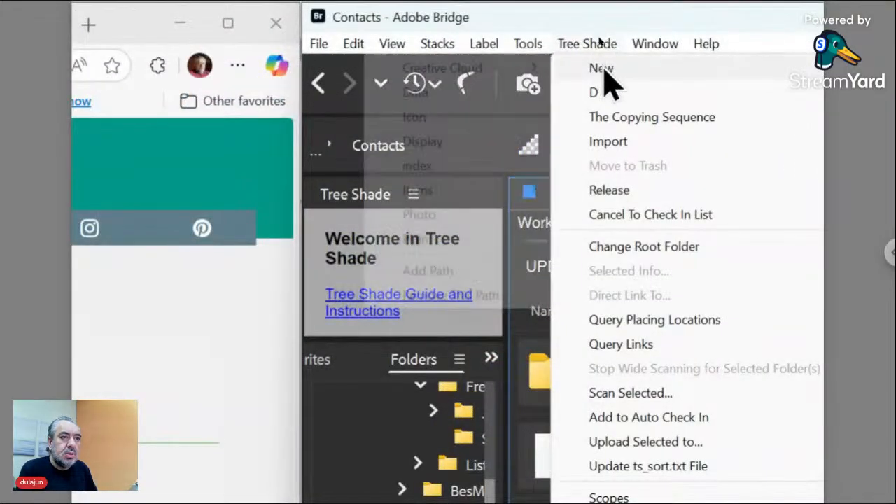
mouse_move(524, 77)
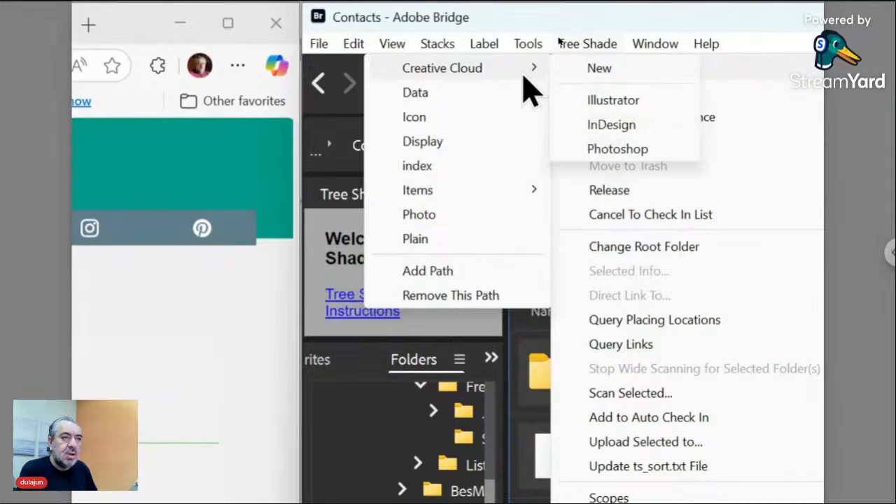
left_click(588, 130)
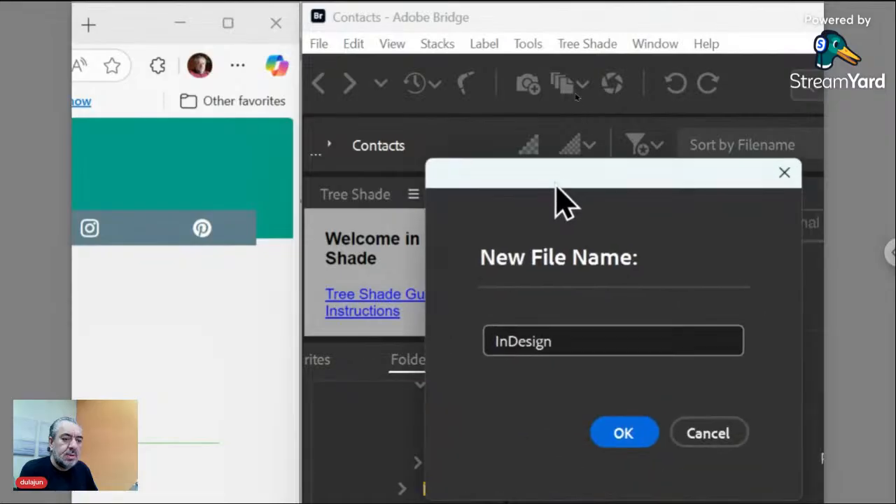
double_click(530, 341)
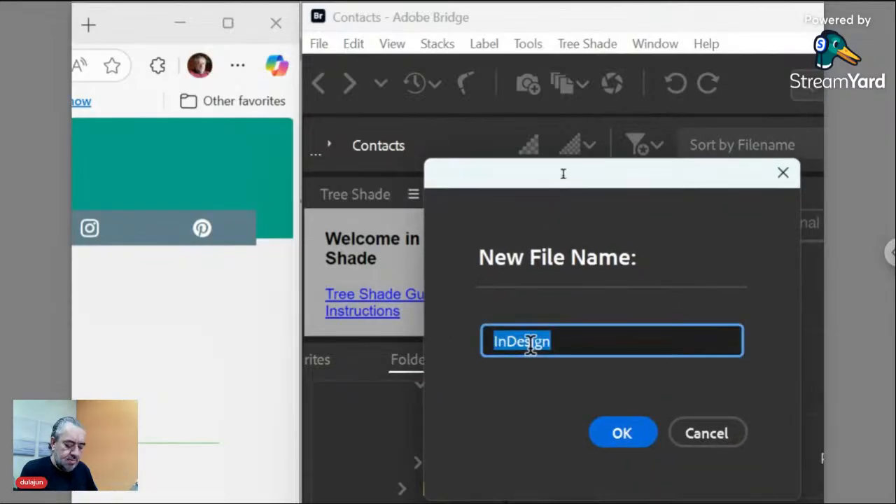
type("Layout")
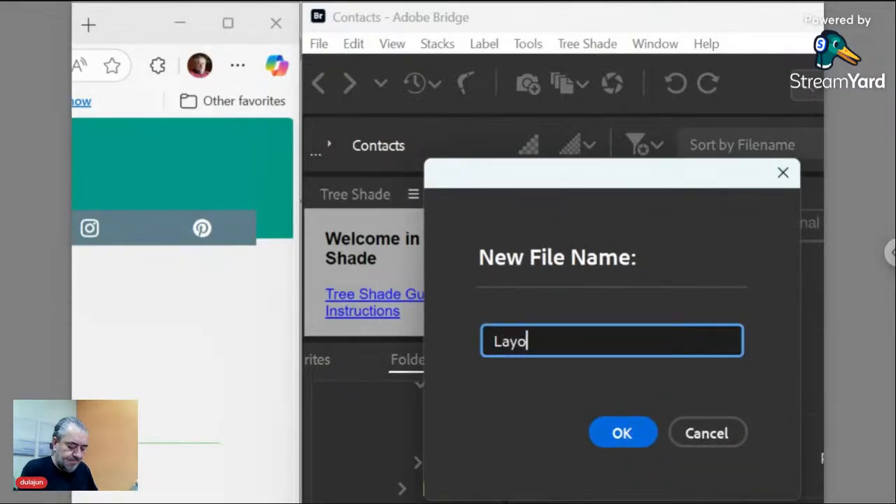
left_click(612, 430)
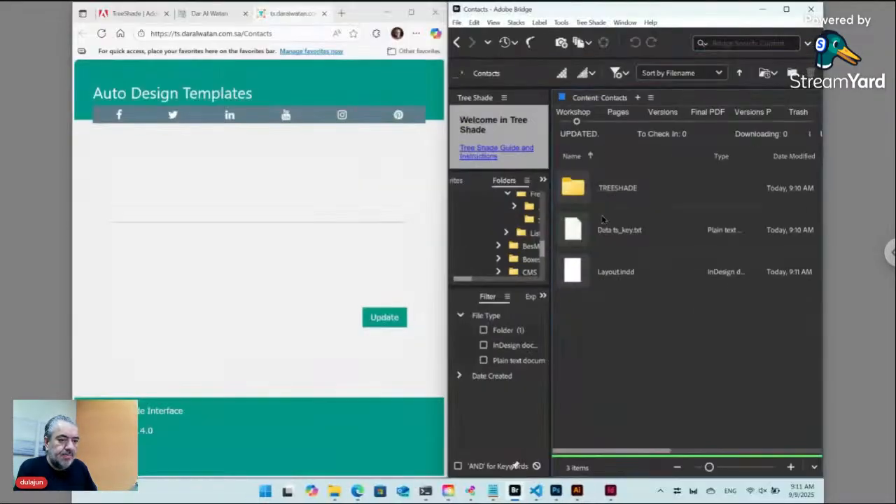
left_click(576, 274)
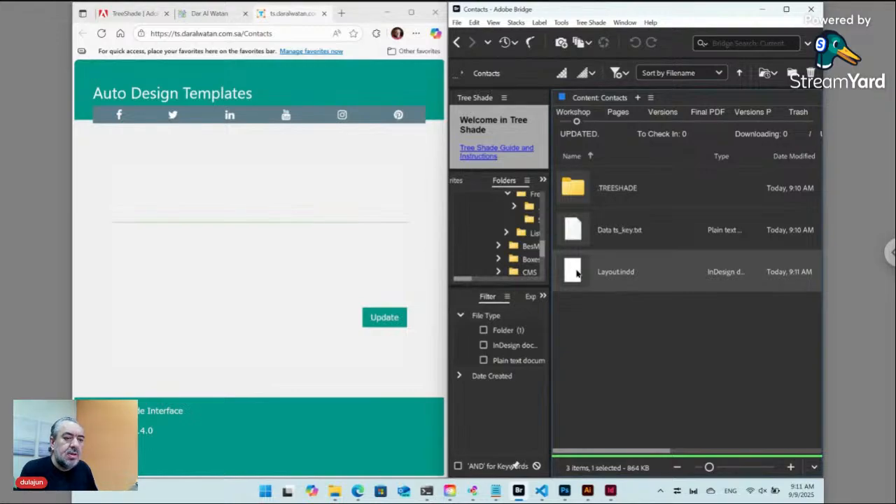
left_click(102, 34)
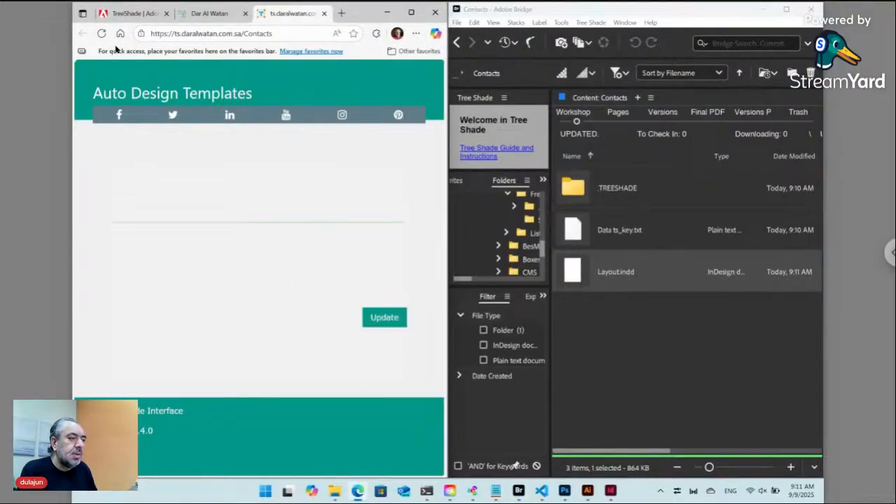
Check in Layout.indd as Final from its right-click menu.
right_click(573, 272)
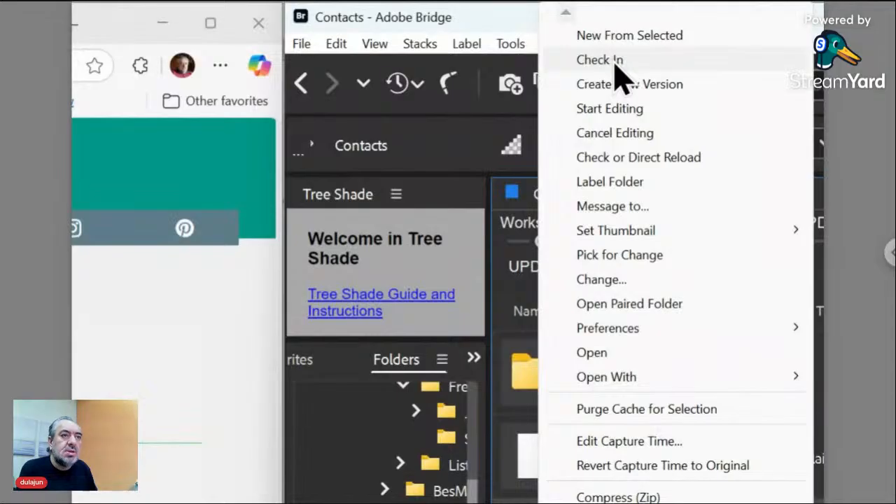
left_click(616, 60)
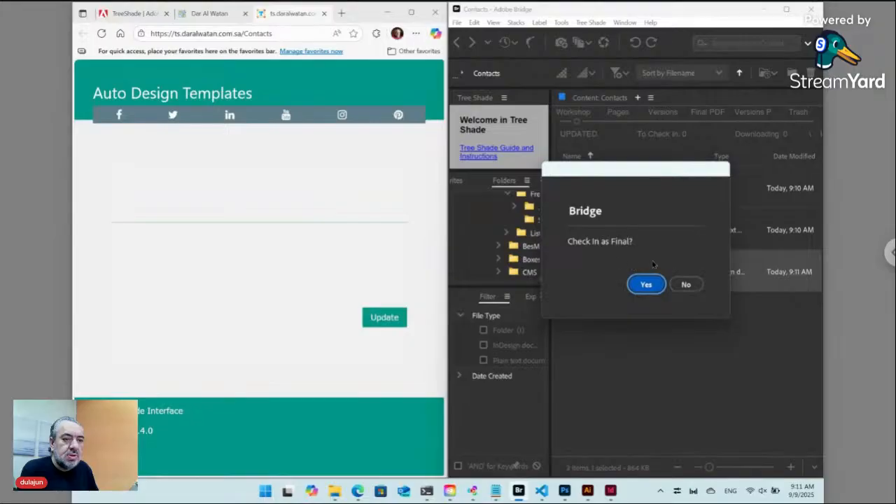
left_click(686, 285)
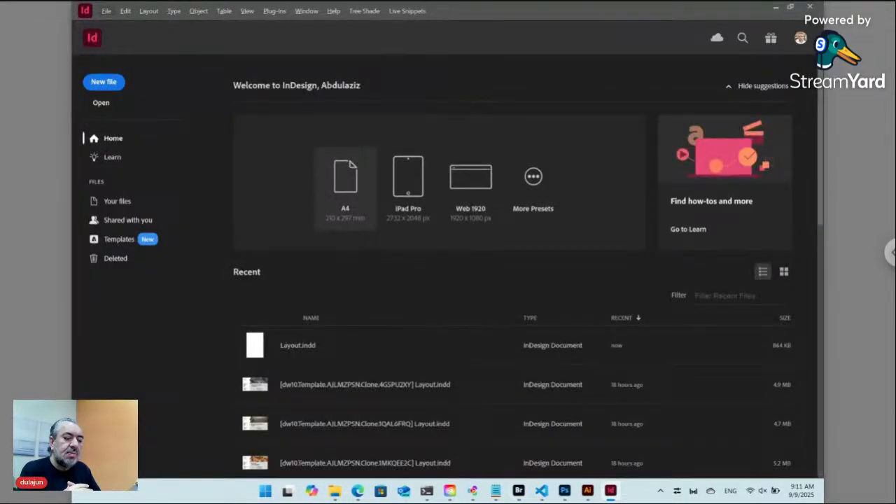
Bring Edge and then the Bridge Contacts window back to the front.
left_click(359, 493)
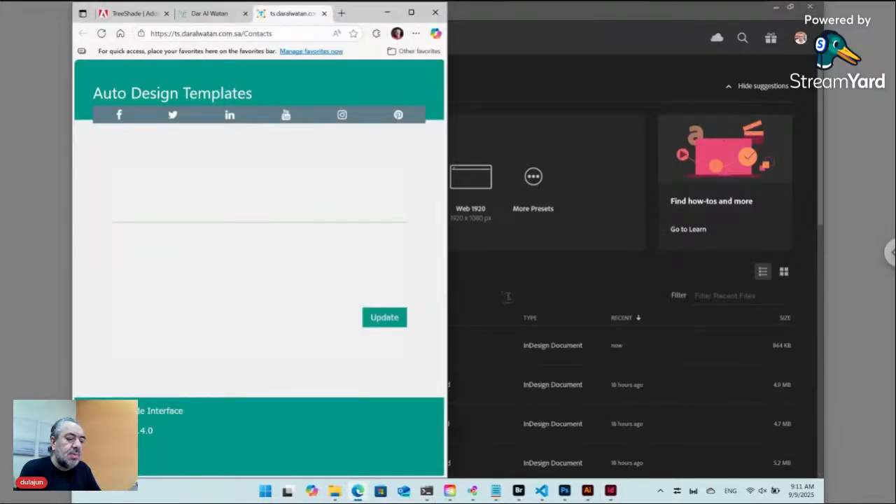
left_click(519, 493)
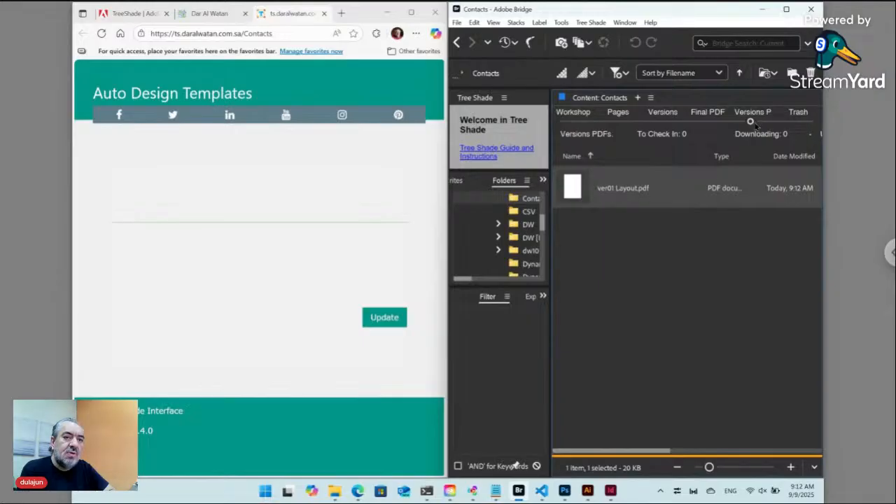
Maximize Bridge, show the Workshop Contacts folder, and snap Bridge to the right half.
left_click(787, 10)
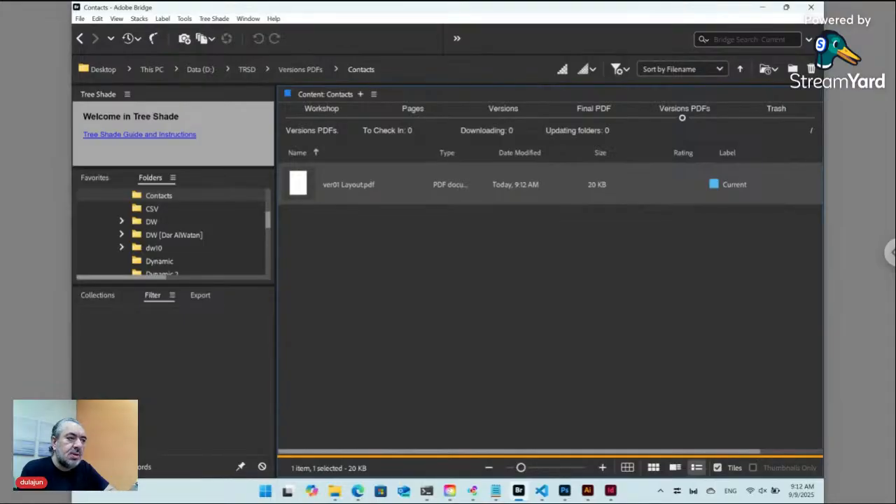
left_click(320, 116)
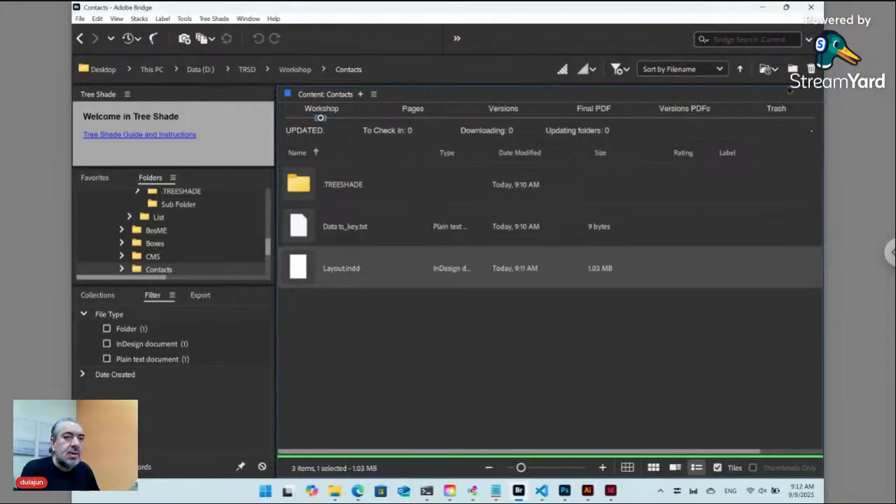
mouse_move(787, 8)
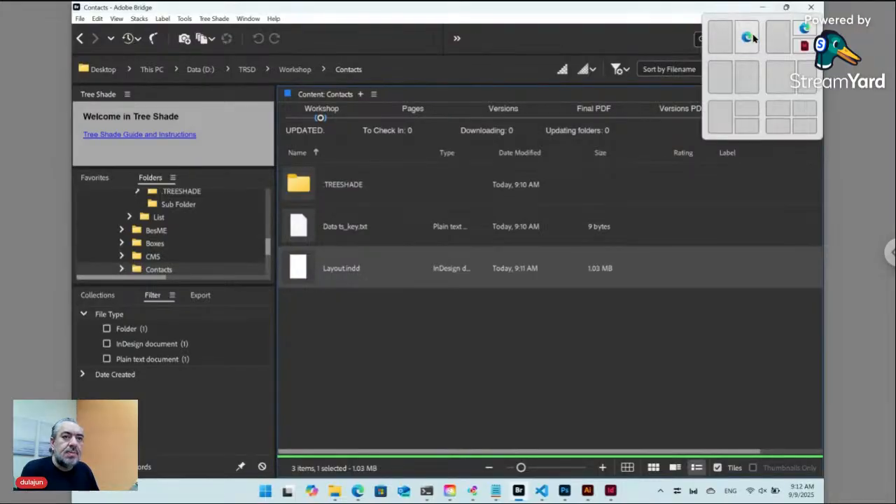
left_click(745, 72)
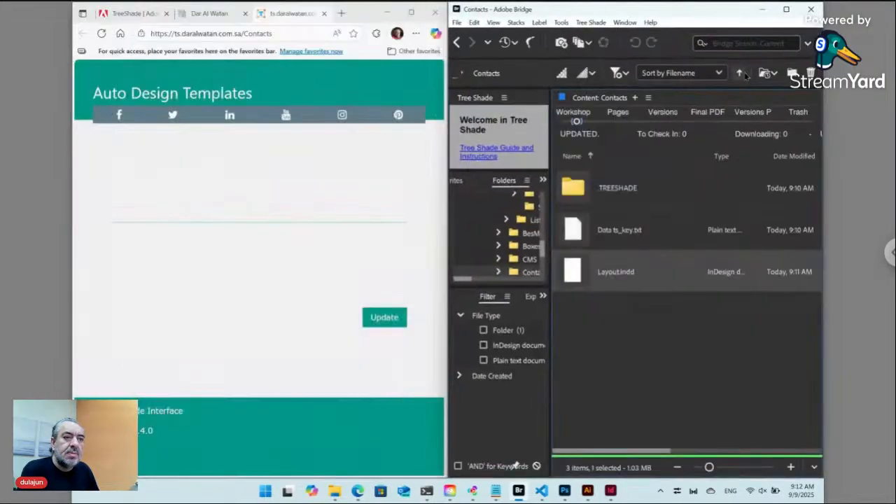
Reload the Tree Shade Contacts page to show the Layout PDF entry, then return to Bridge.
left_click(101, 33)
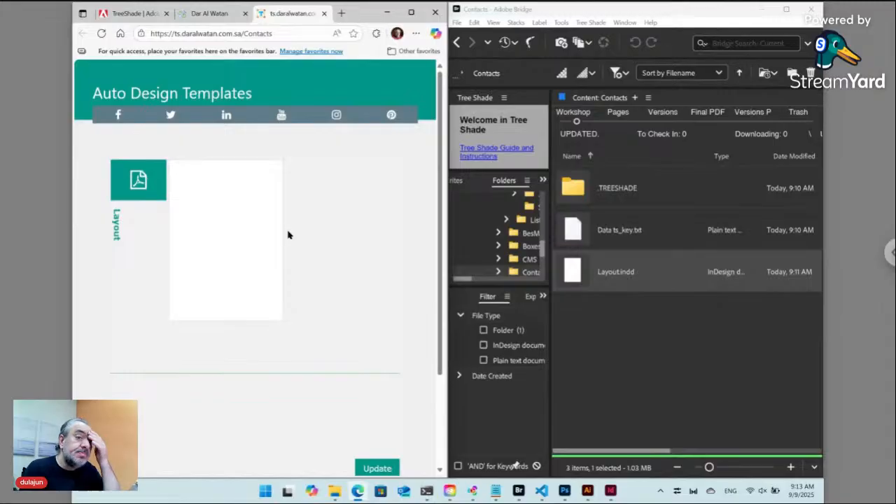
left_click(612, 314)
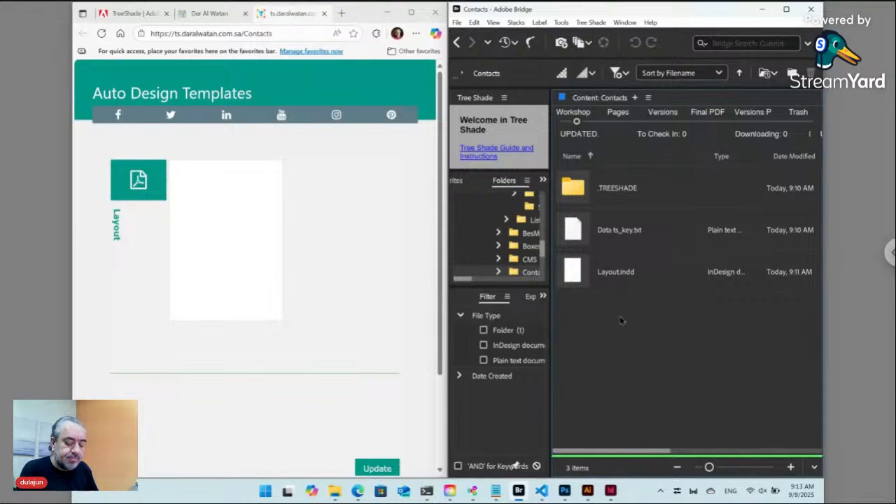
Make a new folder named Data in the Contacts folder and open it.
key("ctrl+shift+n")
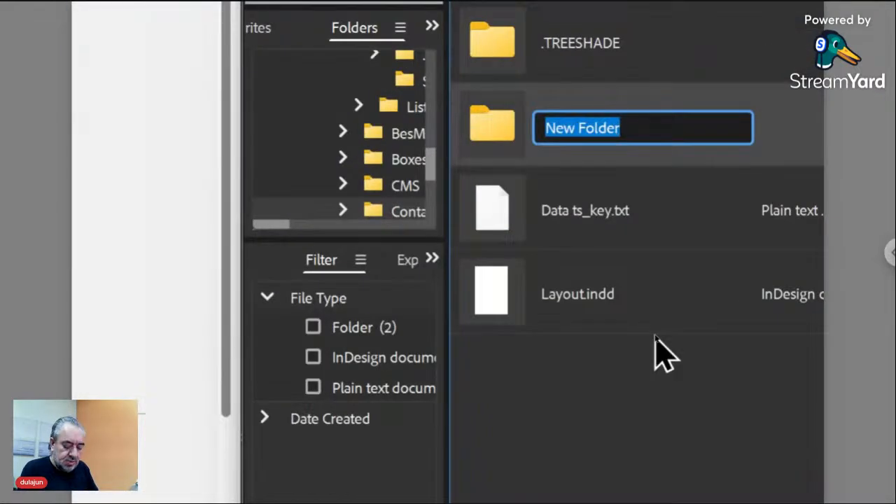
type("Data")
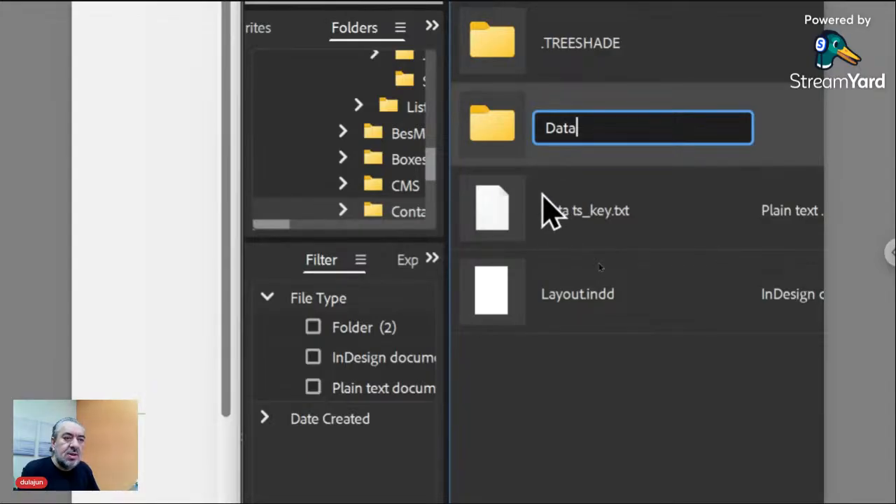
key("Return")
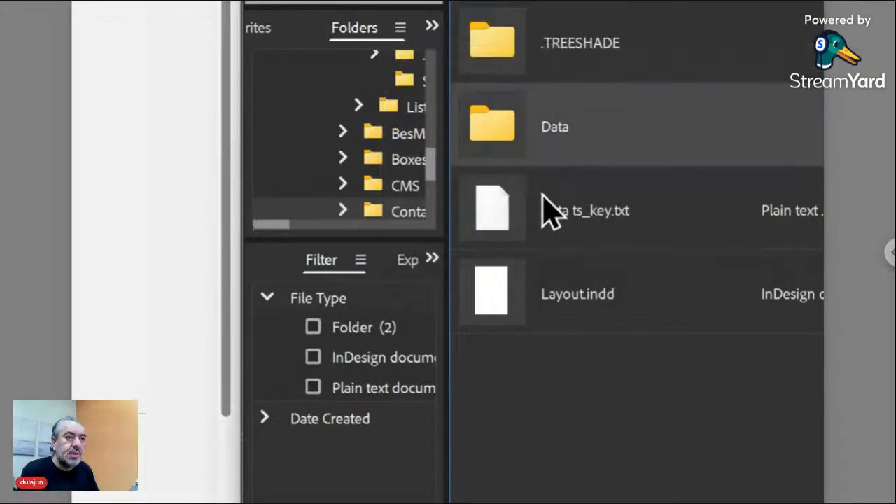
double_click(506, 144)
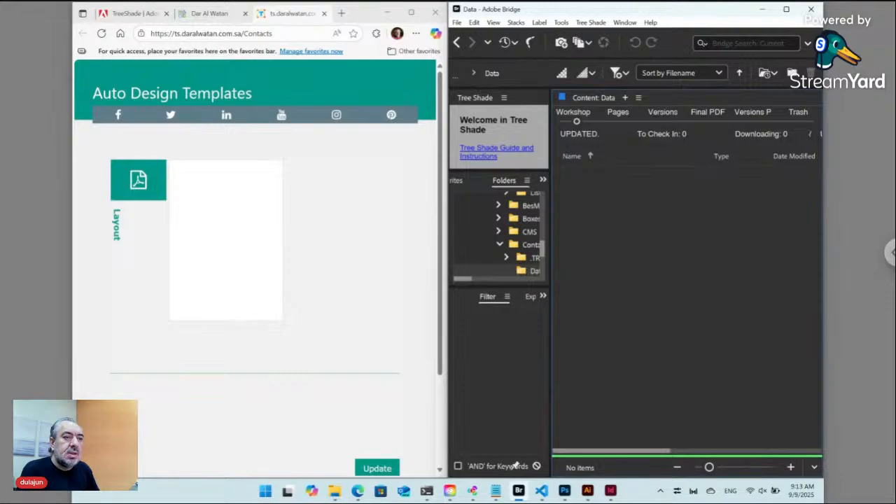
Add a plain text file named Contacts.txt to Data via Tree Shade > New > Plain.
left_click(594, 23)
mouse_move(597, 35)
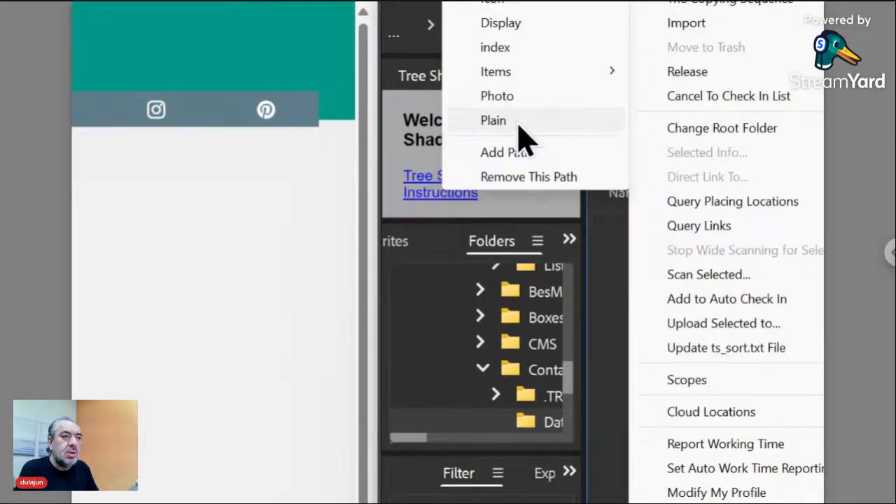
left_click(518, 124)
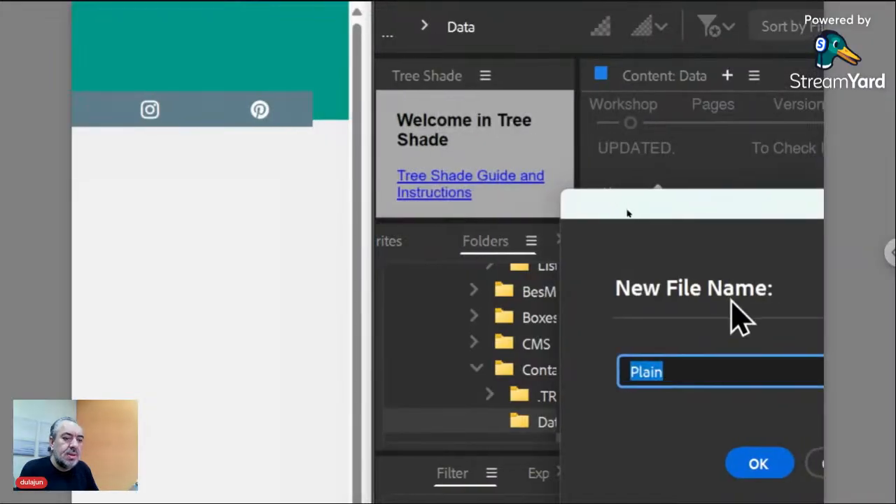
type("Co")
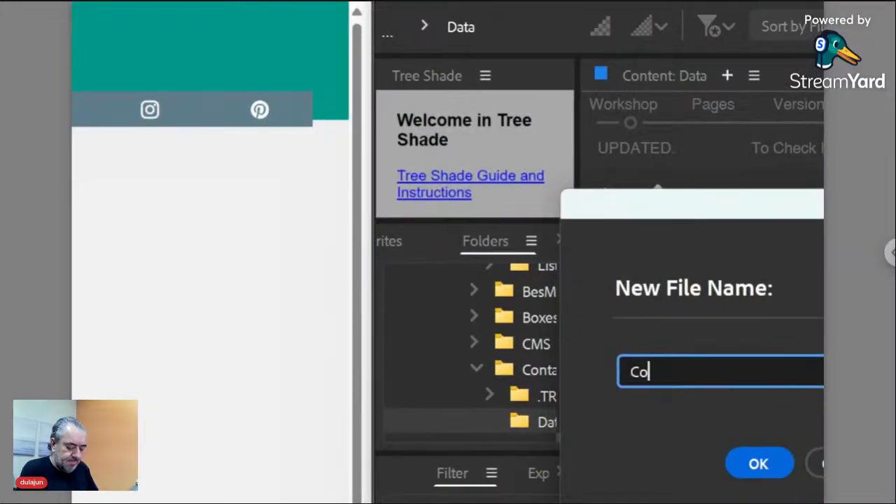
type("ntacts")
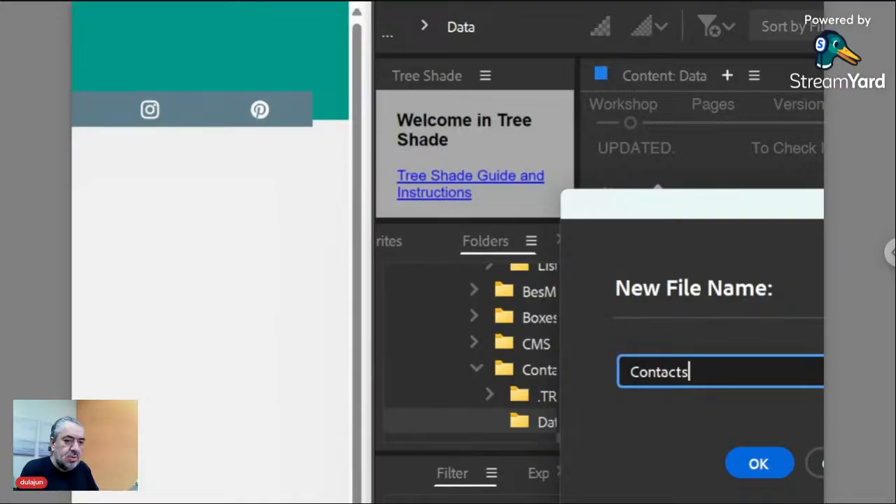
left_click(769, 464)
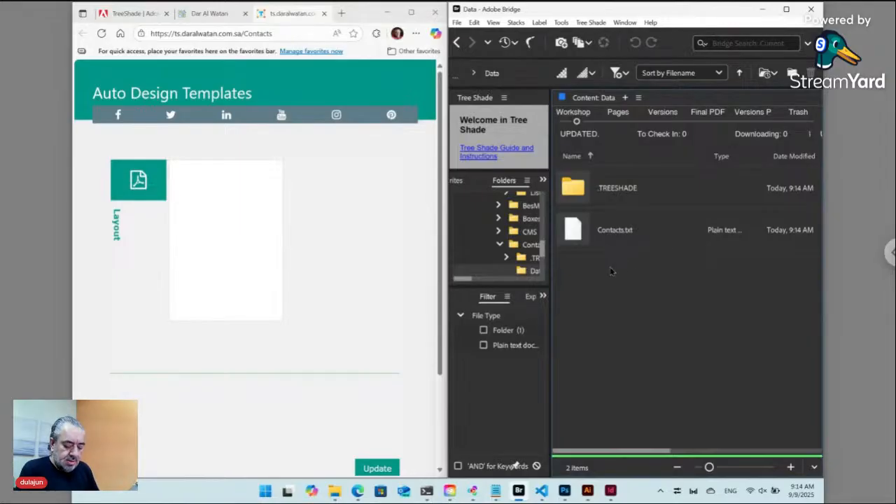
Make a new folder named Contacts inside Data and open it.
key("ctrl+shift+n")
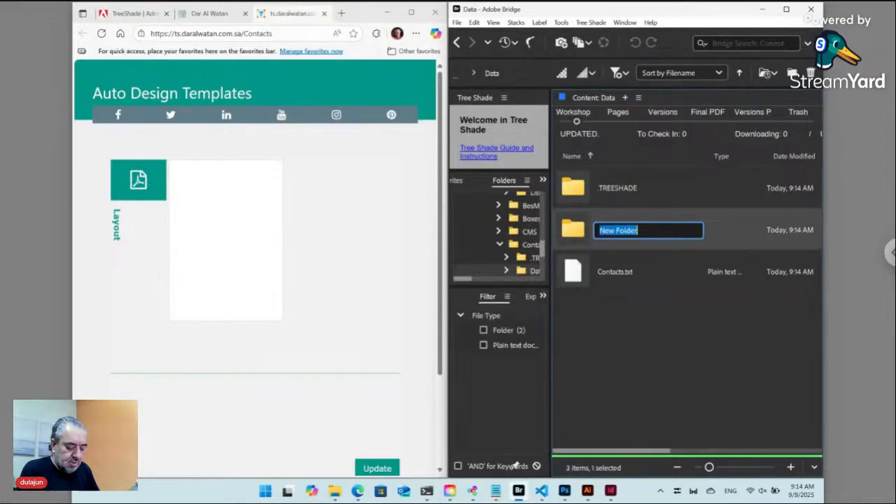
type("Contacts")
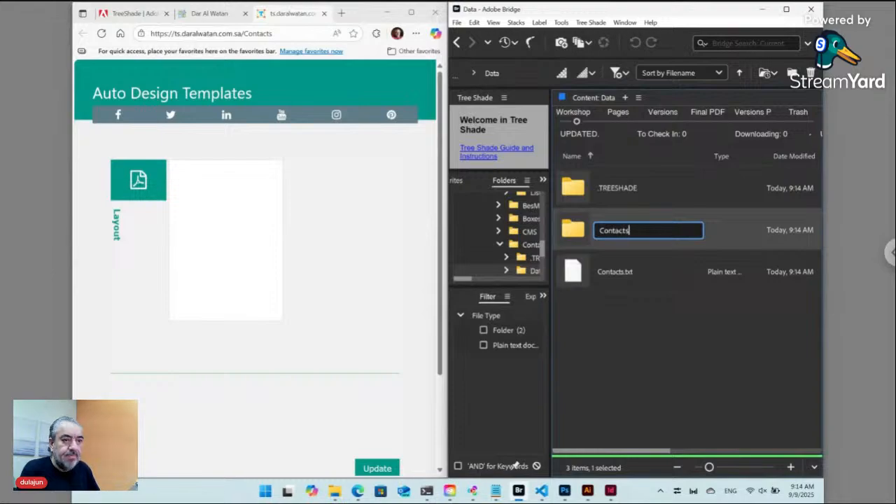
key("Return")
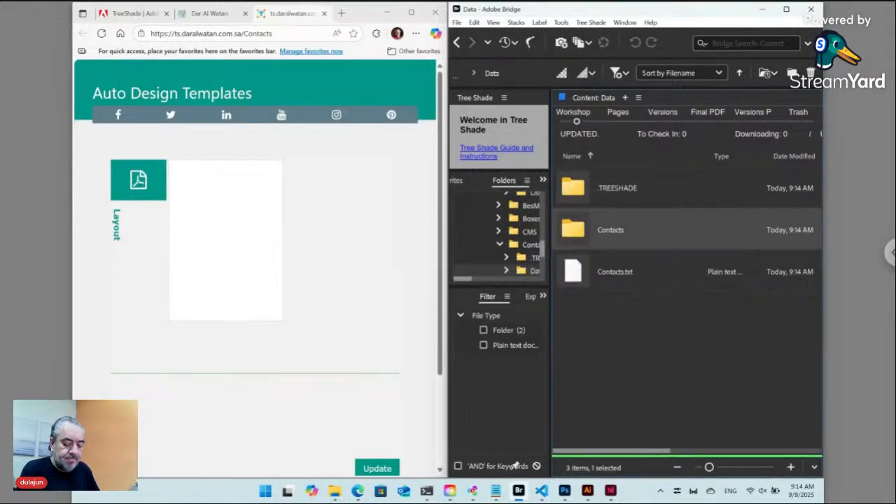
key("Return")
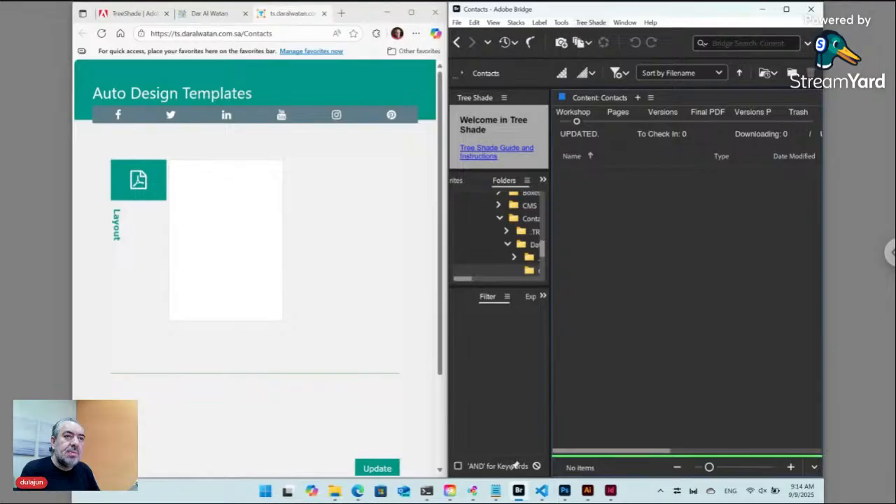
Add a plain text file named ID12345 [Label].txt via Tree Shade > New > Plain.
left_click(591, 22)
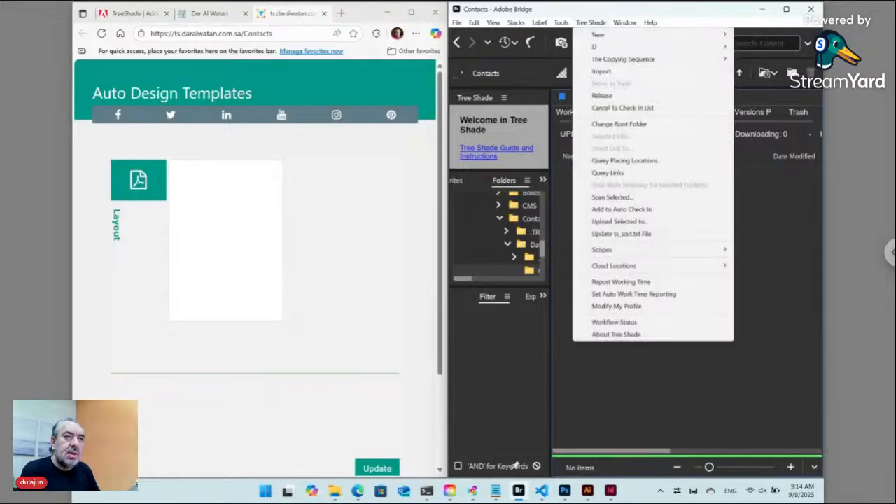
mouse_move(596, 35)
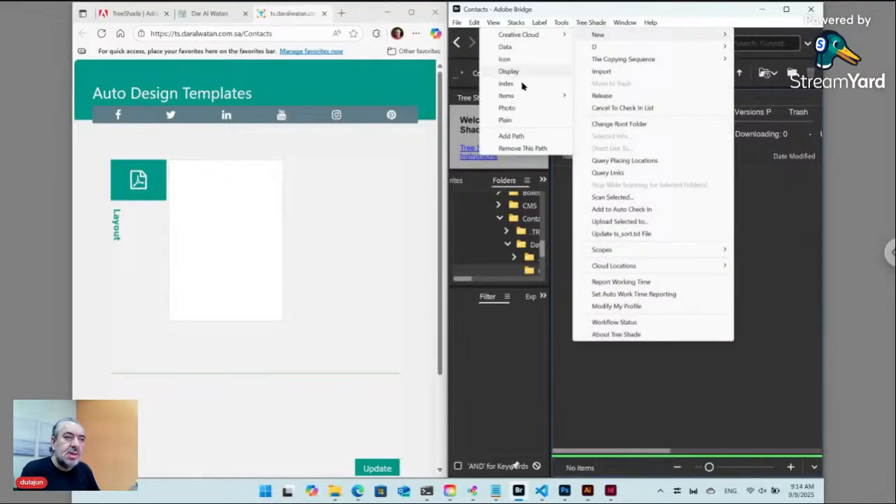
left_click(516, 122)
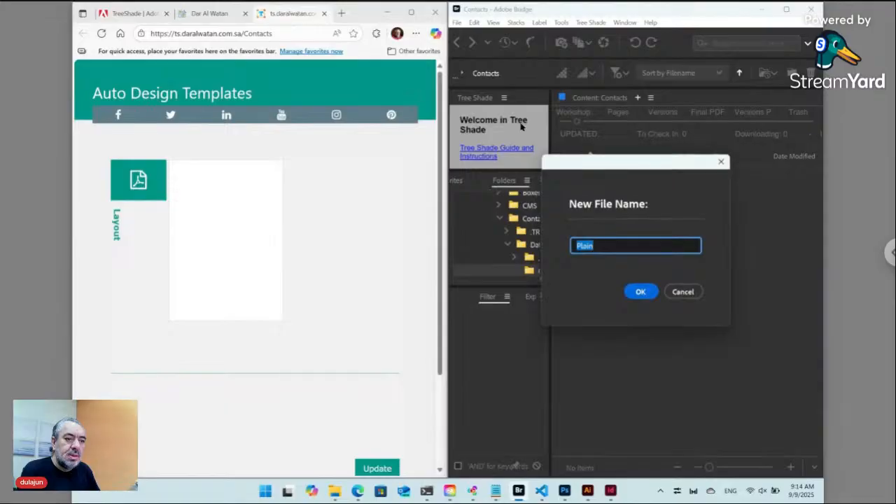
type("ID12345 [")
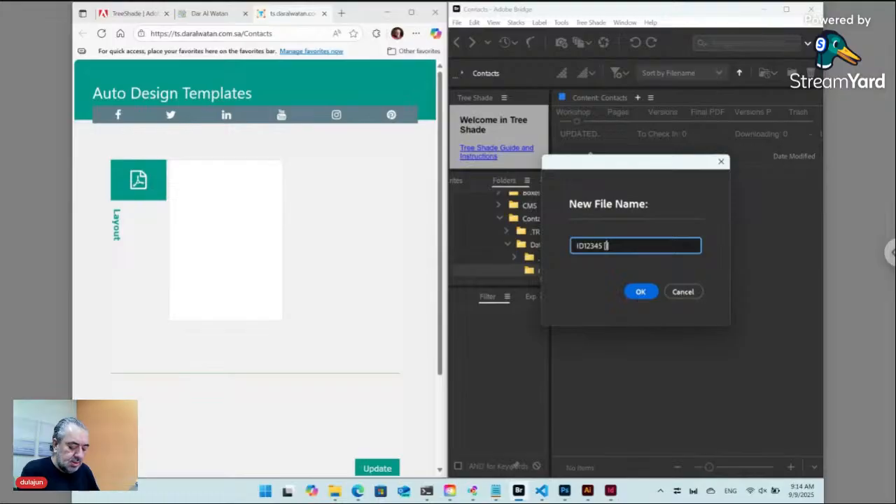
type("Label")
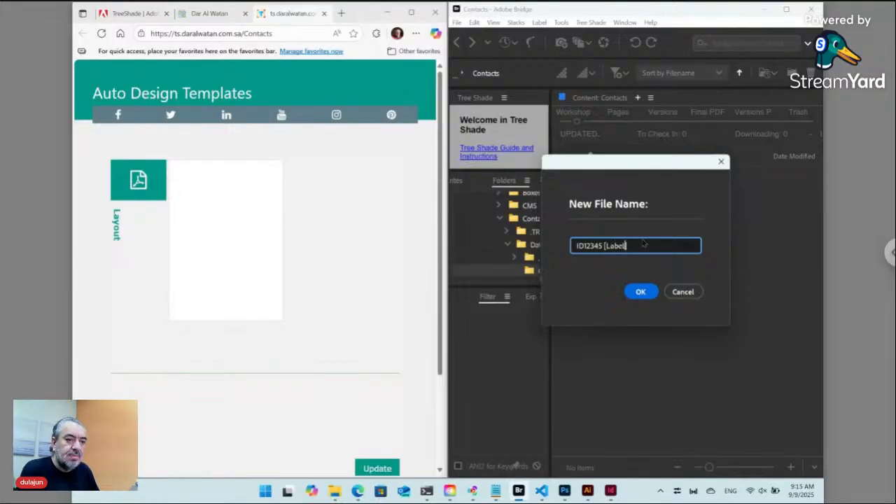
left_click(641, 291)
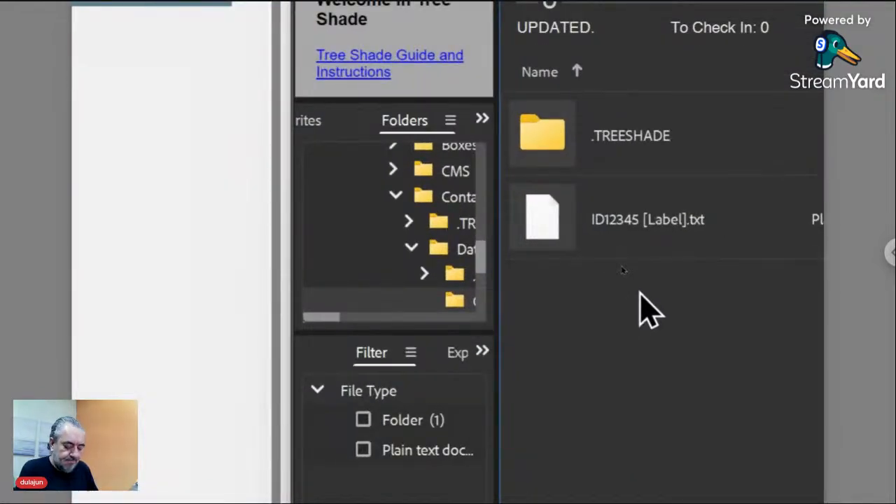
Make a new folder named ID12345 in the nested Contacts folder and open it.
key("ctrl+shift+n")
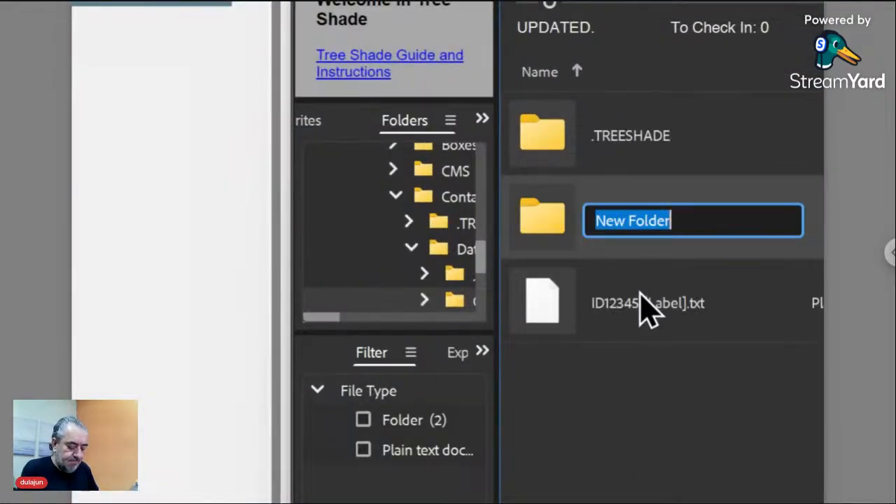
type("ID1")
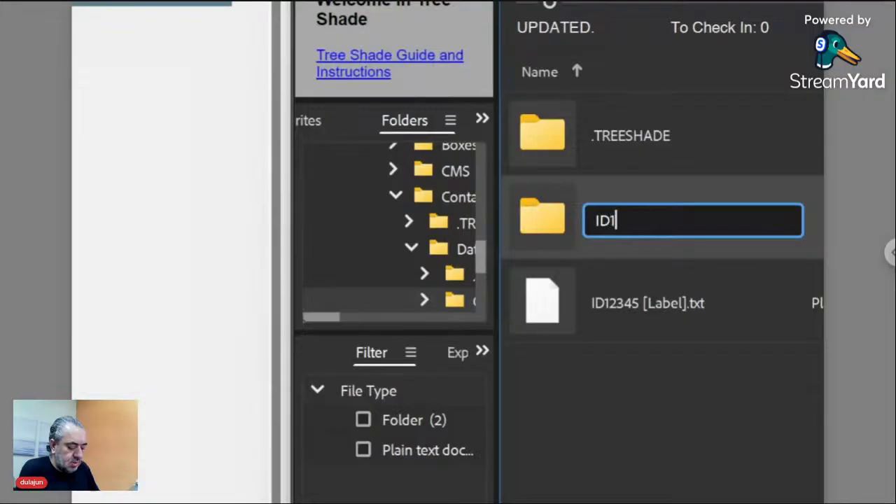
type("2345")
key("Return")
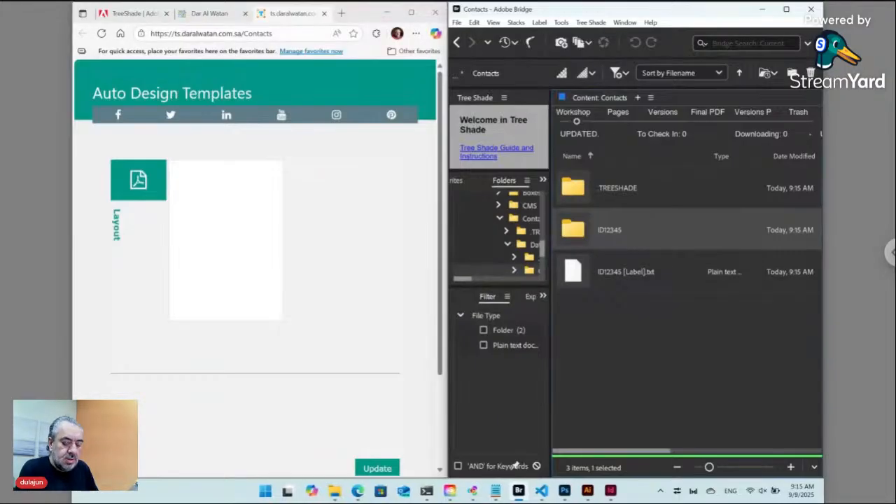
key("Return")
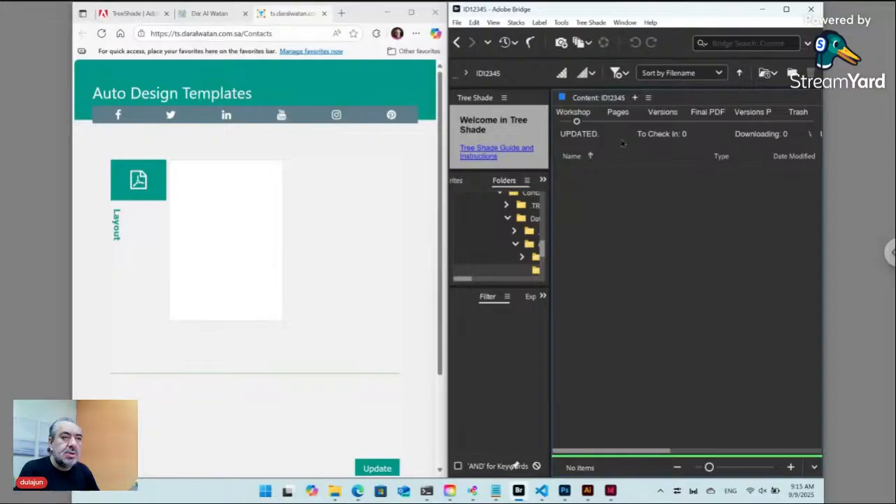
Add the phone icon image Icon.png via Tree Shade > New > Icon, keeping the name Icon.
left_click(599, 24)
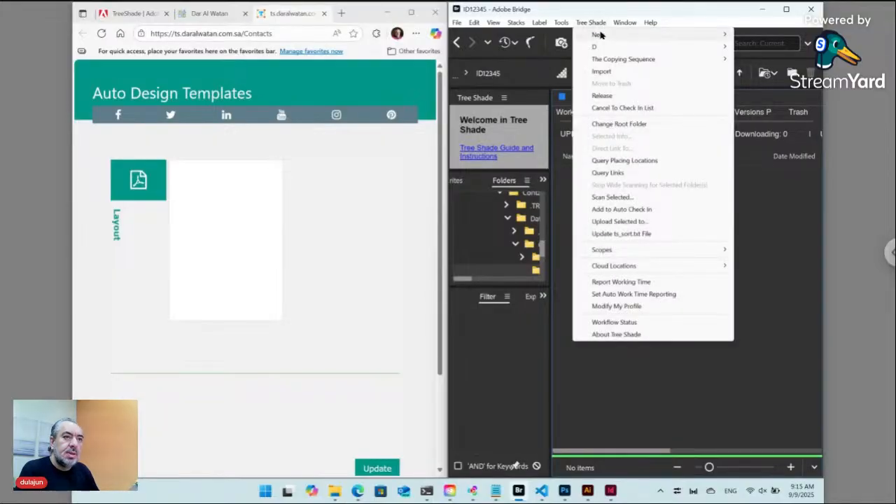
mouse_move(600, 35)
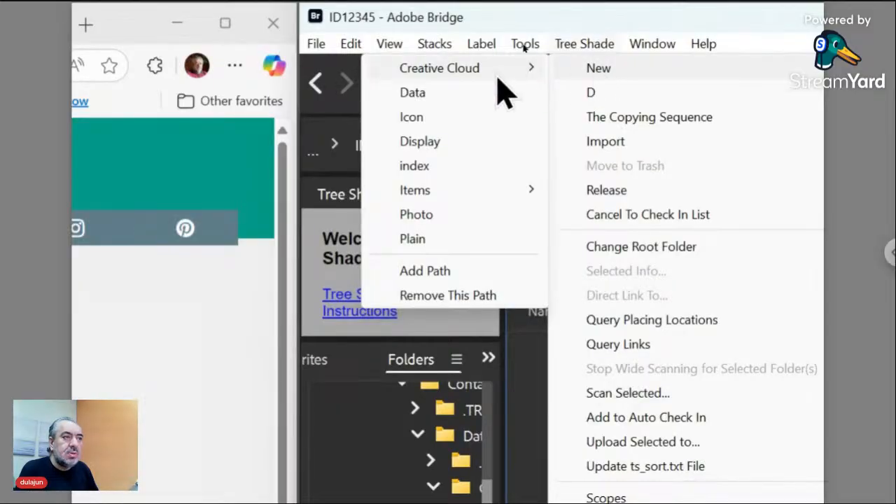
left_click(441, 118)
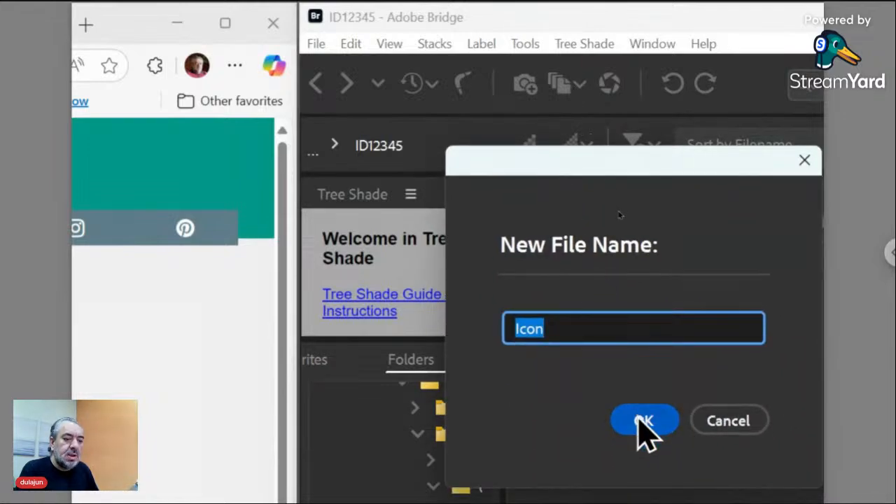
left_click(640, 424)
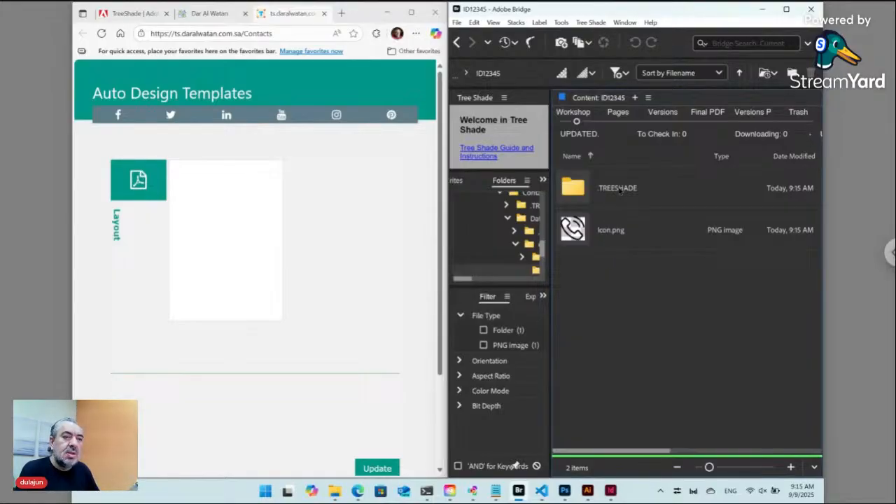
Add a plain text file named Content.txt next to Icon.png via Tree Shade > New > Plain.
left_click(599, 23)
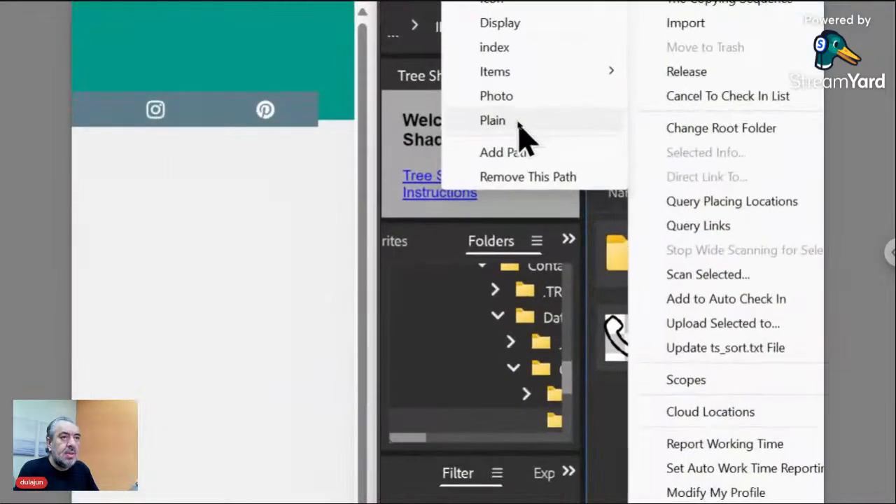
left_click(520, 128)
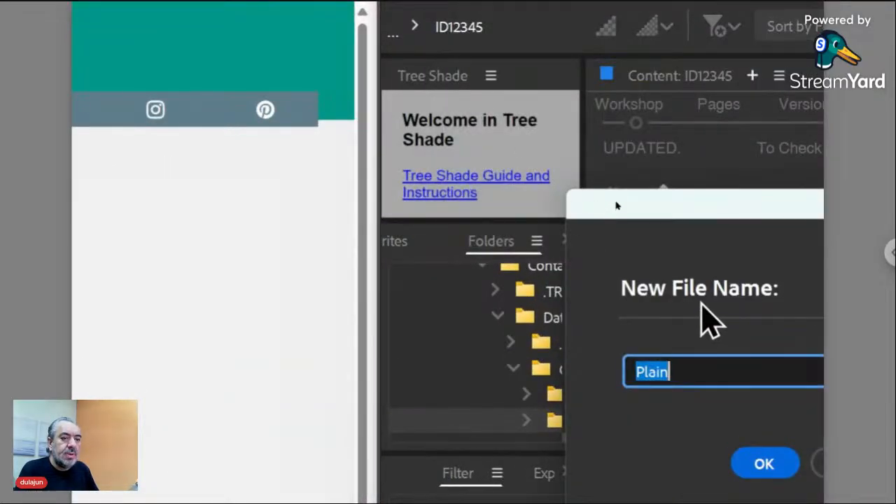
left_click_drag(705, 214, 564, 133)
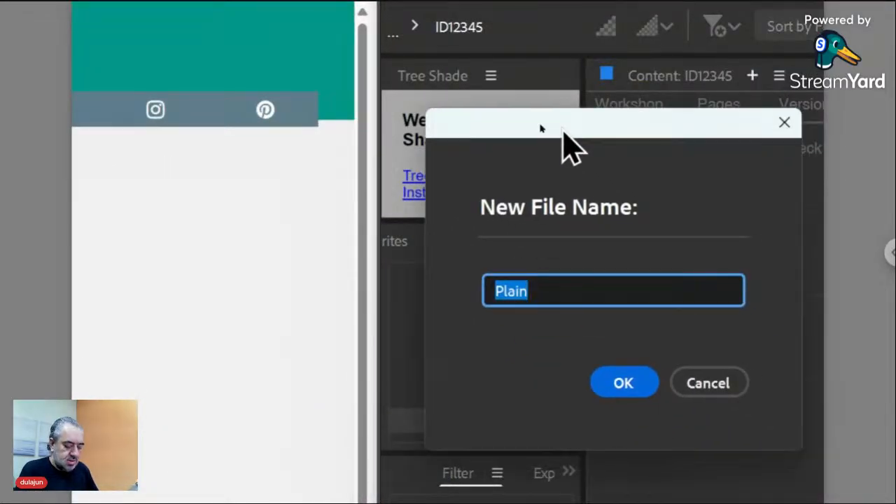
type("Content")
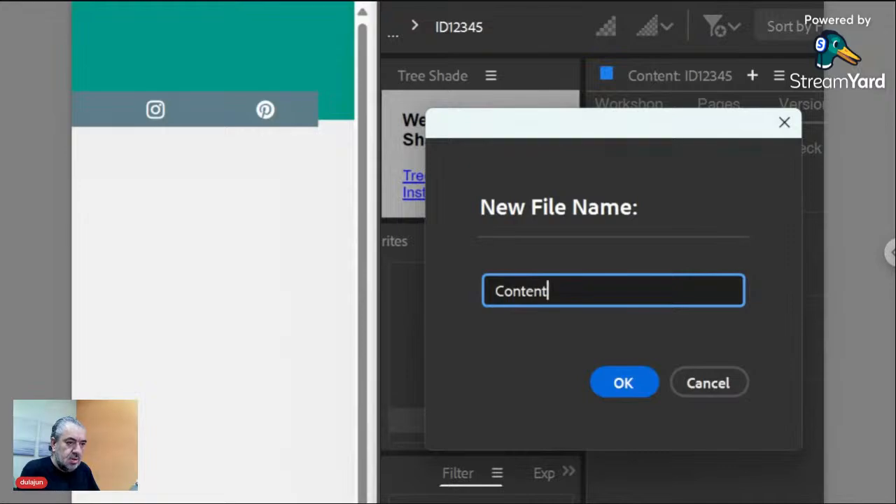
left_click(625, 382)
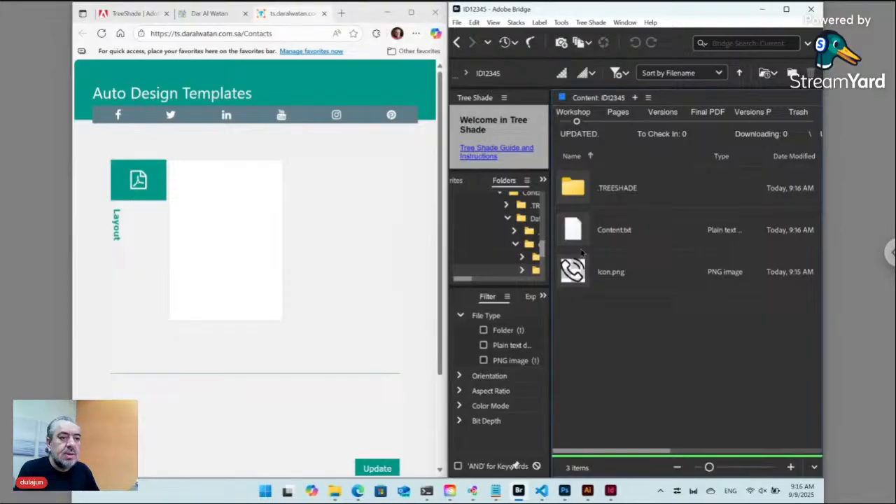
Reorder the files so Icon.png sits above Content.txt.
left_click(580, 245)
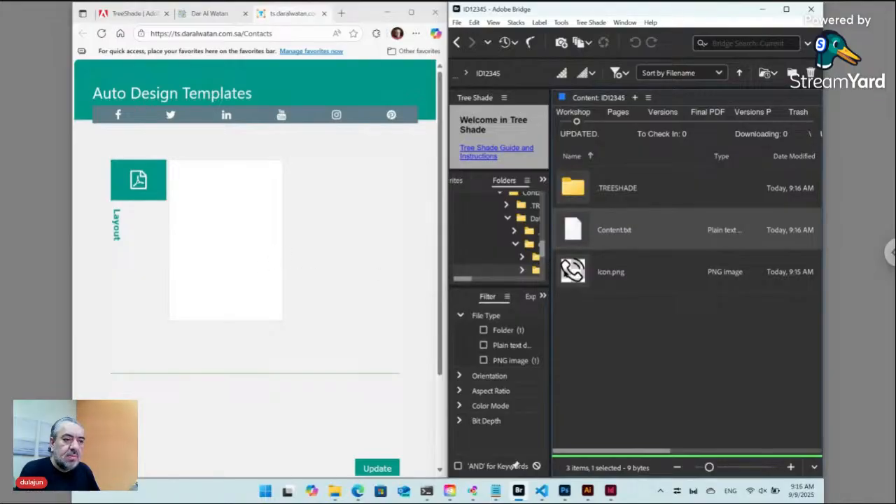
left_click(576, 273)
left_click_drag(572, 273, 586, 223)
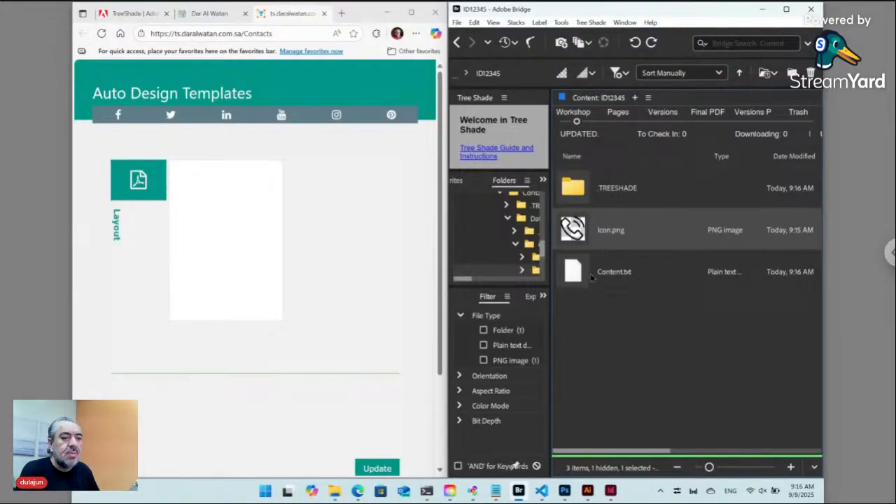
Generate ts_sort.txt with Update ts_sort.txt File and confirm it lists Icon then Content.
left_click(599, 24)
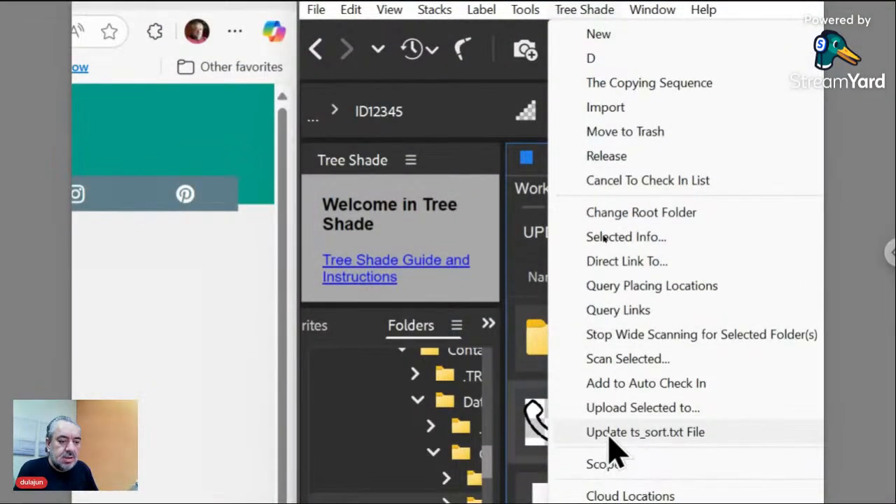
left_click(660, 434)
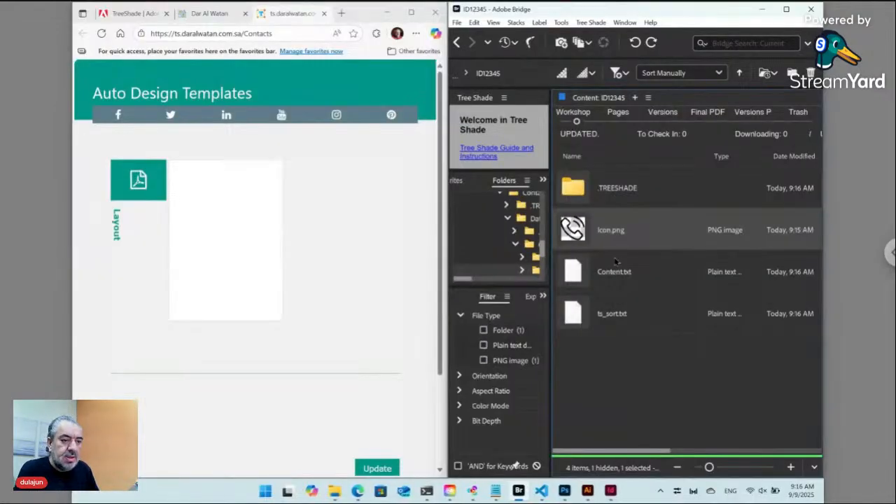
left_click(618, 319)
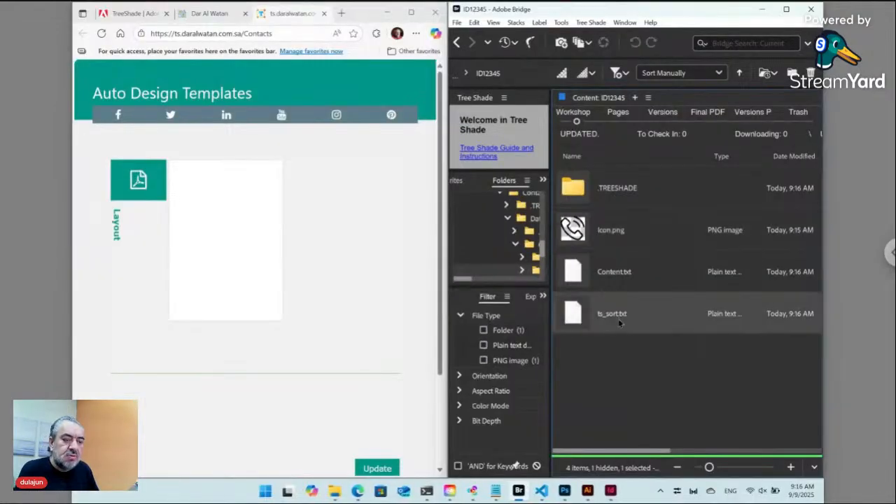
double_click(580, 318)
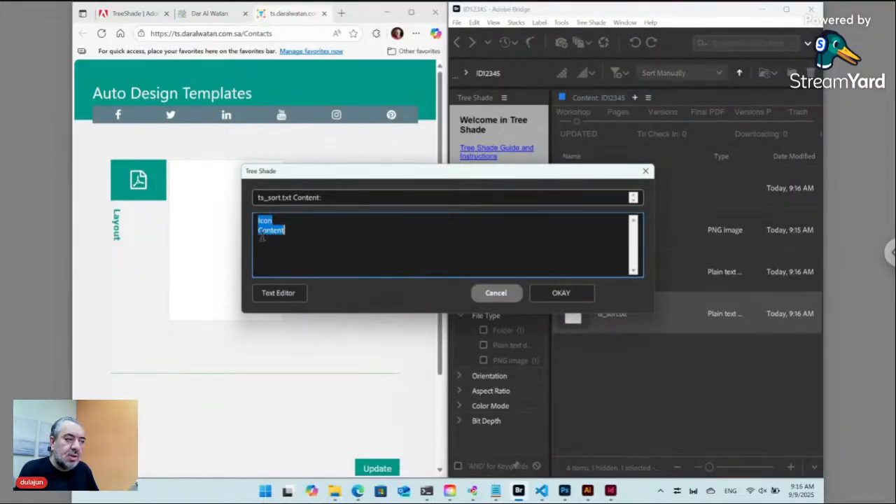
left_click(494, 294)
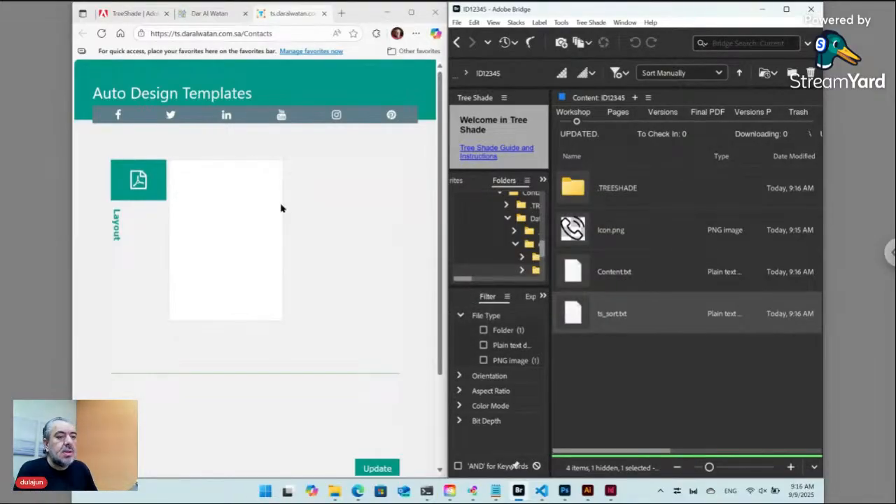
Reload the Contacts page and inspect the existing 01. Label rule's settings.
left_click(101, 33)
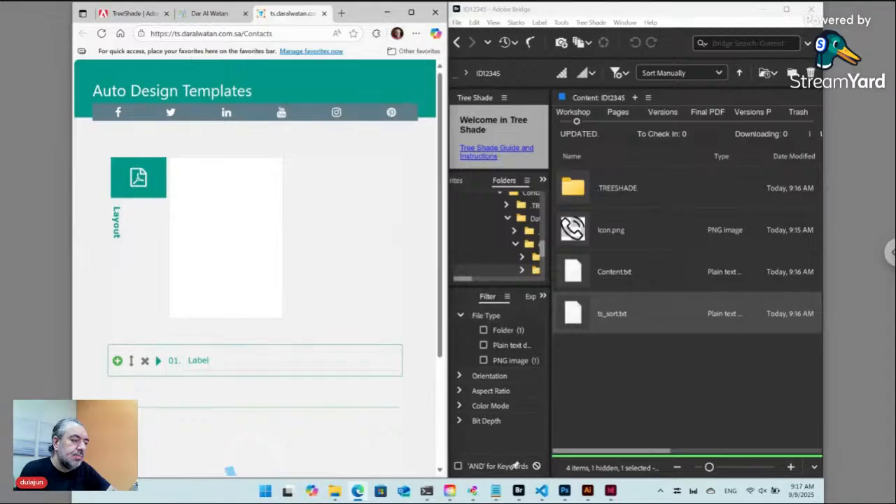
scroll(267, 232, "down", 2)
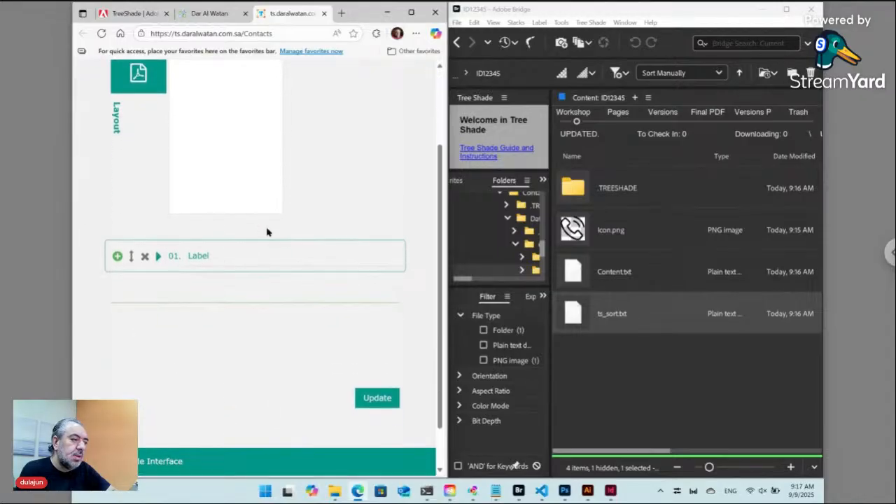
left_click(160, 258)
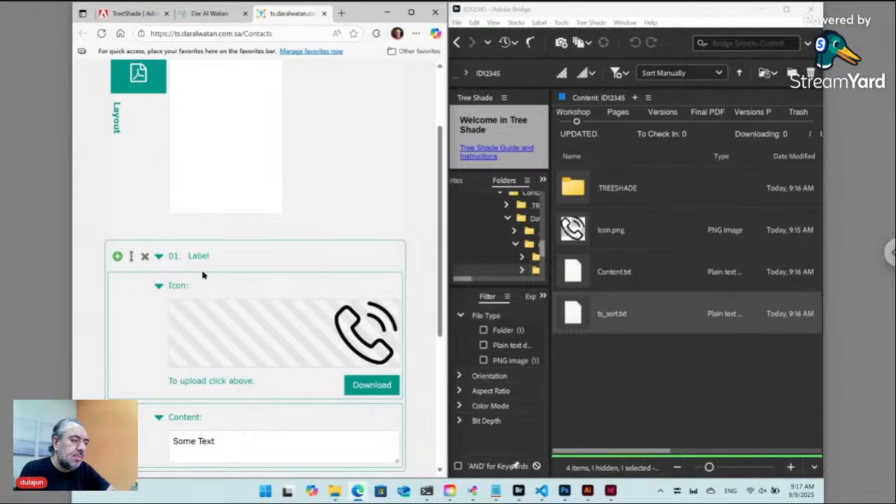
left_click(159, 257)
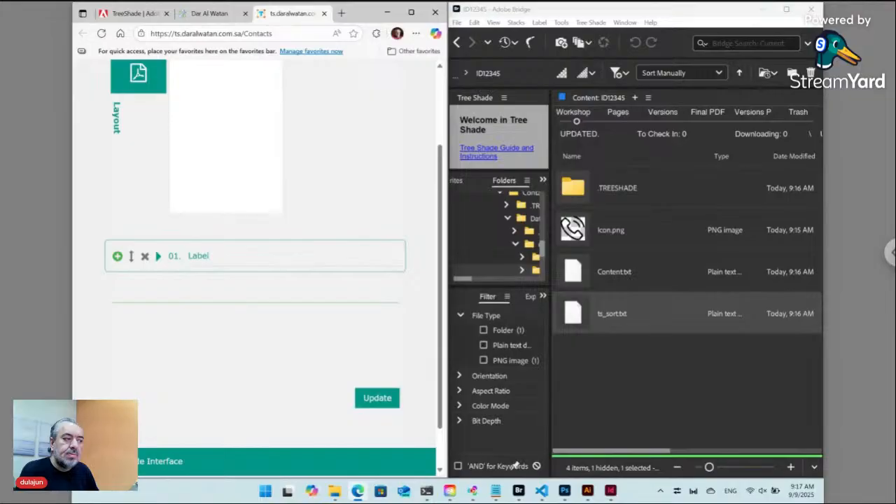
Add a 02. Label rule beneath 01. Label and check its settings.
left_click(117, 257)
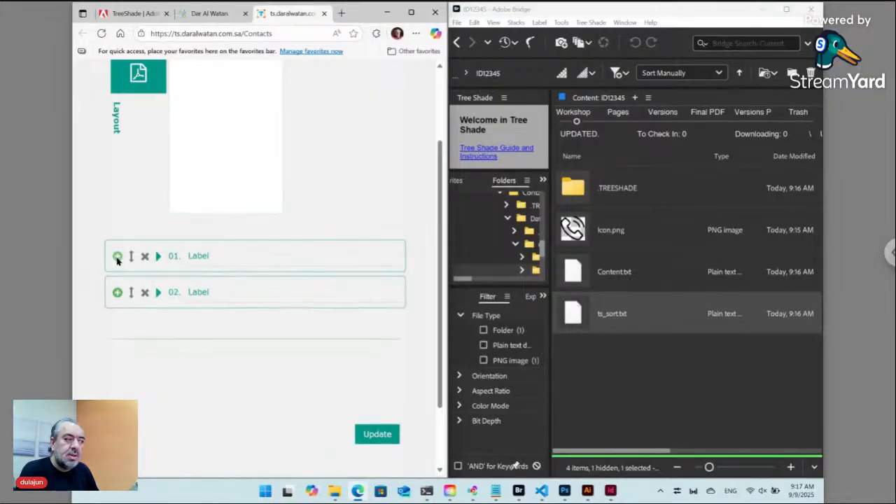
left_click(158, 294)
left_click(159, 294)
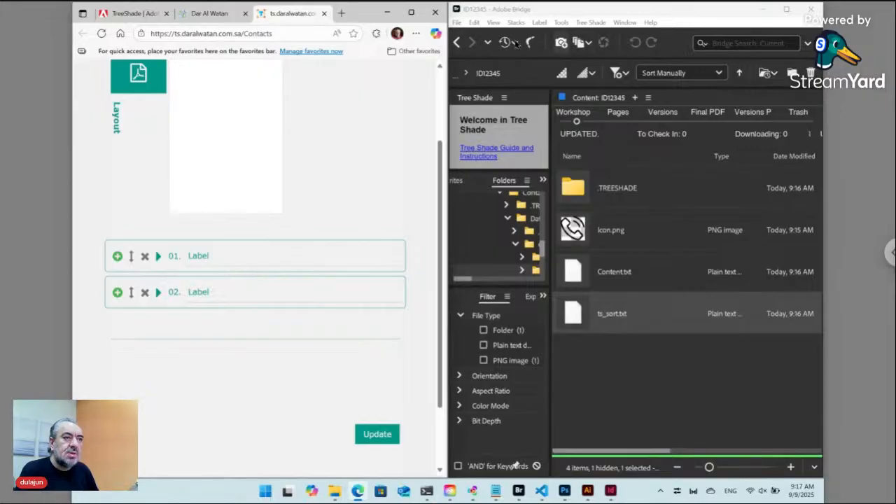
left_click(457, 43)
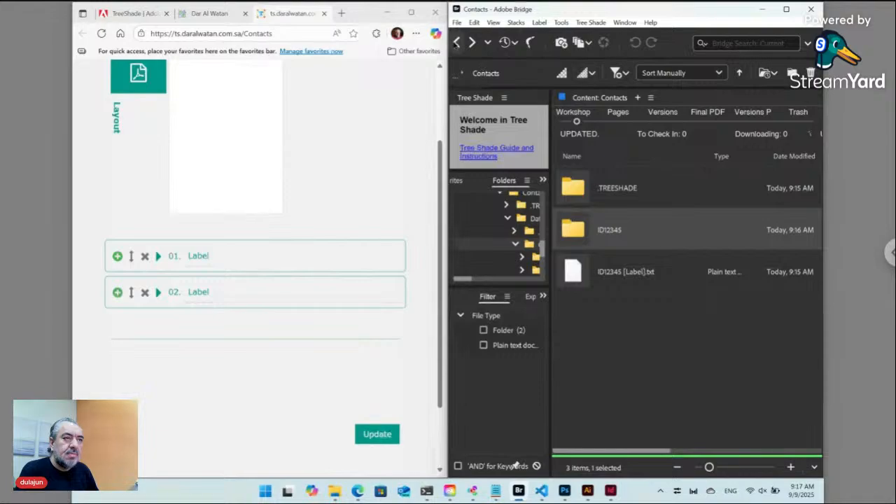
Open Contacts.txt from Bridge's Data folder in the Tree Shade content editor, declining the paired folder.
left_click(457, 43)
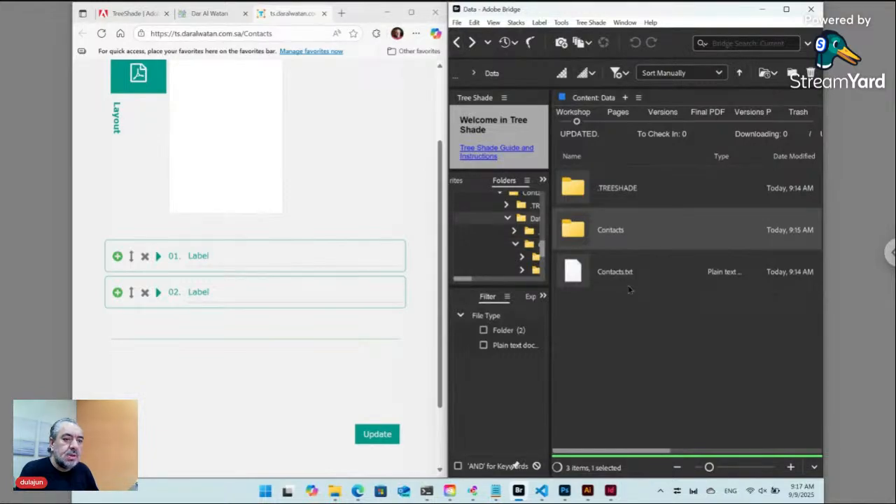
left_click(623, 288)
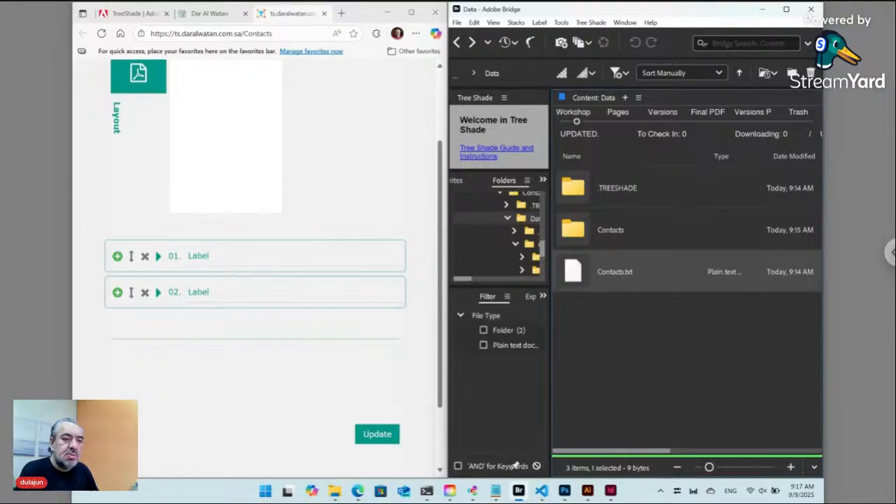
double_click(574, 272)
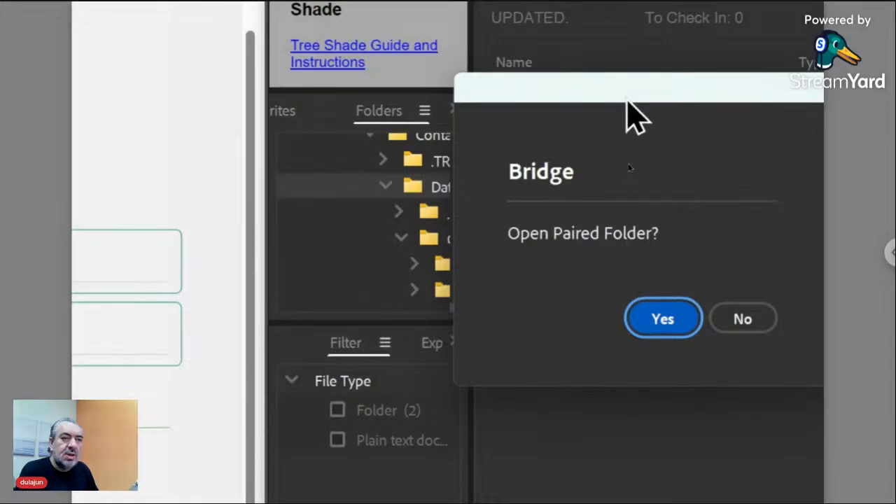
left_click_drag(627, 90, 732, 120)
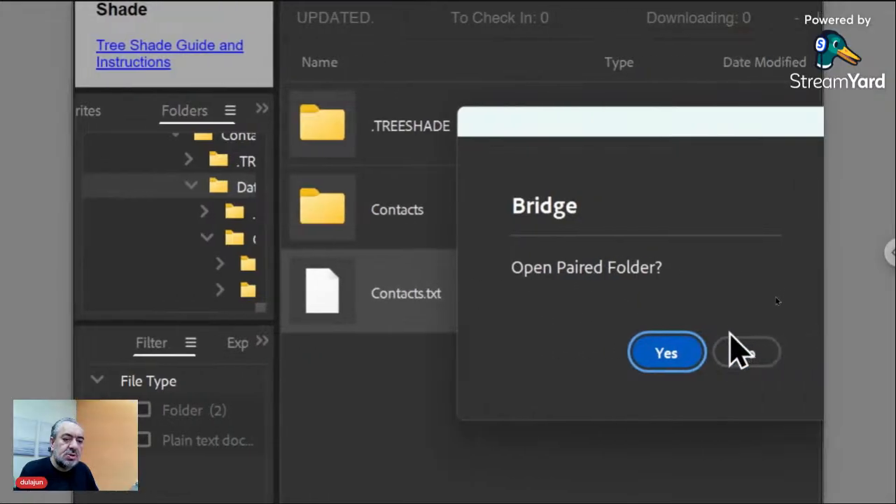
left_click(777, 354)
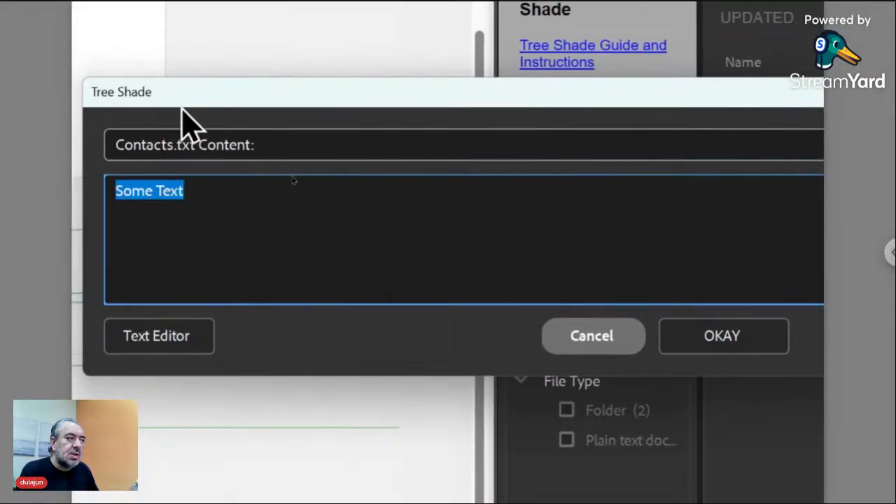
Delete Contacts.txt's 'Some Text' and type the path rule ::./<FN>/ in its place.
left_click_drag(184, 94, 356, 119)
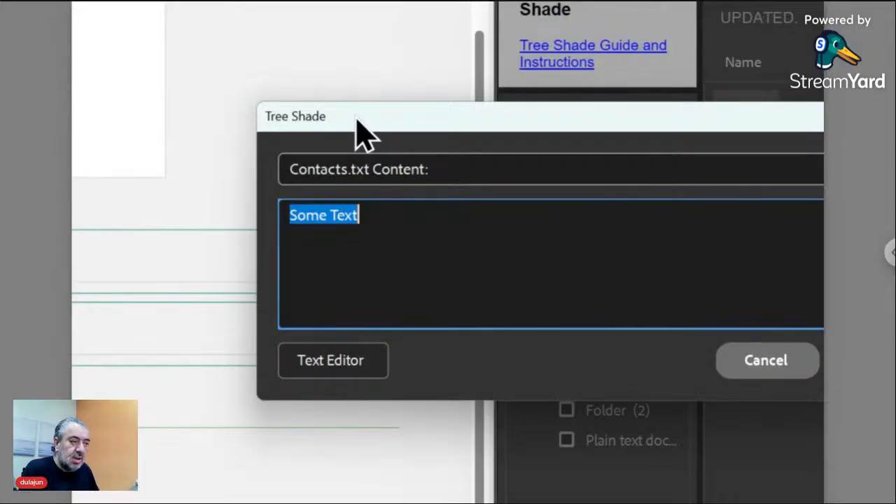
key("BackSpace")
type("::")
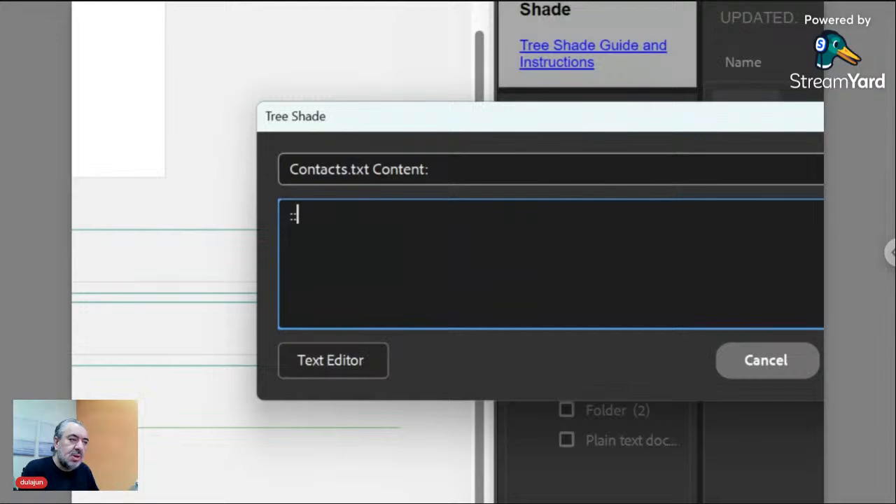
type(":./")
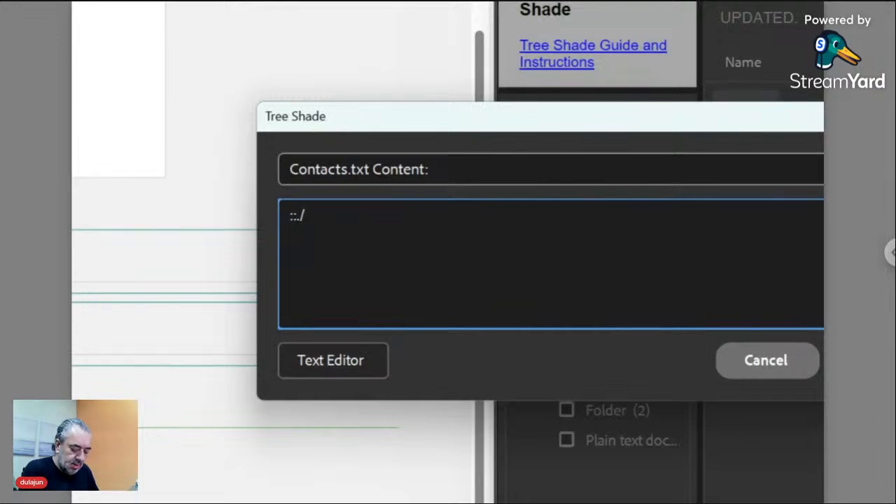
type("<FN>")
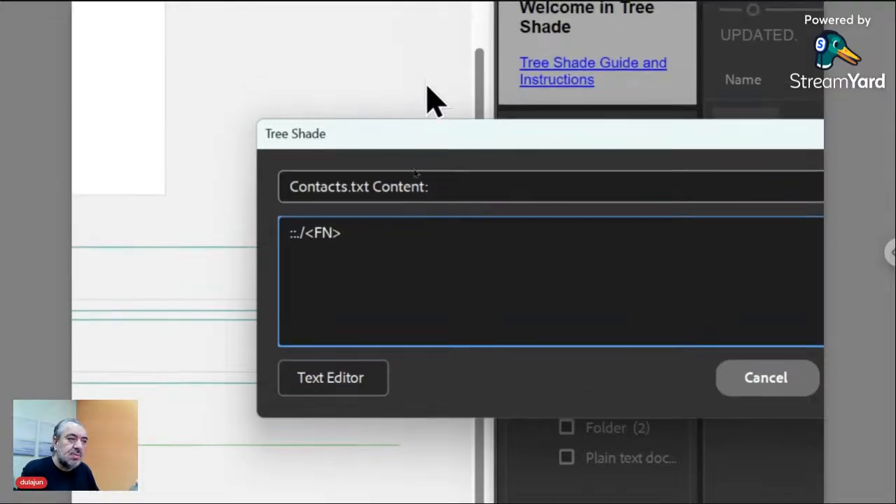
left_click_drag(438, 144, 445, 175)
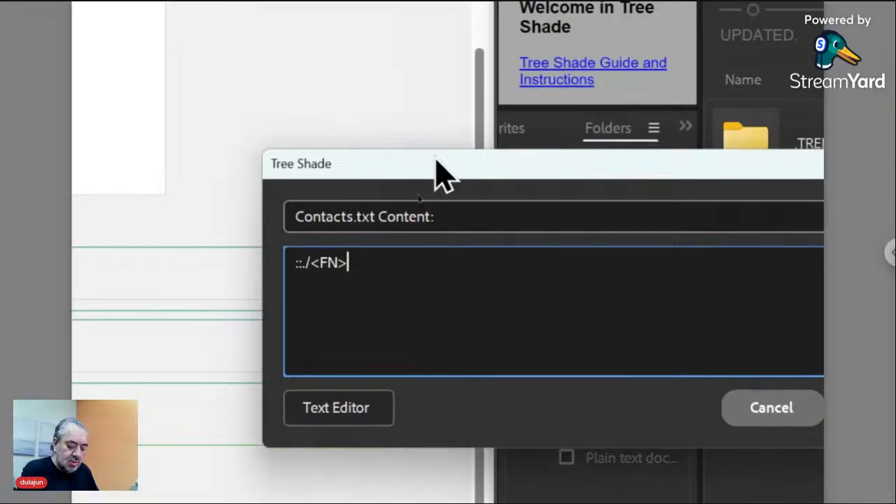
type("/")
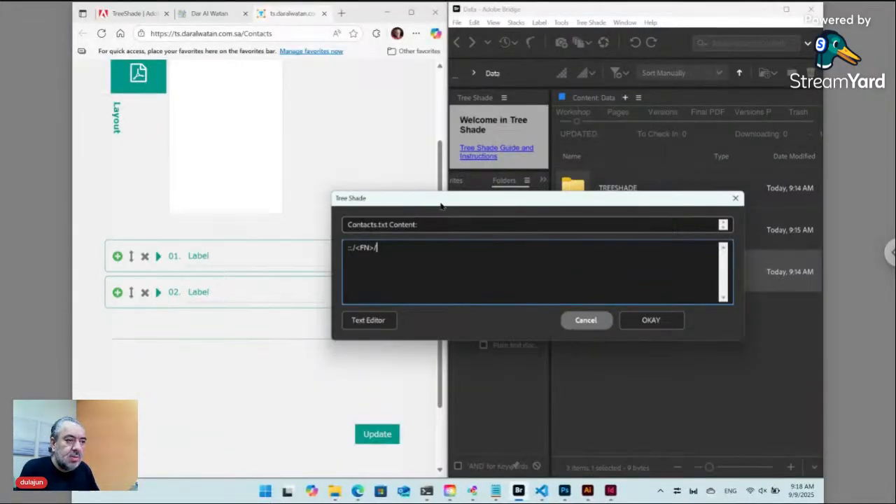
left_click_drag(496, 175, 626, 340)
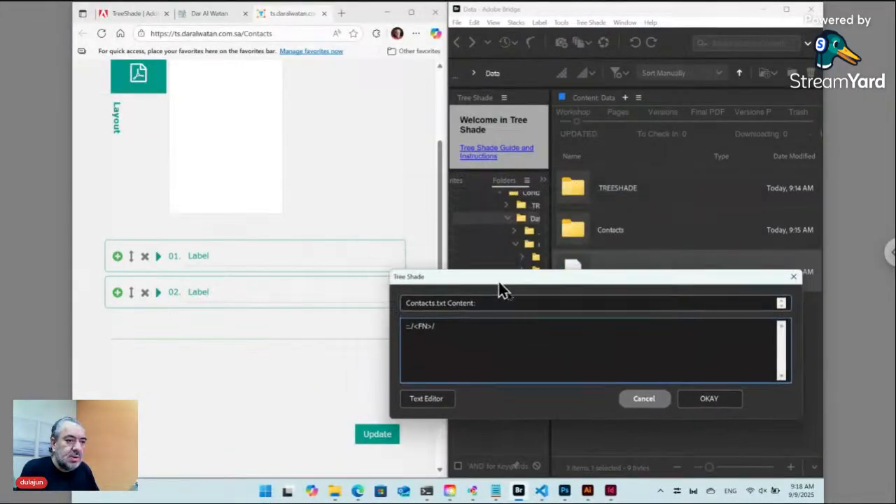
left_click_drag(501, 290, 584, 316)
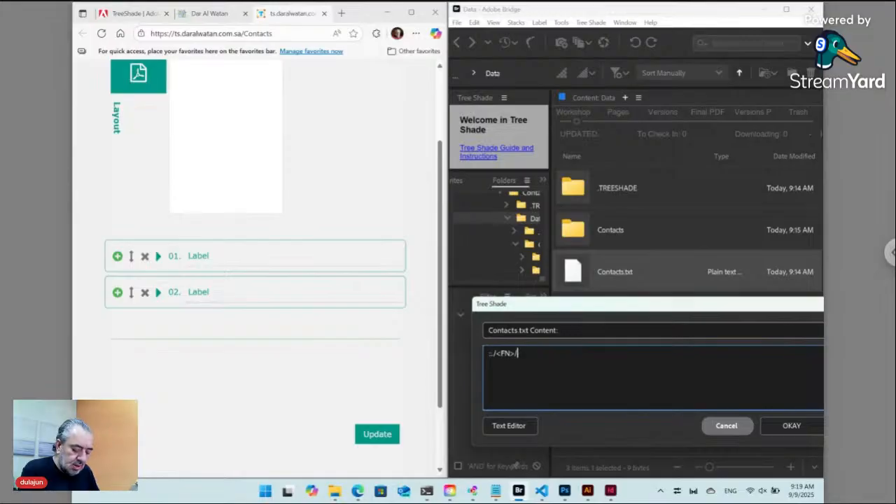
Append ID*:Place: to the Contacts.txt rule, save it, and enter the Contacts folder.
type("ID*")
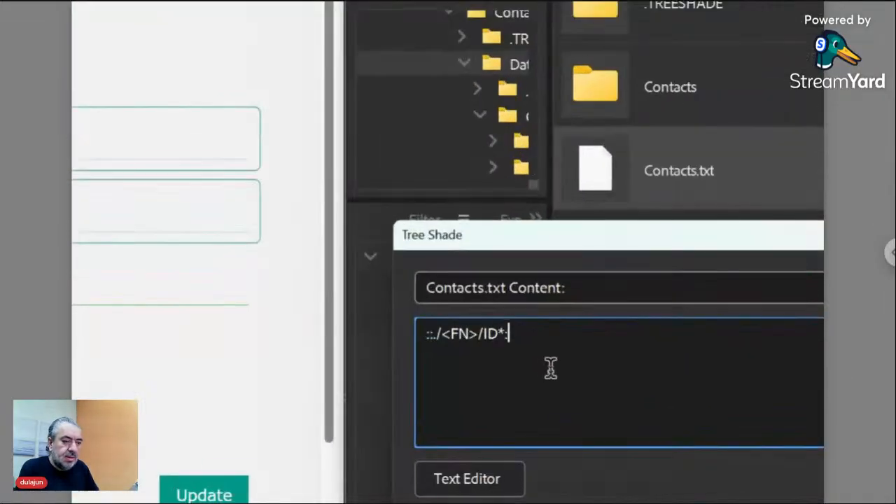
type(":")
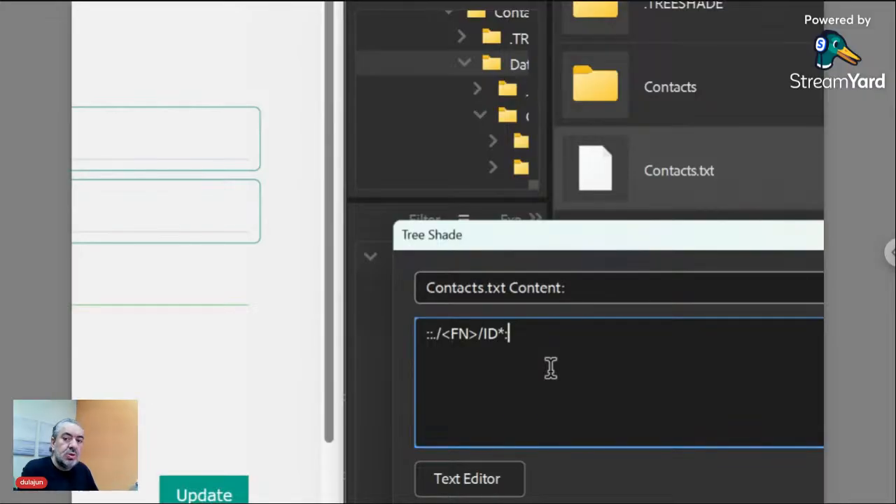
type("Place")
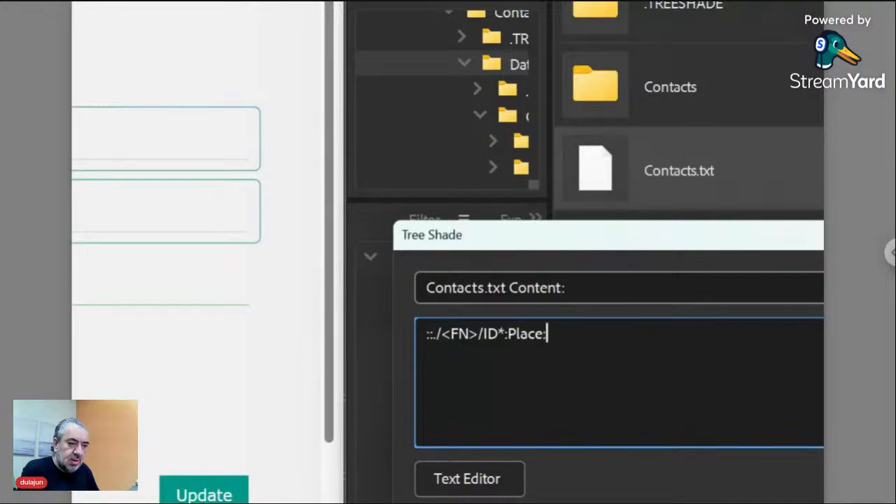
type(":")
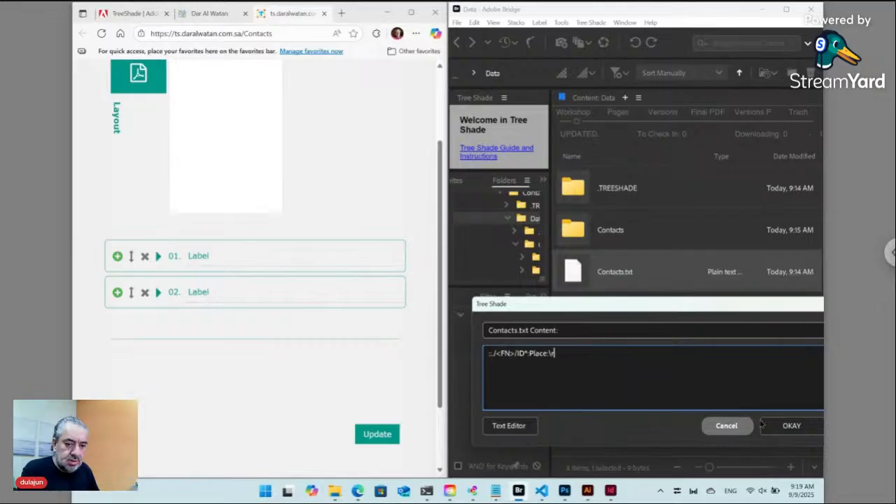
left_click(777, 425)
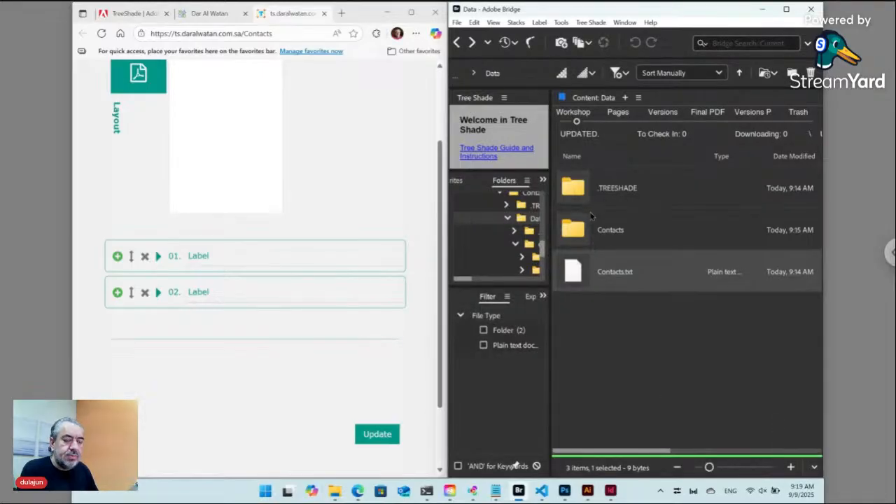
double_click(580, 233)
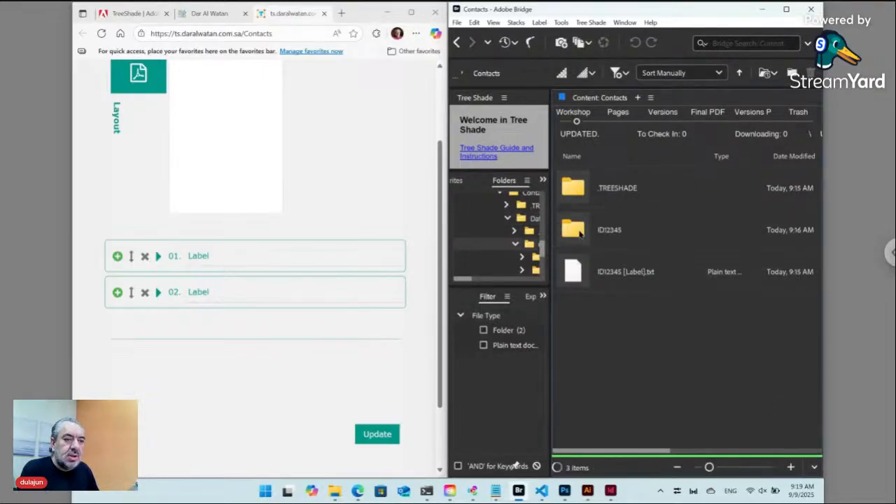
Open ID12345 [Label].txt in the Tree Shade content editor, skipping the paired folder.
left_click(577, 275)
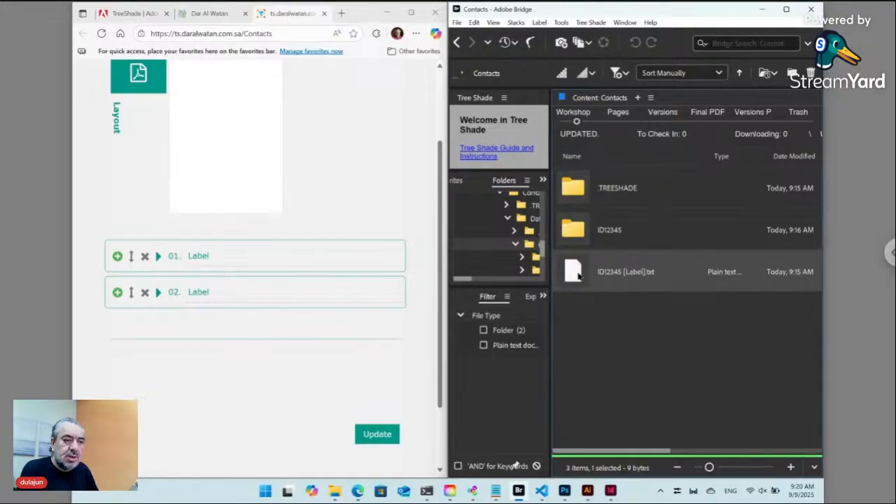
double_click(577, 275)
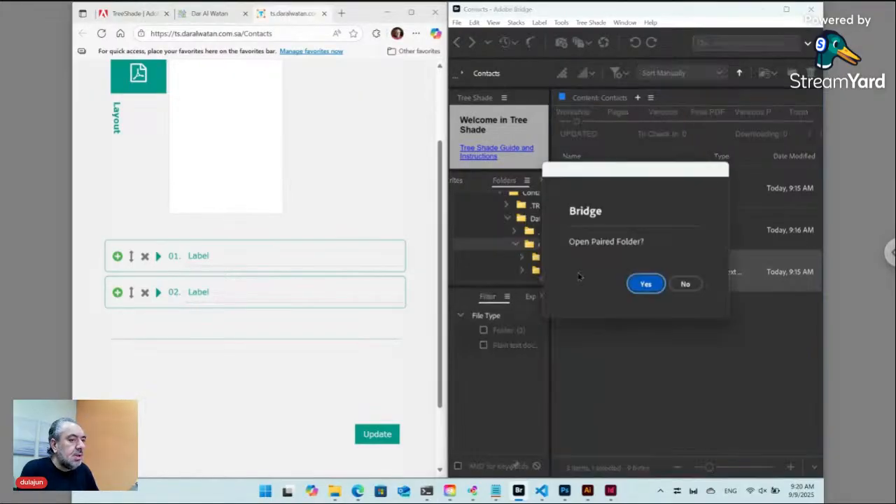
left_click(687, 286)
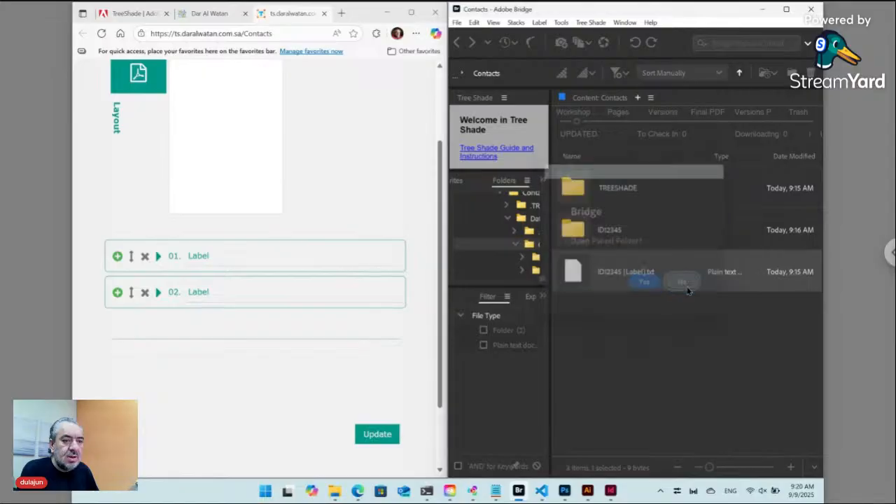
left_click_drag(530, 273, 624, 321)
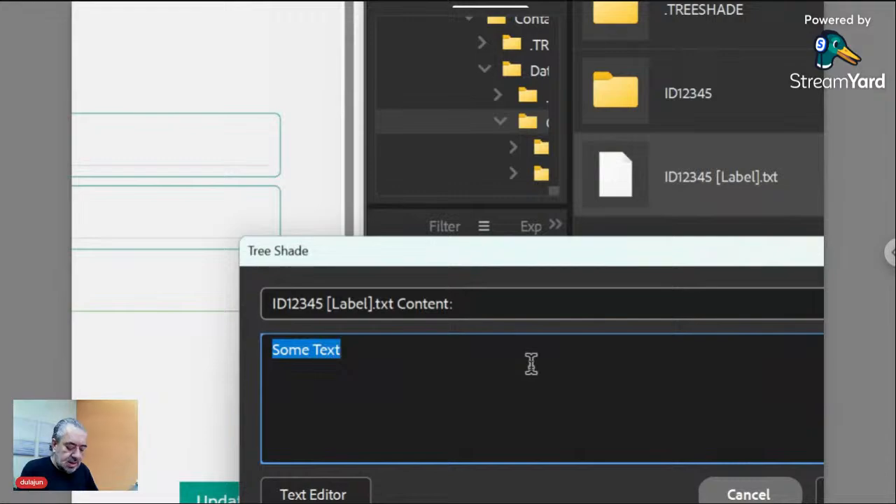
Replace its 'Some Text' content with the rule ::./<FN>/*:Place:.
key("BackSpace")
type("::")
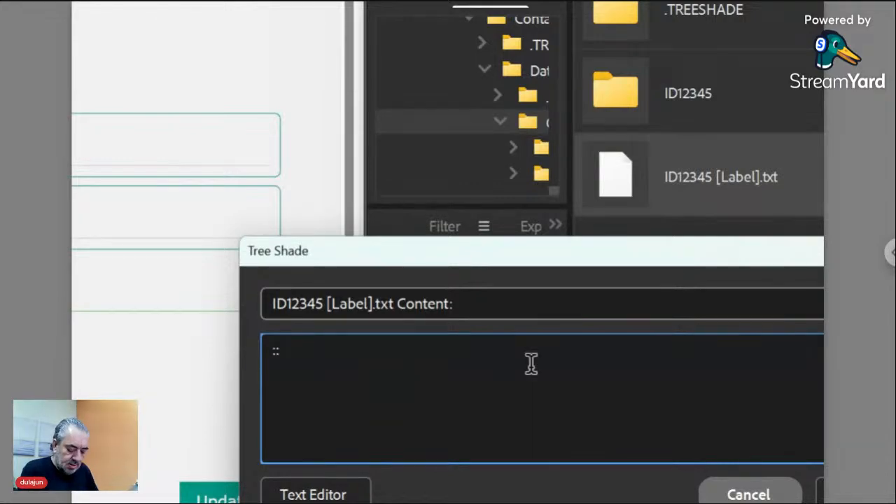
type("./<FN>/")
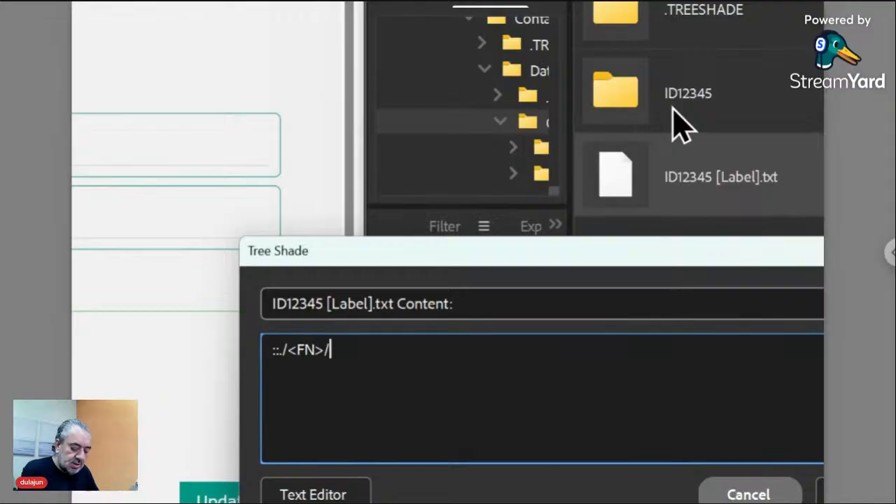
type("*")
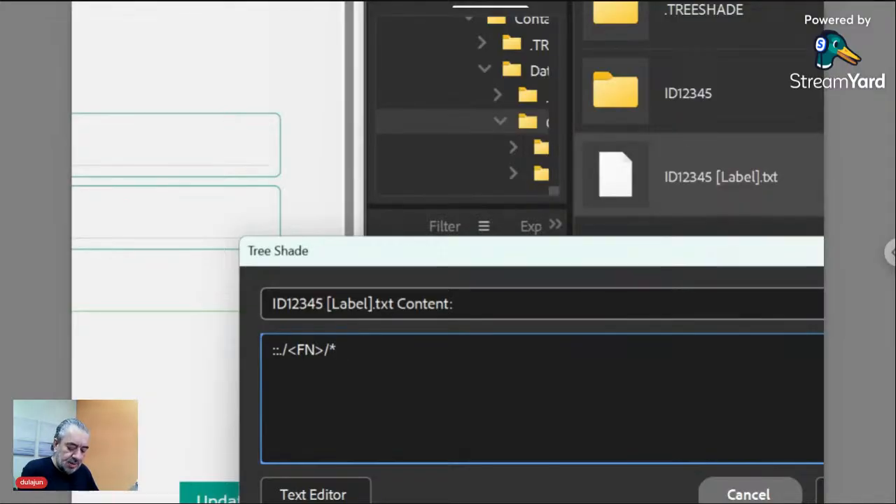
type(":")
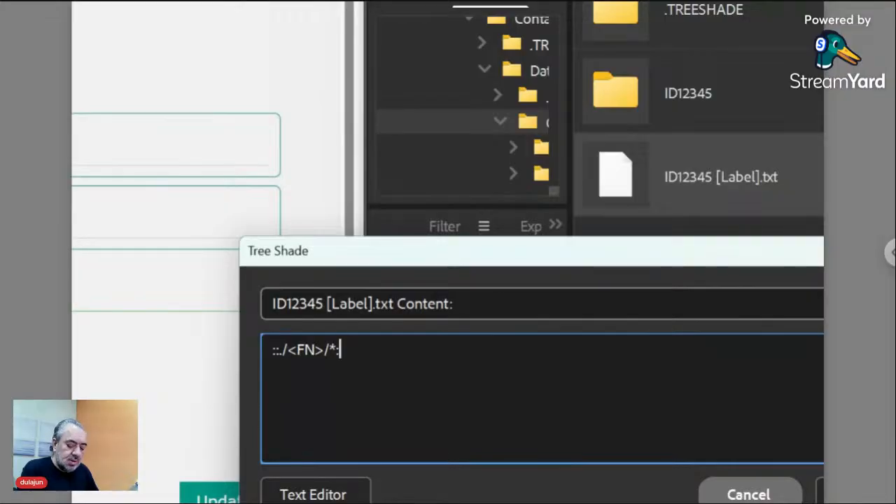
type("Place")
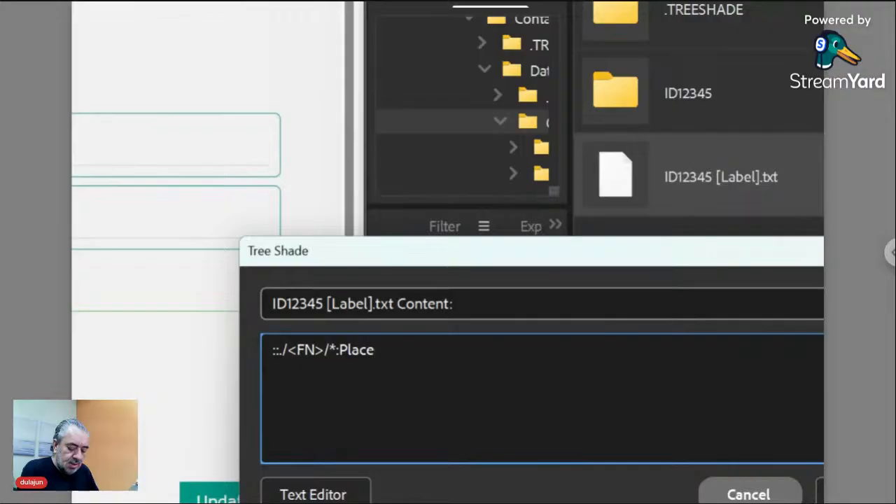
type(":")
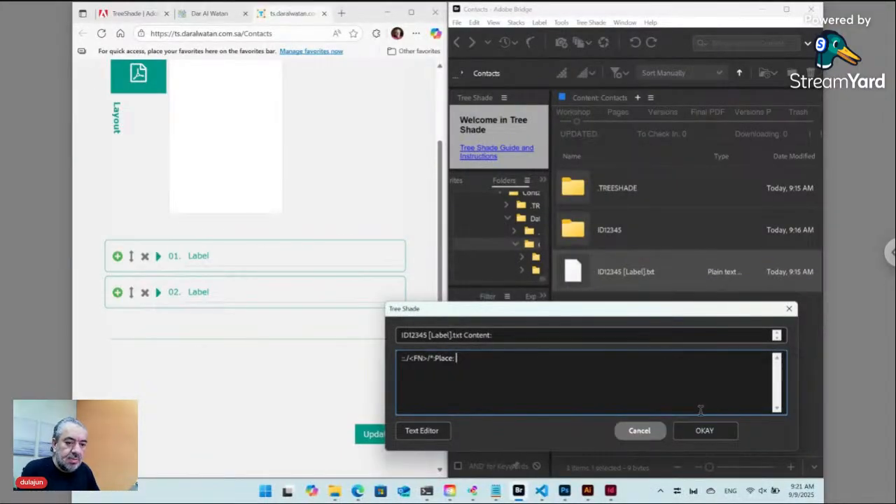
Save the updated ID12345 [Label].txt rule and return to Bridge.
left_click(704, 431)
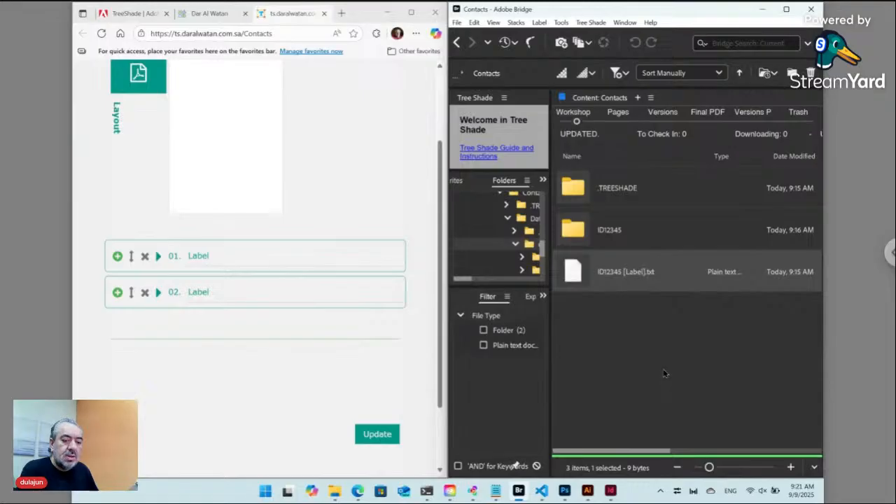
left_click(610, 492)
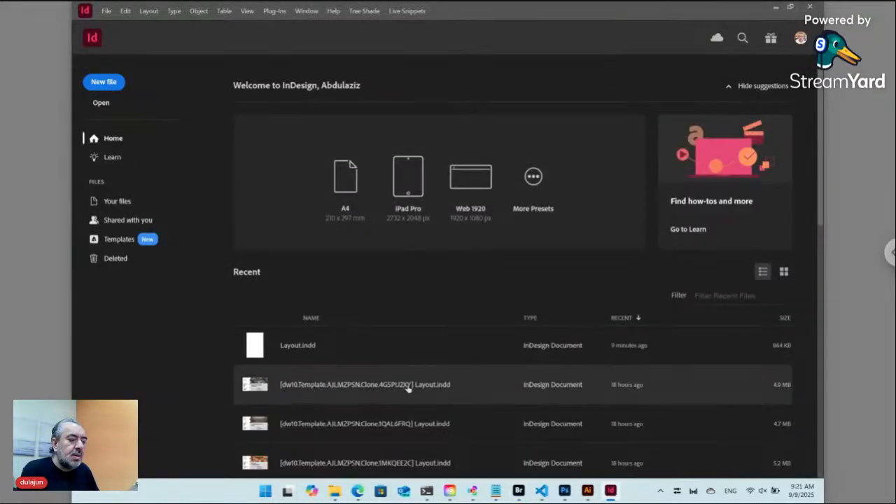
left_click(518, 491)
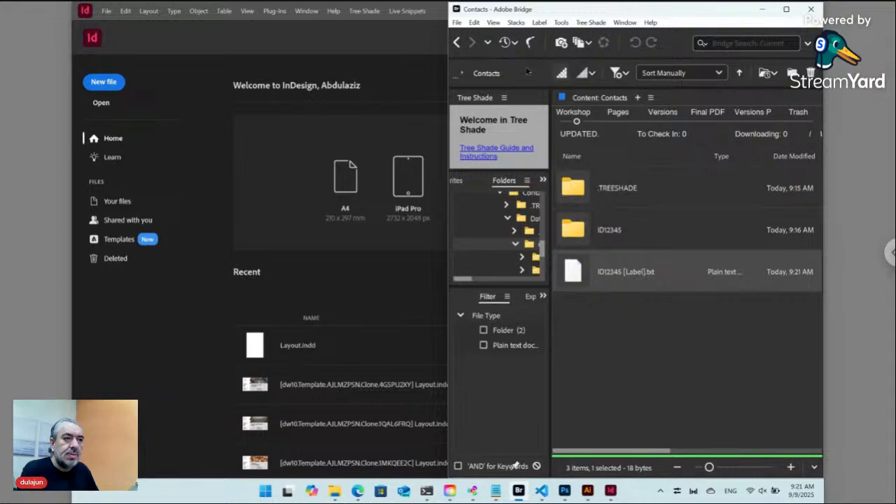
Open Layout.indd from the Contacts project folder in InDesign, sharing the screen with Bridge.
left_click(457, 42)
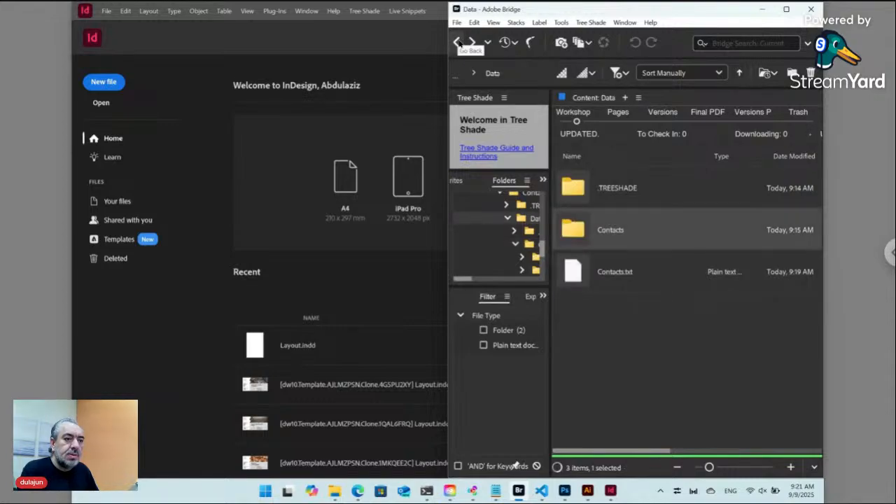
left_click(457, 42)
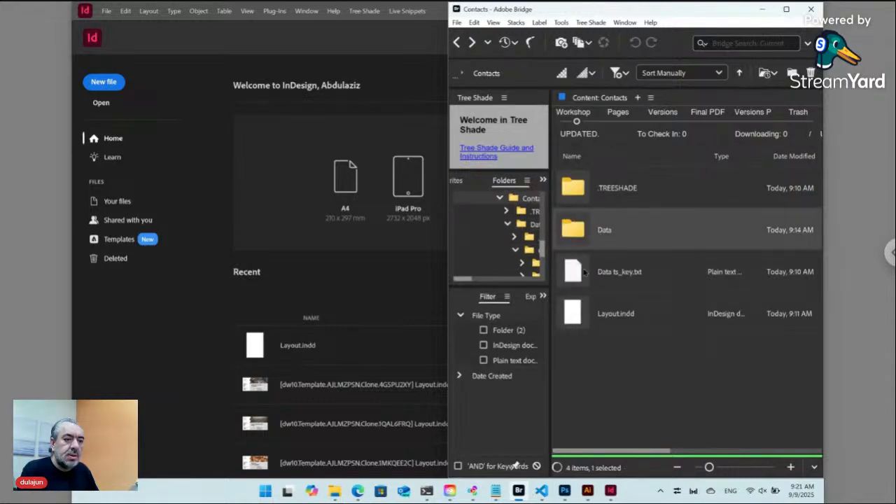
left_click(577, 316)
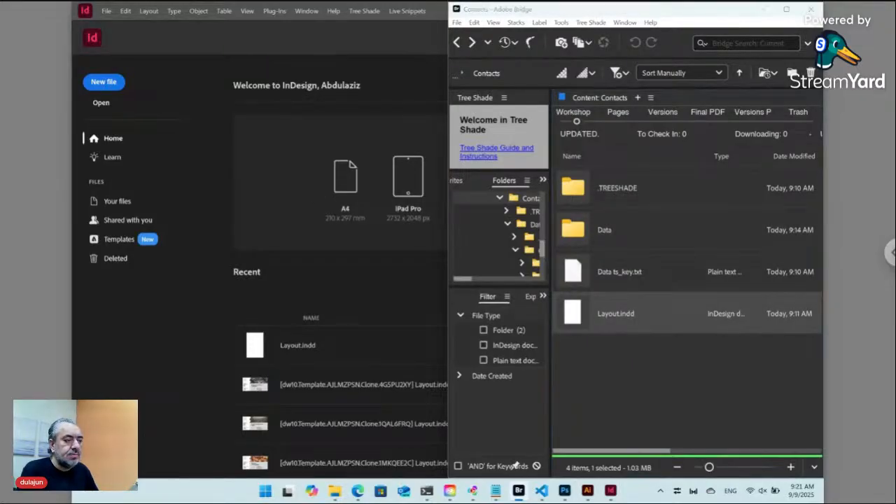
left_click(277, 177)
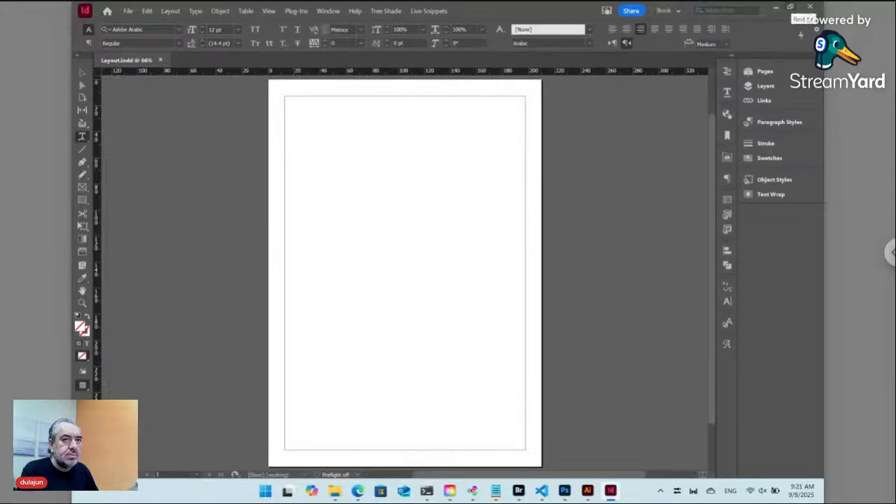
left_click(791, 7)
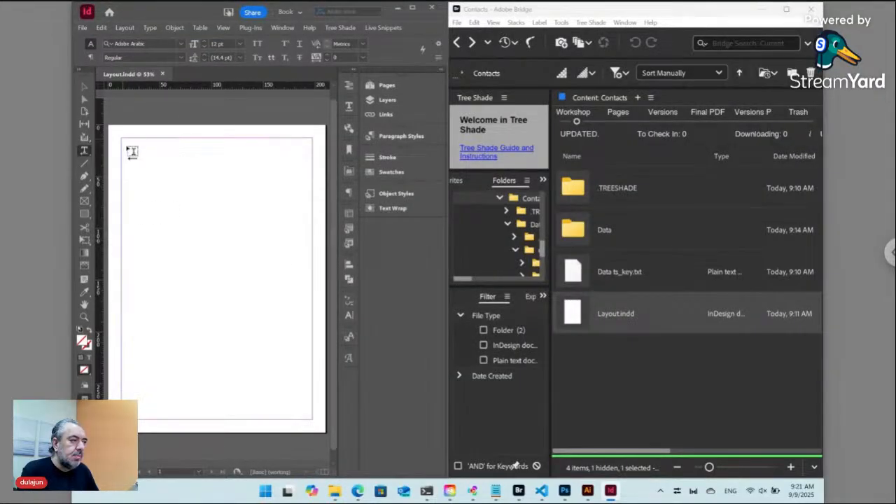
Draw a text frame filling Layout.indd's page margins and show the Paragraph Styles panel.
left_click_drag(131, 151, 313, 420)
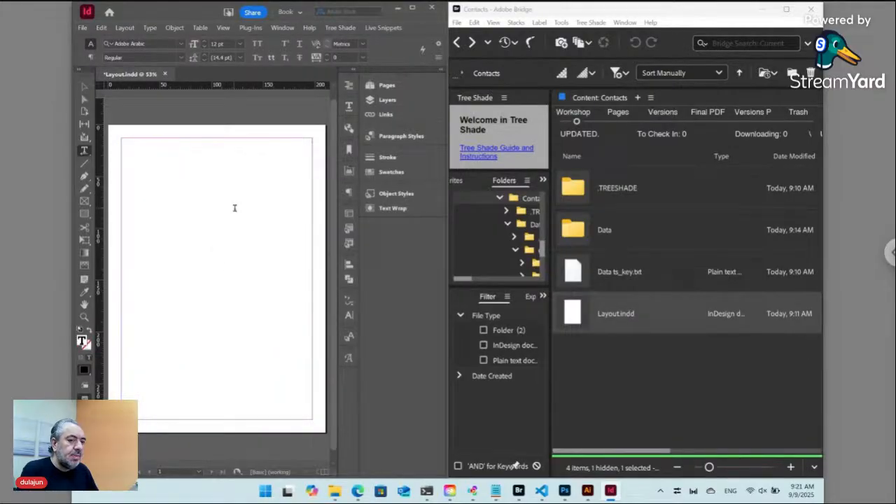
left_click(457, 43)
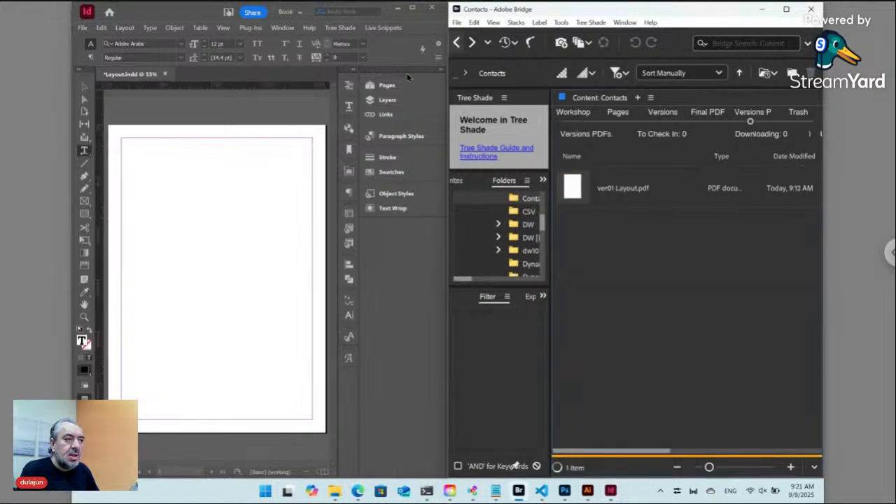
left_click(161, 152)
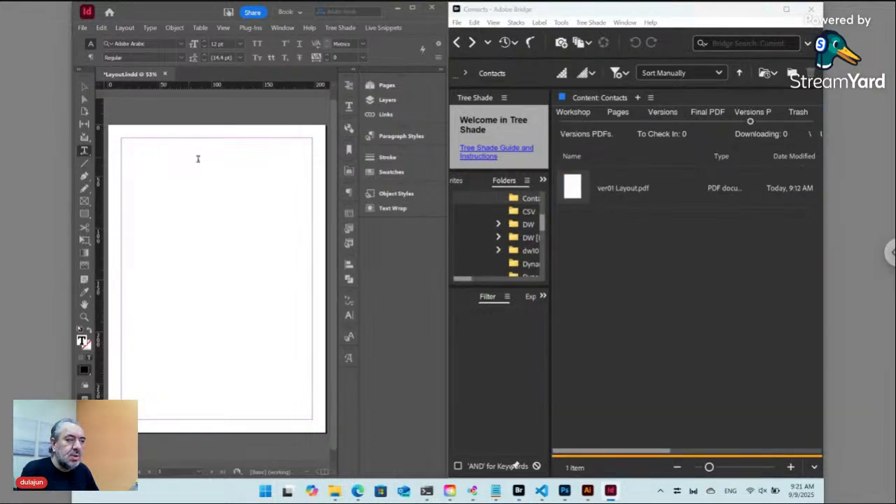
left_click(396, 137)
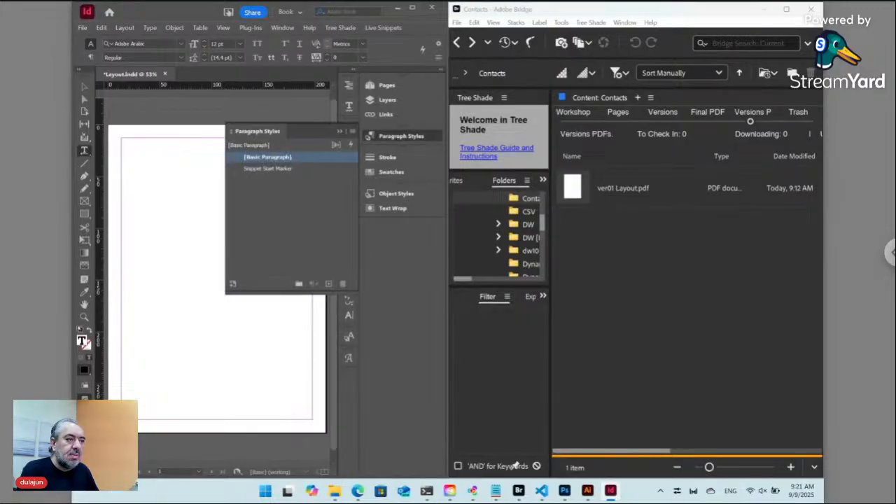
Create a paragraph style named 'Contacts' via the Paragraph Styles panel menu.
left_click(352, 132)
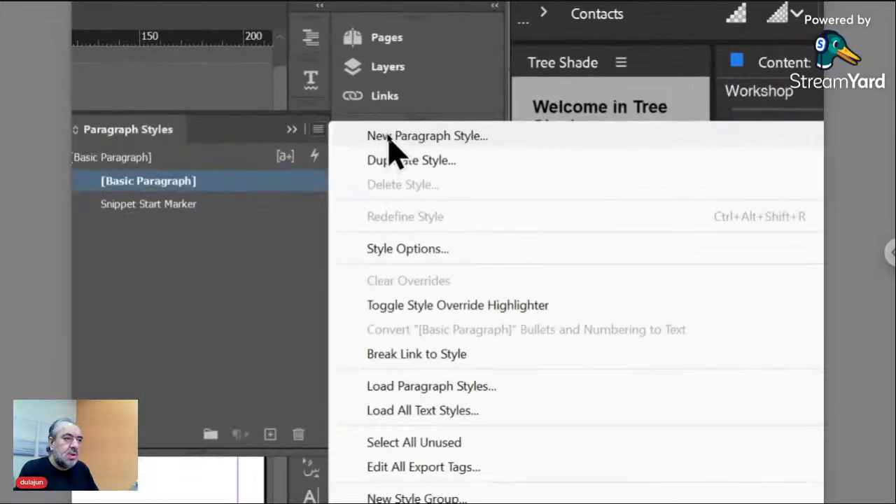
left_click(390, 138)
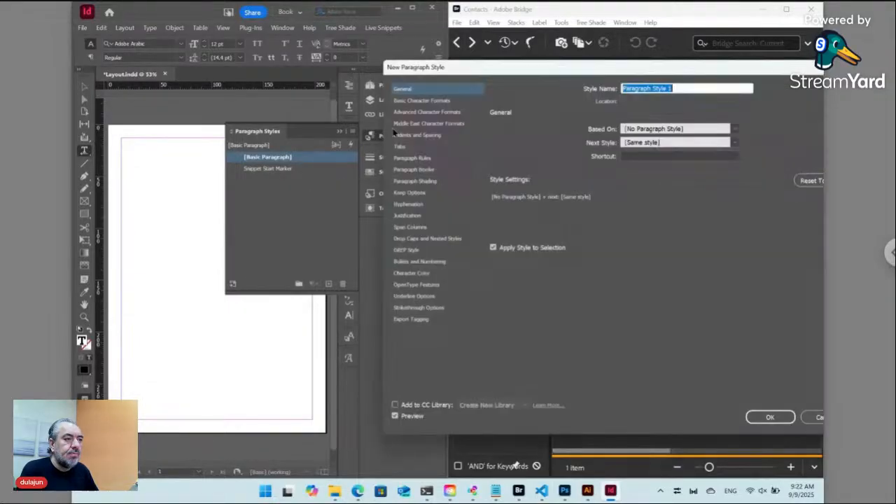
left_click_drag(523, 76, 391, 102)
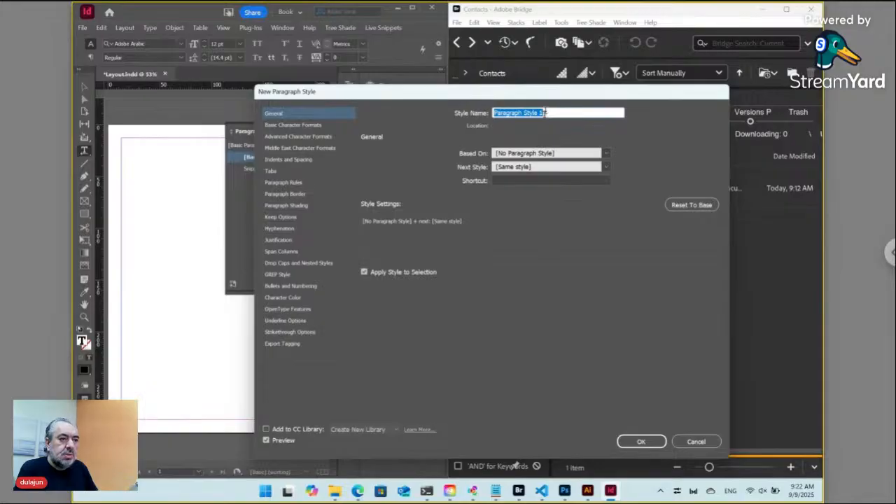
key("Escape")
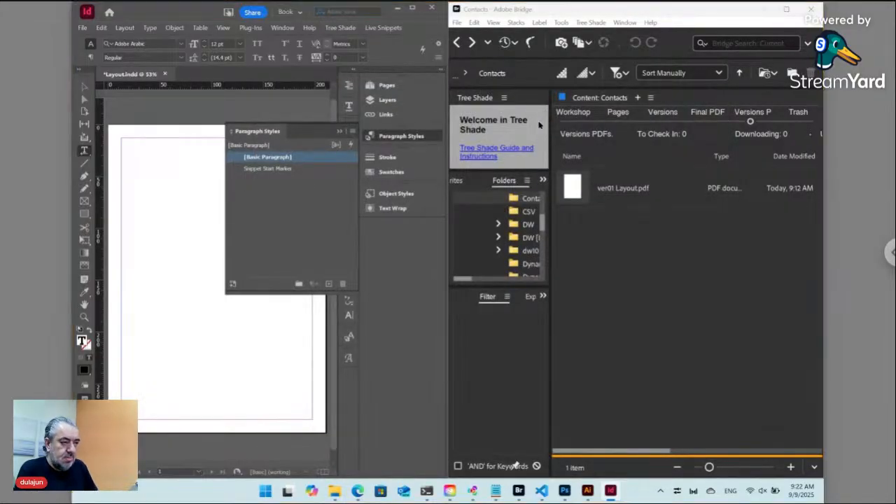
left_click(493, 152)
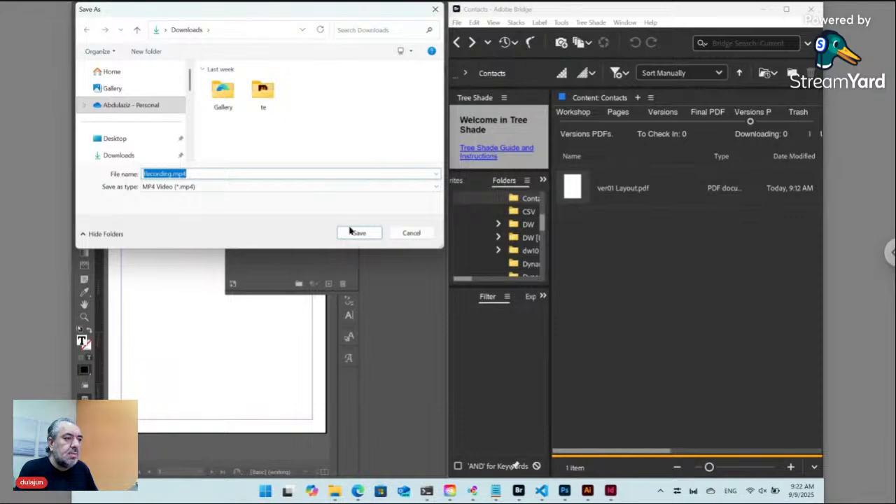
left_click(411, 233)
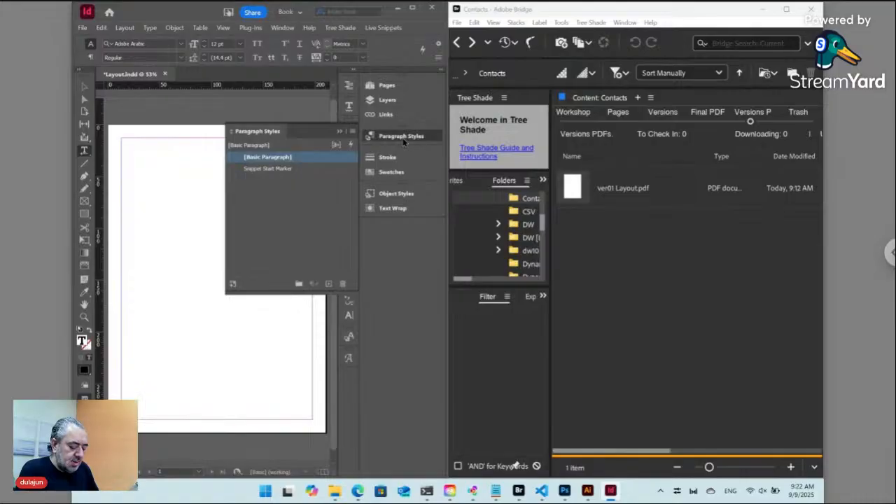
left_click(354, 132)
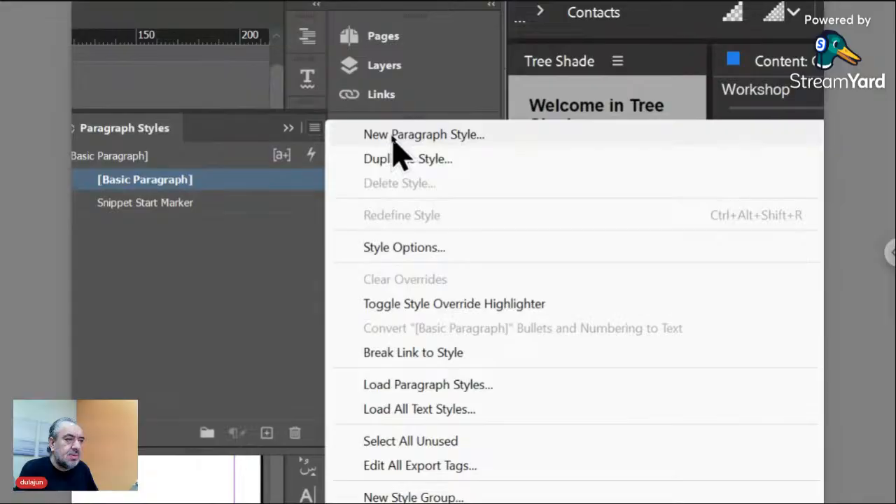
left_click(393, 135)
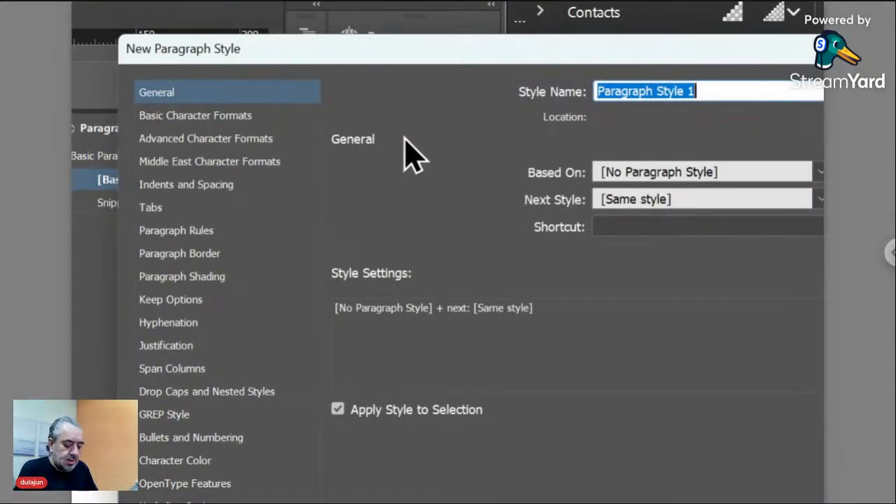
type("Contac")
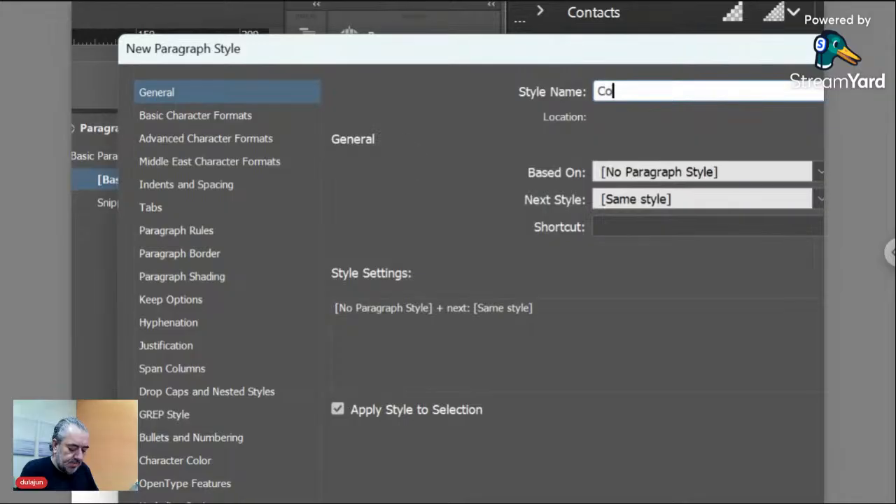
type("ts")
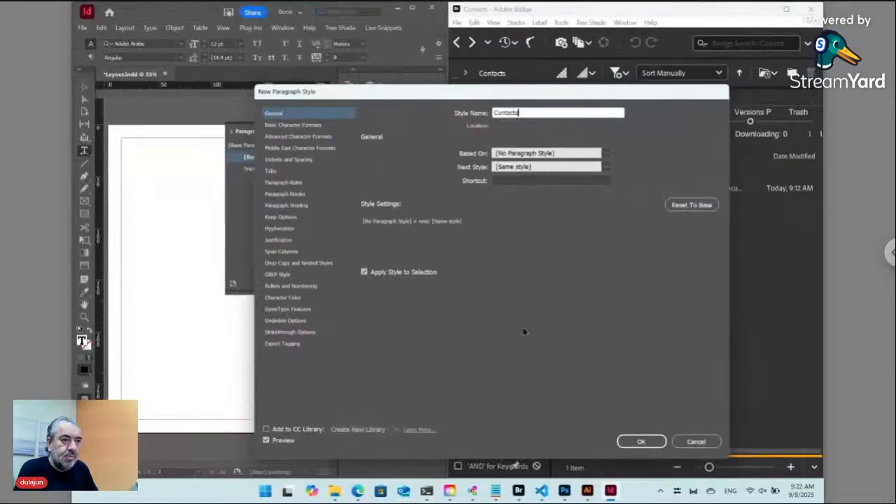
left_click(649, 444)
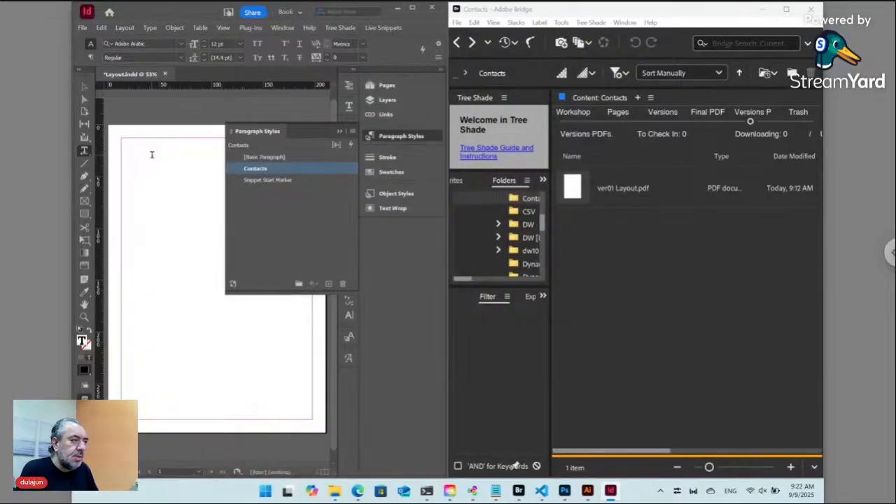
Set the text size to 24 pt and redefine the Contacts paragraph style to match.
left_click(90, 57)
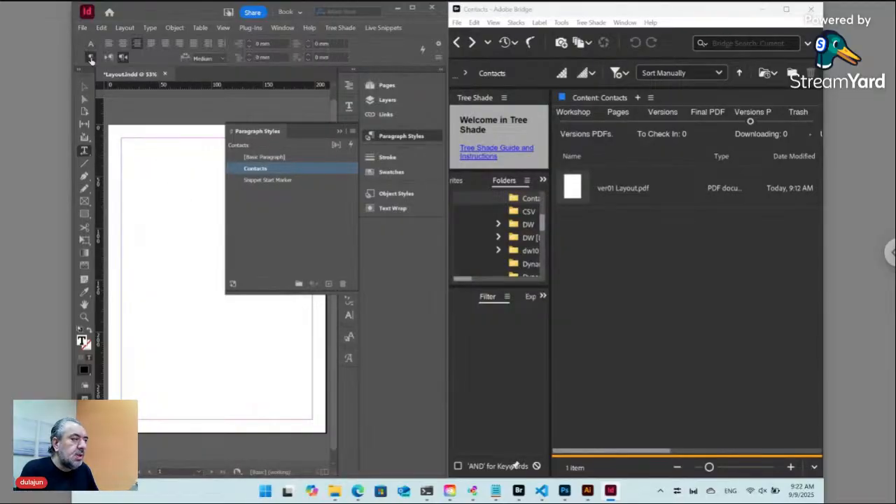
left_click(108, 58)
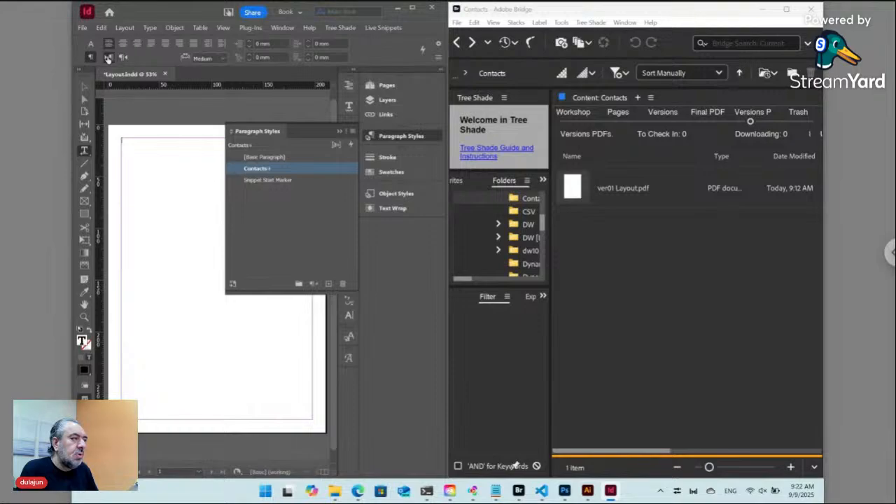
left_click(91, 43)
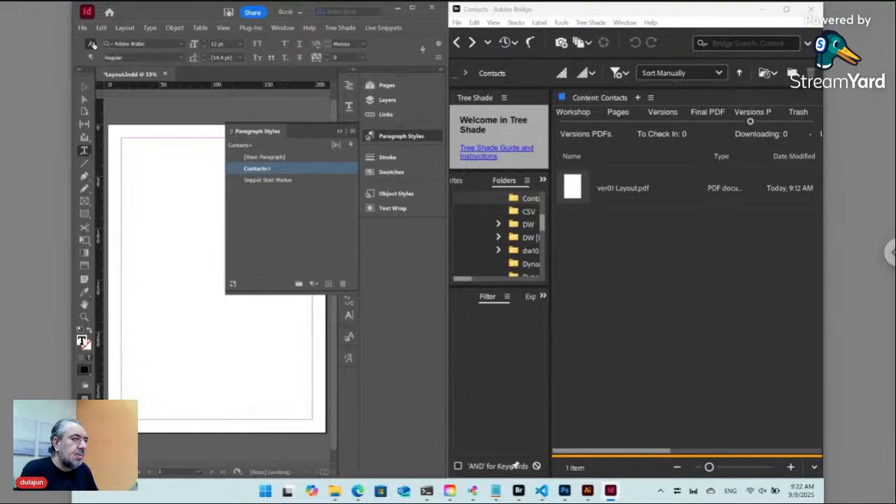
left_click(241, 44)
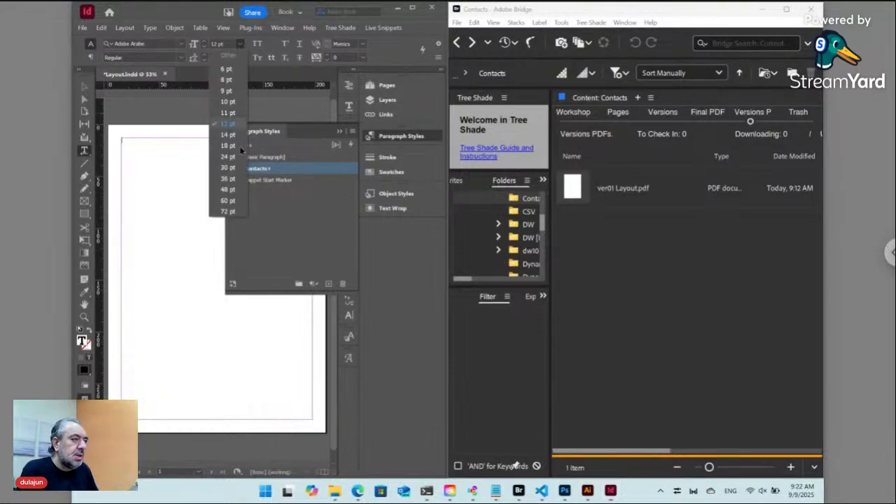
left_click(231, 157)
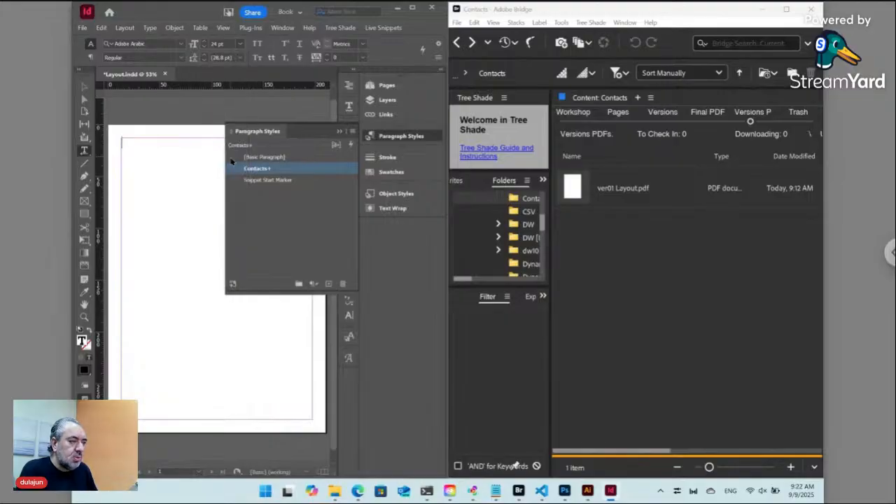
key("ctrl+alt+shift+r")
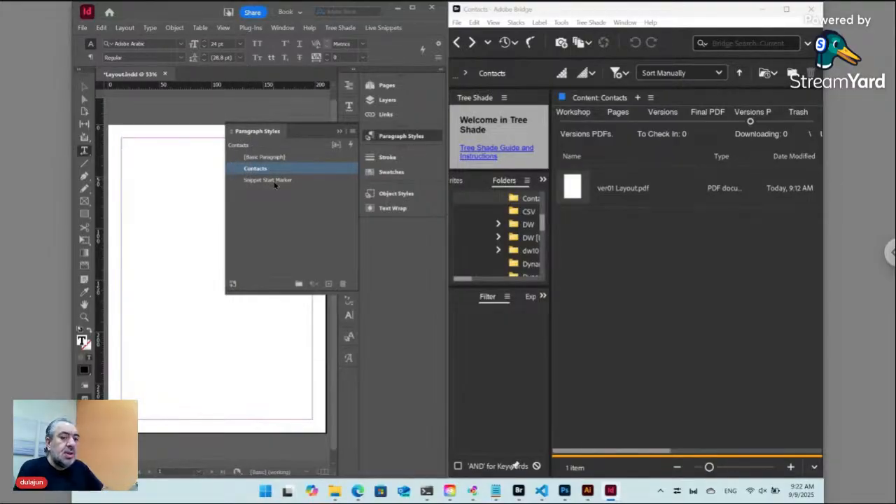
Open the Data folder in Adobe Bridge.
left_click(605, 226)
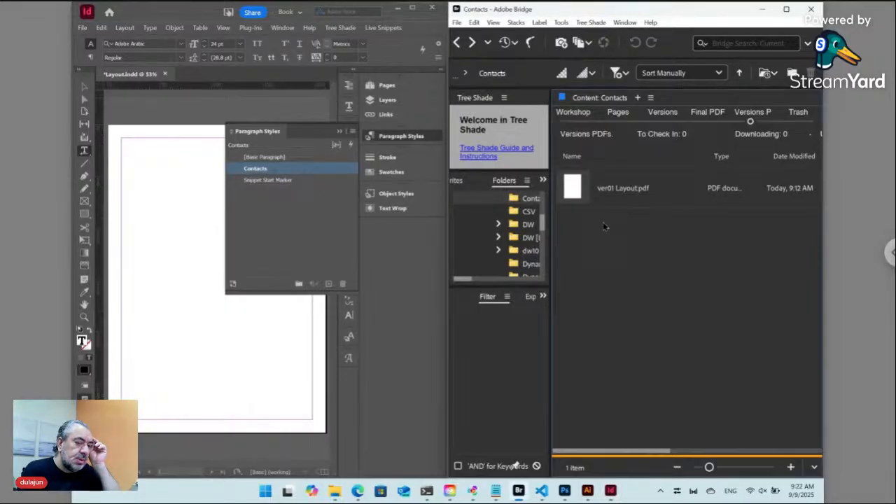
left_click(581, 196)
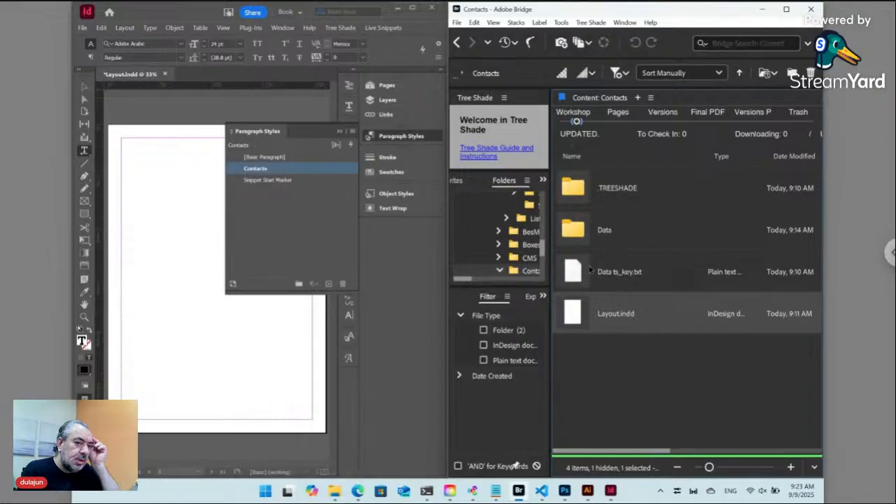
left_click(581, 228)
double_click(580, 229)
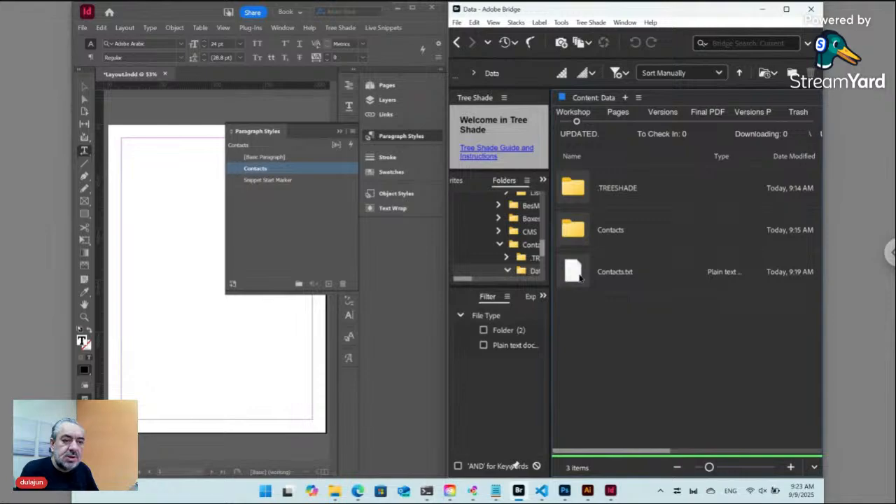
Place Contacts.txt into the InDesign layout and select the placed phone image frame.
left_click(580, 277)
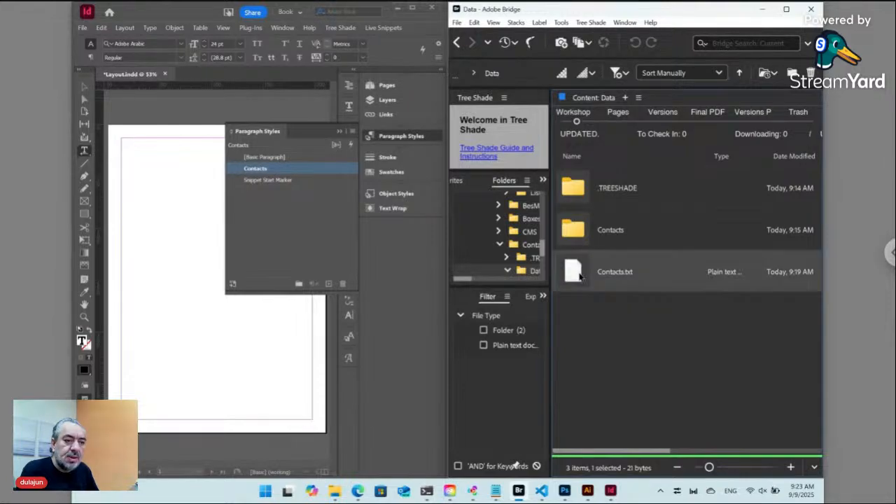
right_click(580, 277)
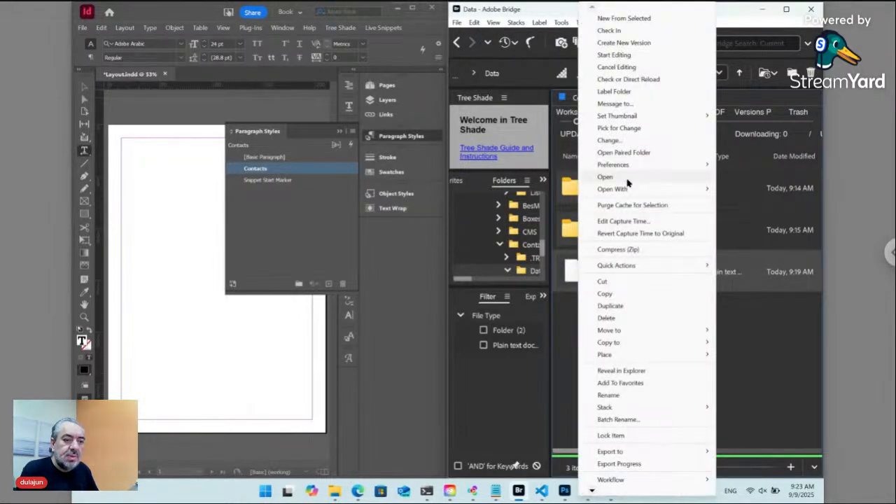
mouse_move(635, 359)
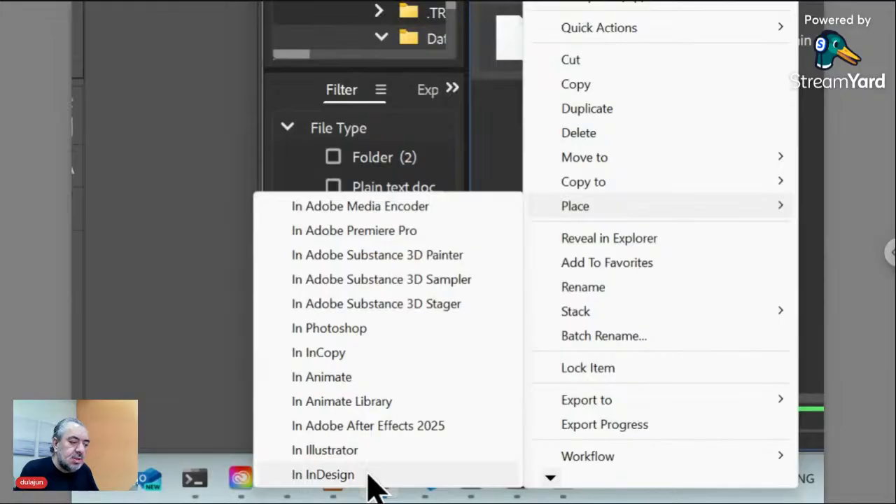
left_click(369, 476)
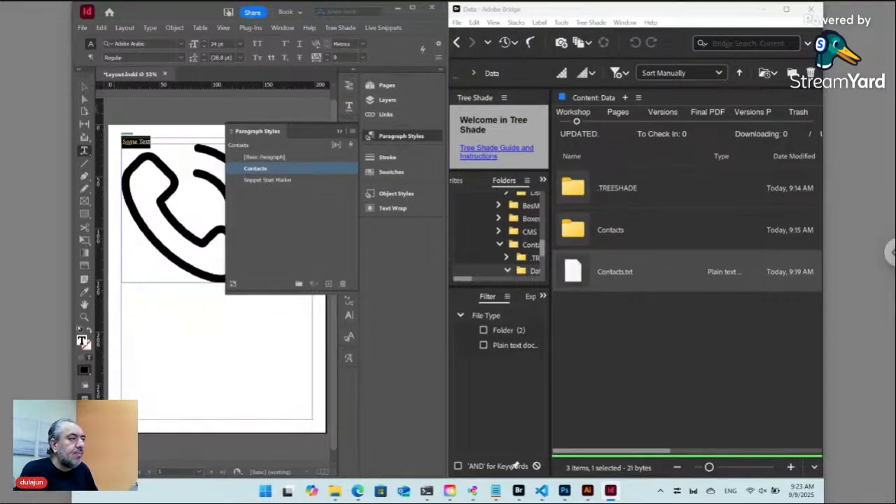
left_click(84, 87)
left_click(187, 187)
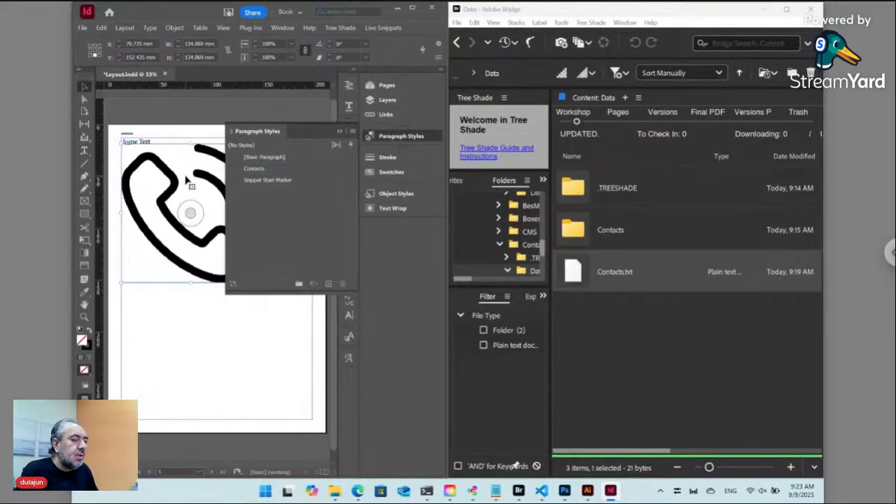
Collapse Paragraph Styles and review the phone frame's Anchored Object Options, cancelling without changes.
left_click(373, 137)
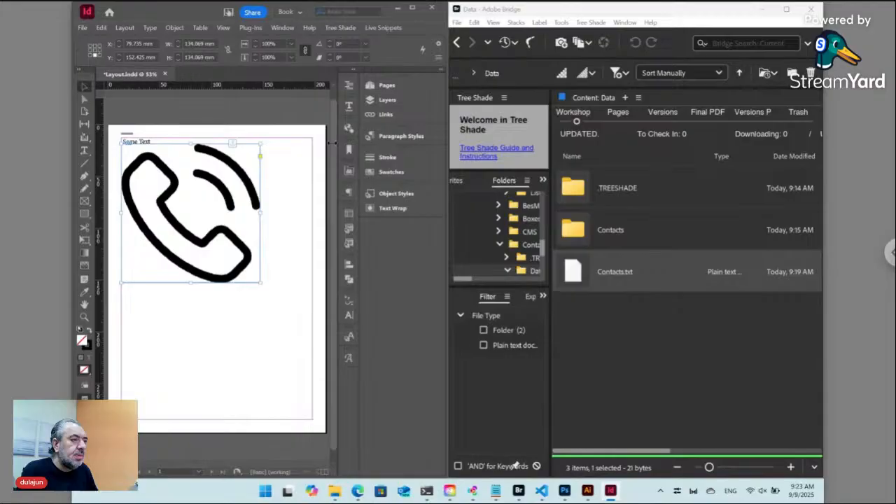
left_click(234, 146, "alt")
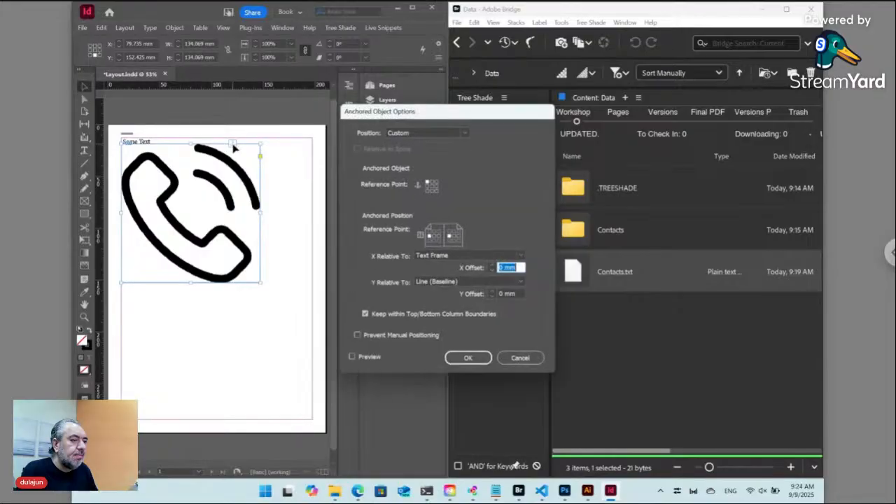
left_click(522, 358)
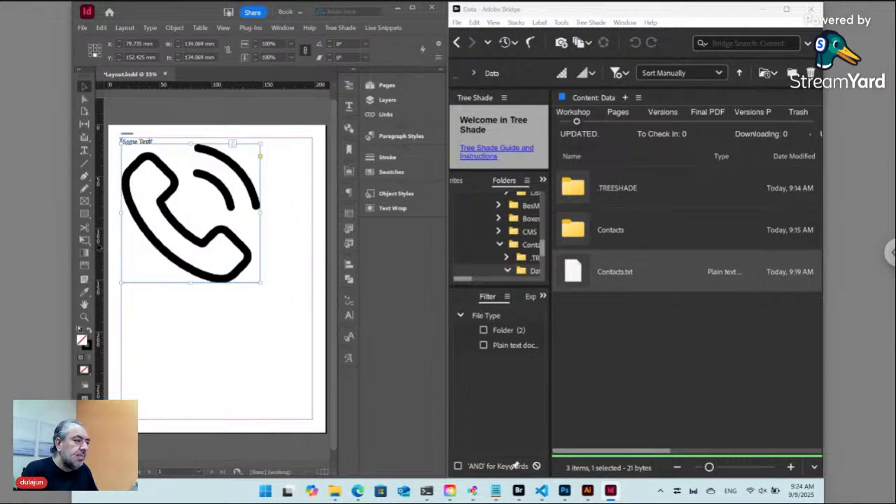
Zoom in on Some Text, then browse Contacts into ID12345 and back to select ID12345 [Label].txt.
left_click(84, 317)
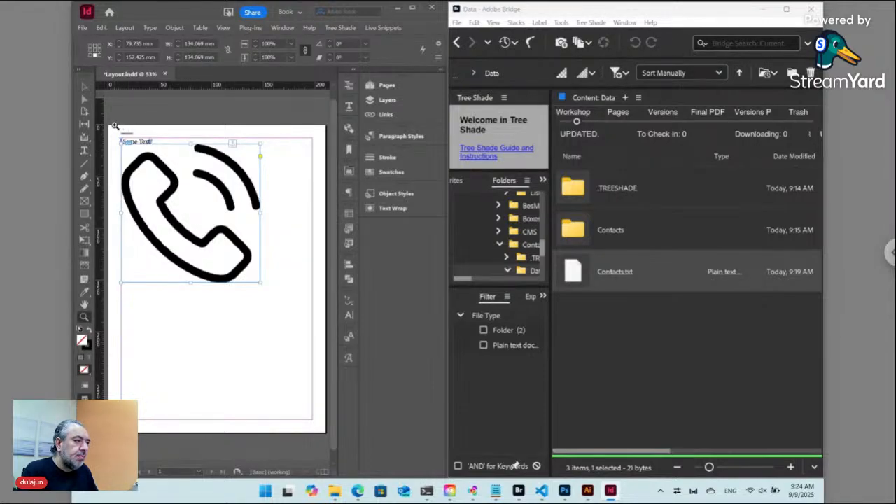
left_click_drag(113, 126, 179, 190)
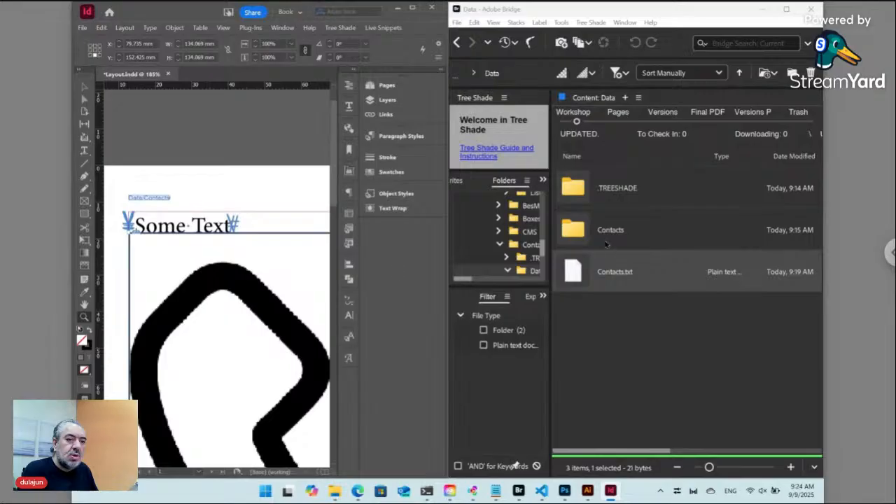
double_click(575, 232)
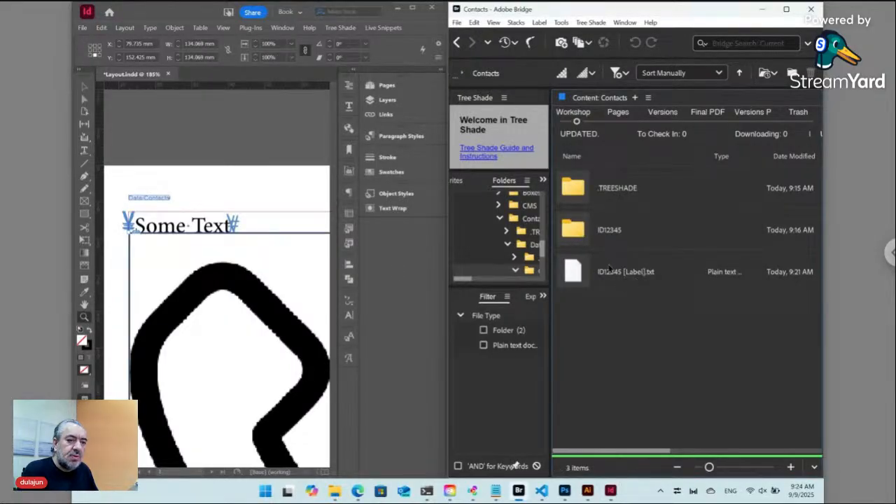
double_click(582, 235)
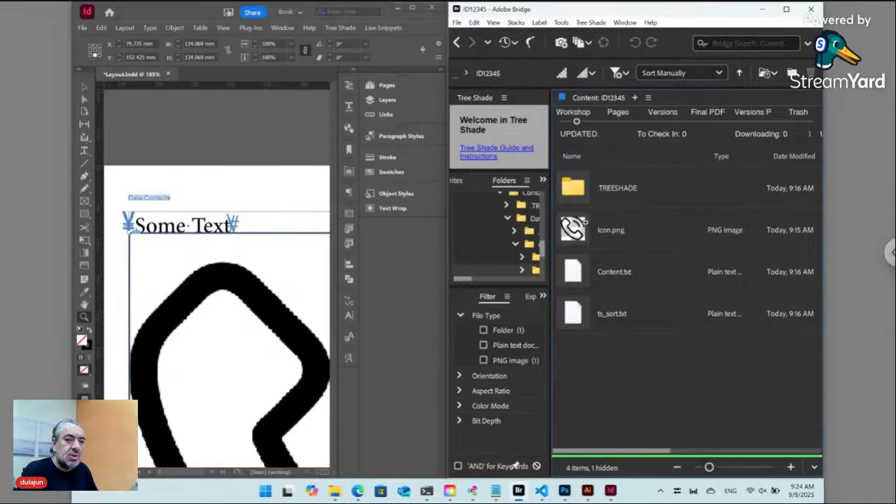
left_click(458, 43)
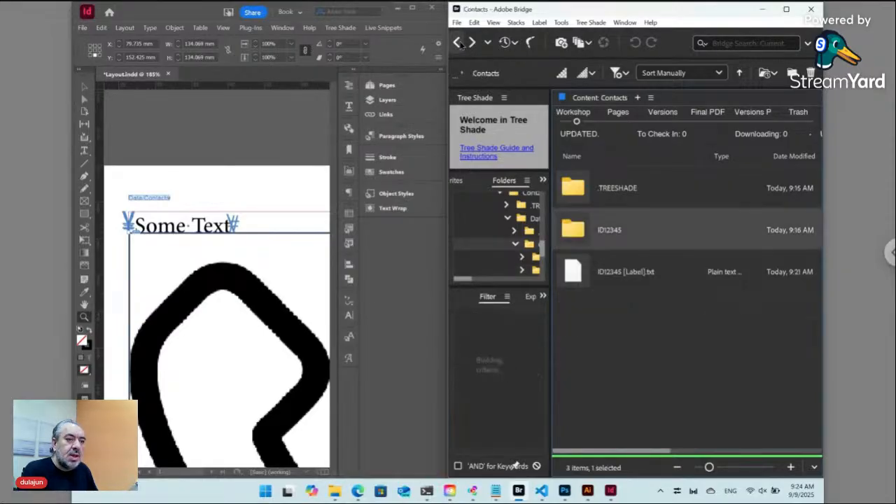
left_click(626, 284)
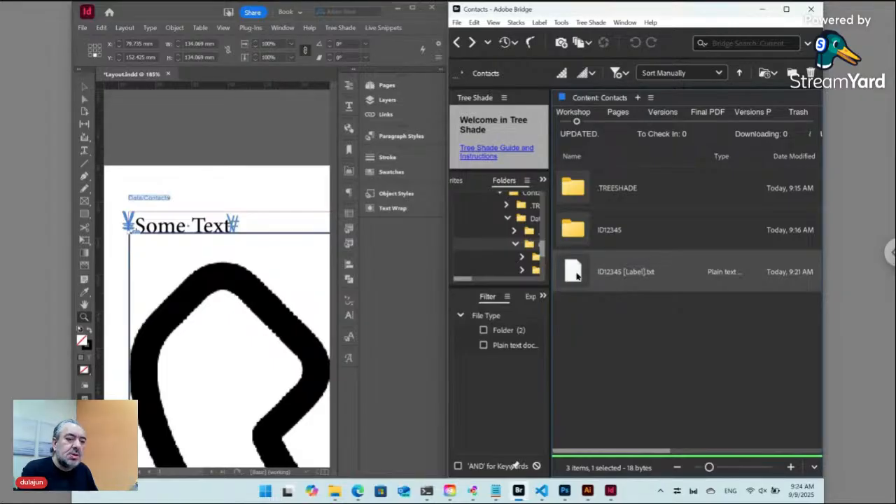
Append ::Icon:Obj to the ID12345 label rule, declining the paired folder, and confirm it.
double_click(577, 277)
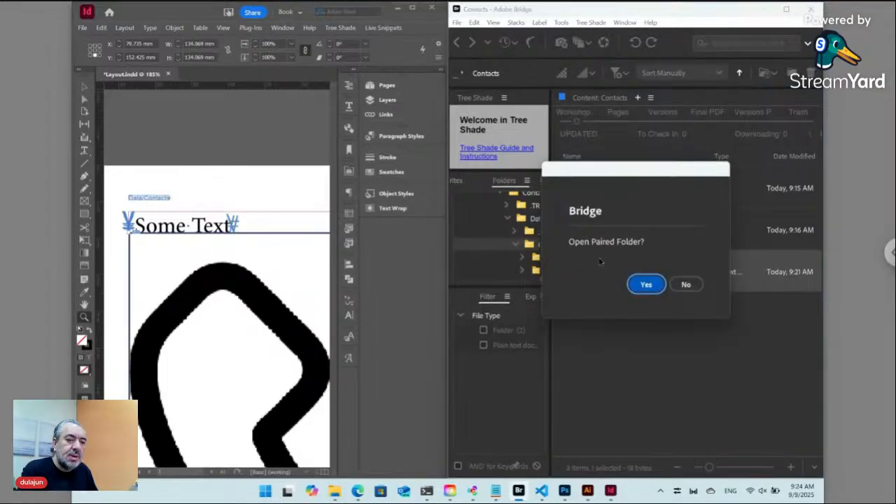
left_click(686, 284)
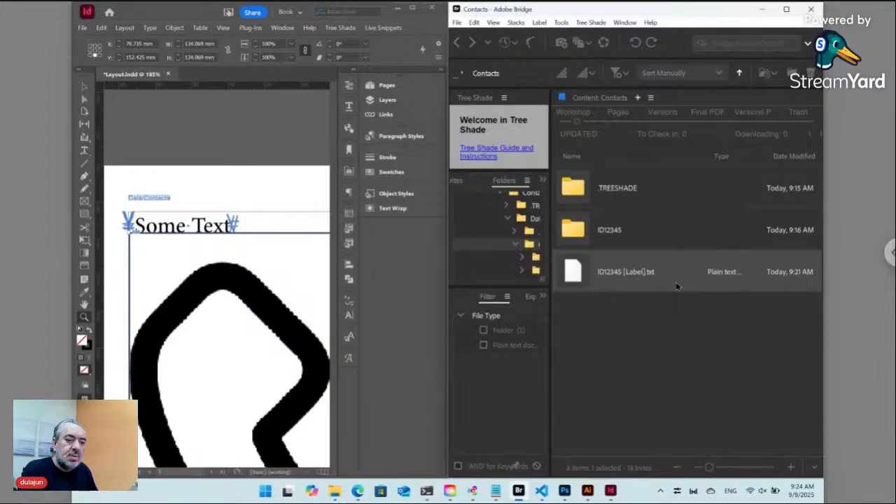
left_click(327, 278)
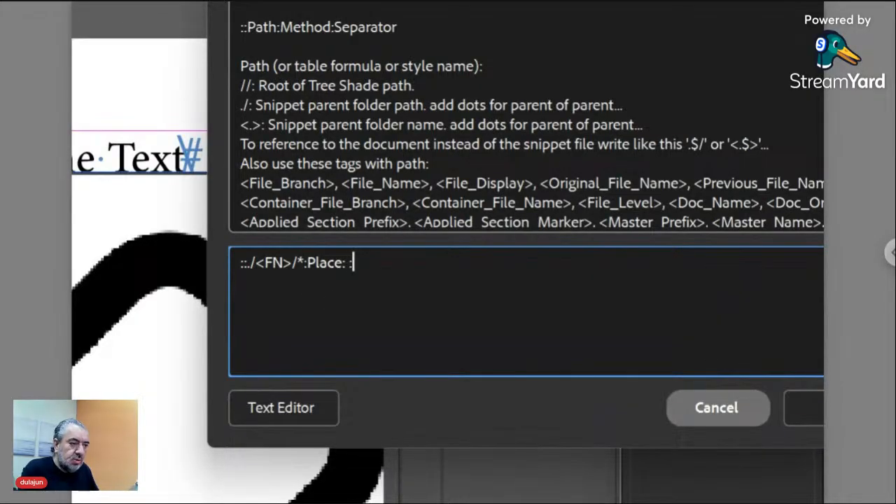
type("::")
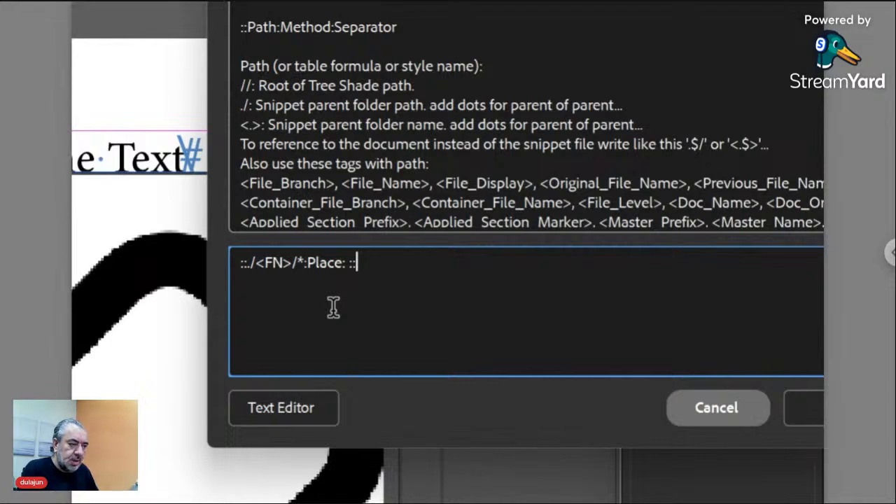
type("Icon")
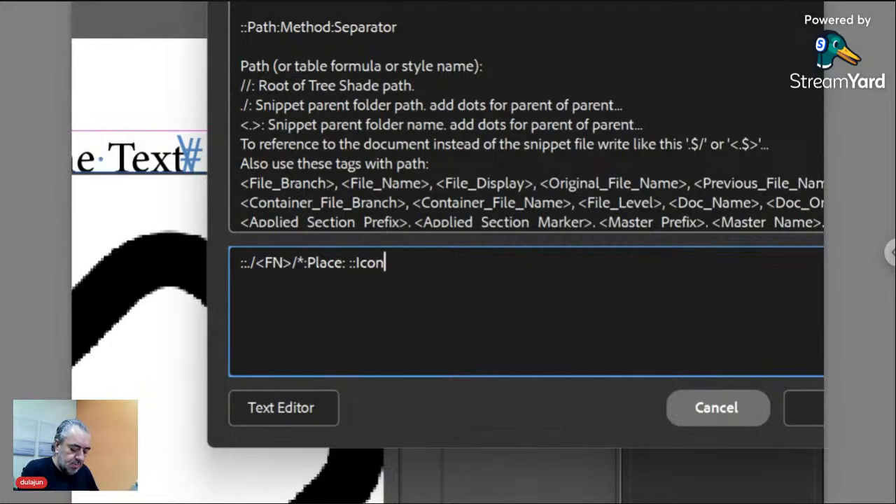
type(":")
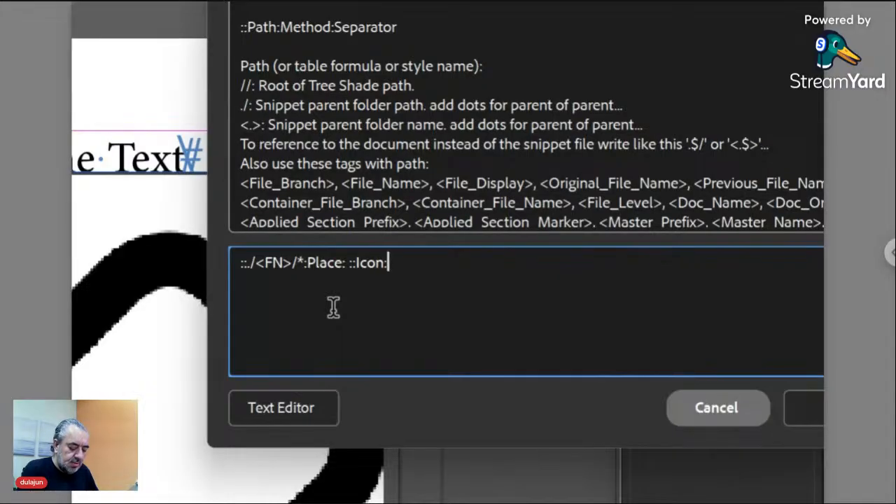
type("Ob")
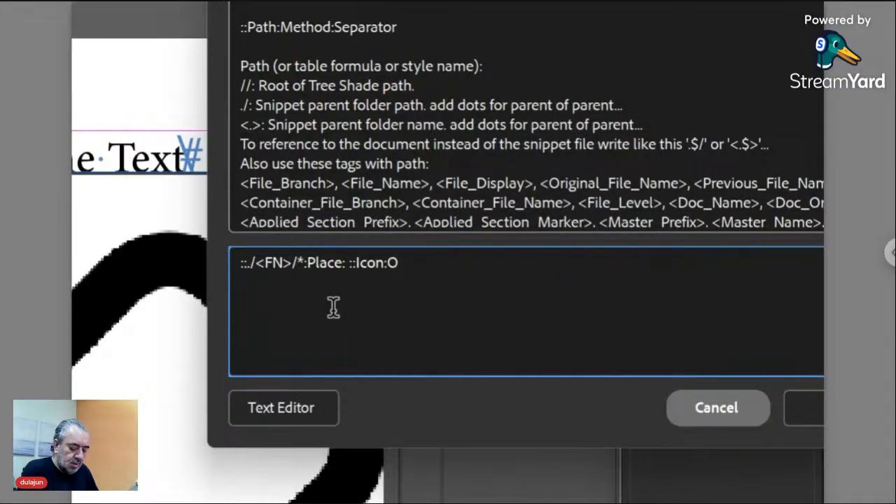
type("j")
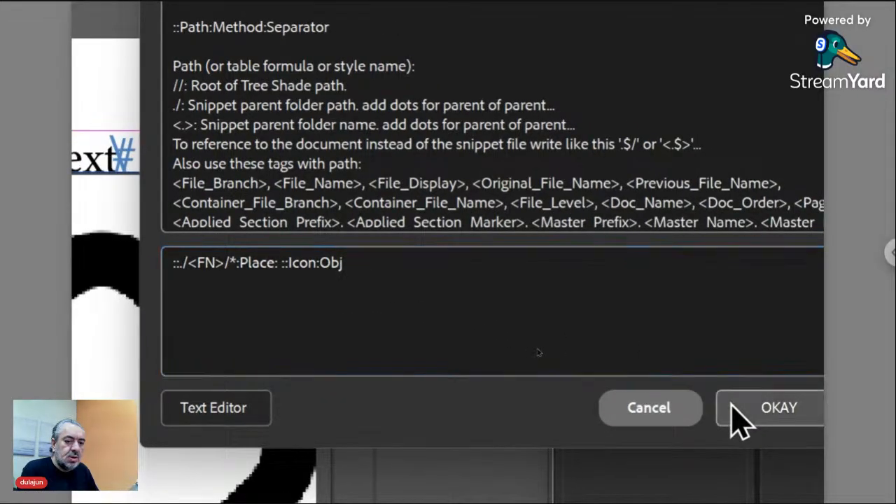
left_click(733, 408)
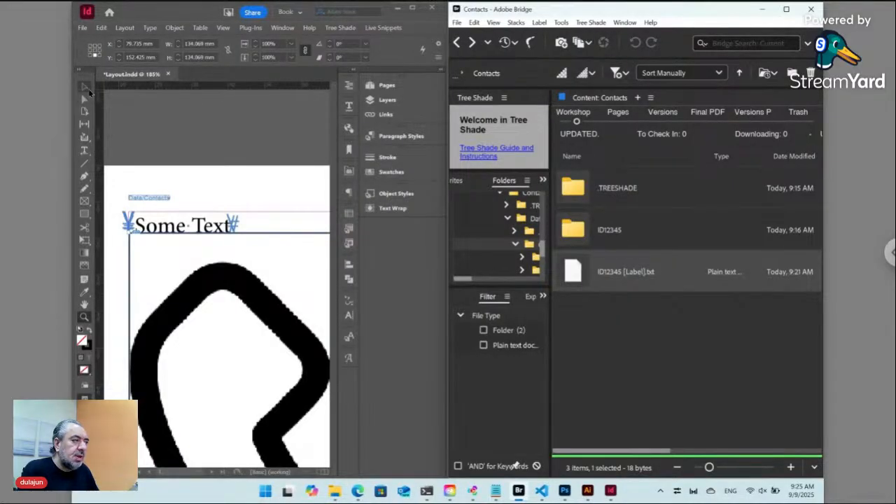
left_click(88, 88)
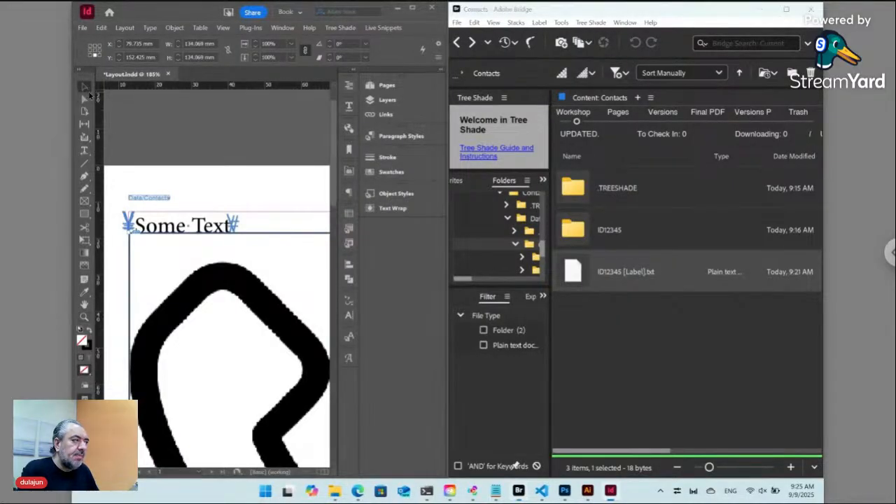
Select the small Data/Contacts label frame above Some Text and bring up Live Snippets.
left_click(160, 201)
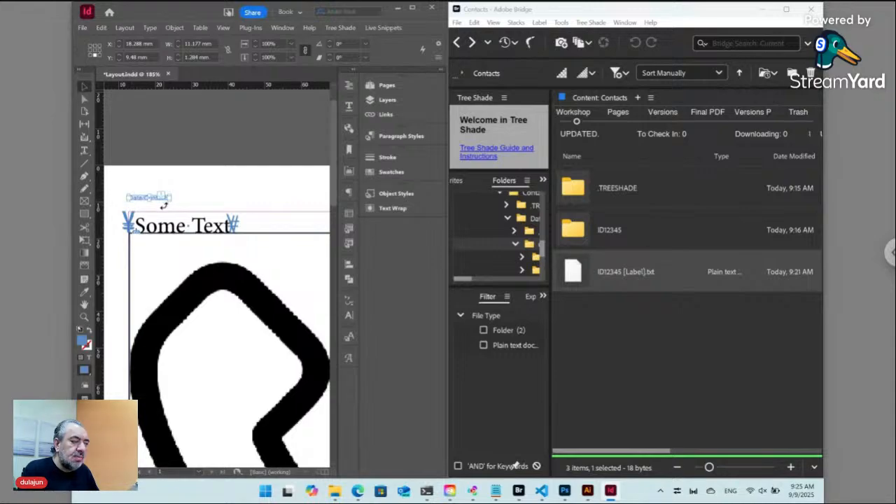
left_click(212, 198)
key("w")
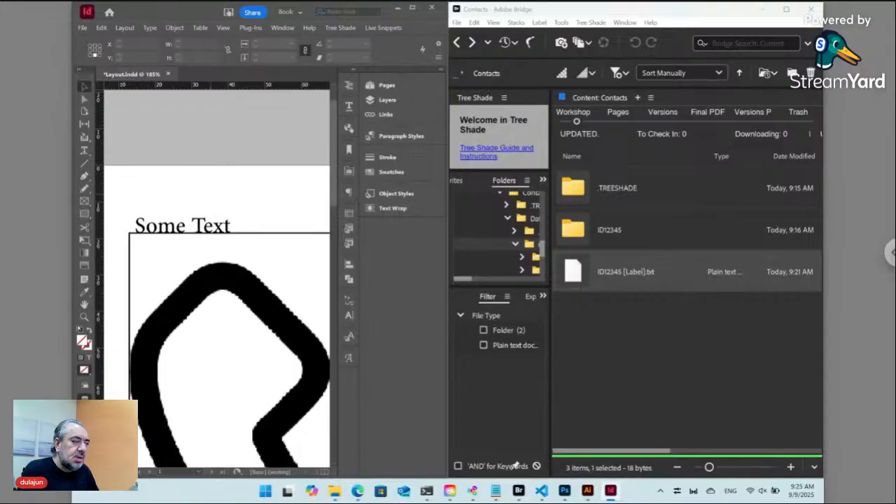
key("w")
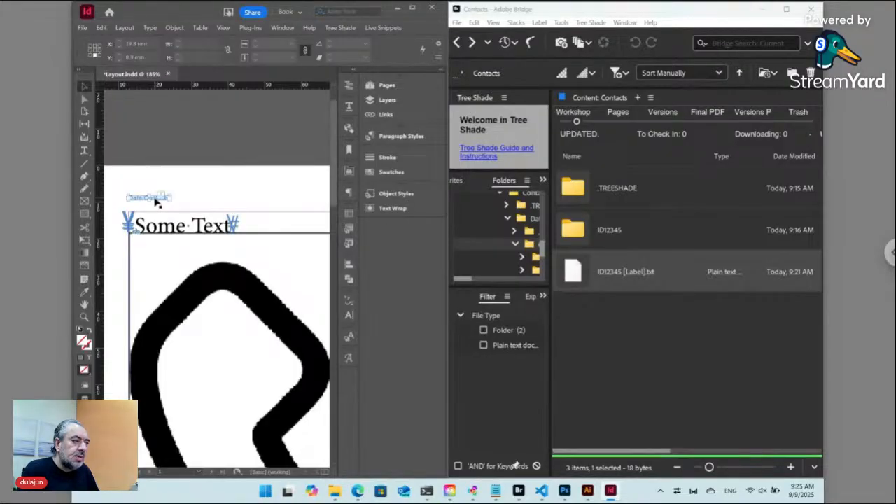
left_click(156, 200)
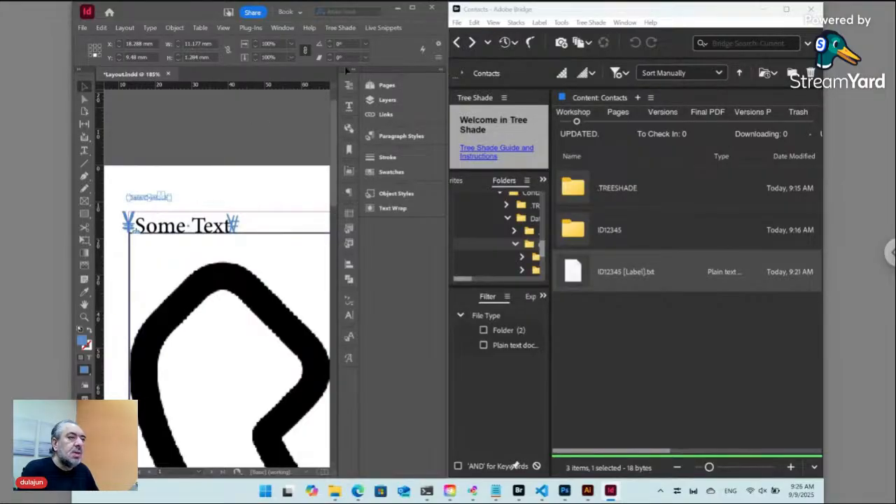
left_click(380, 29)
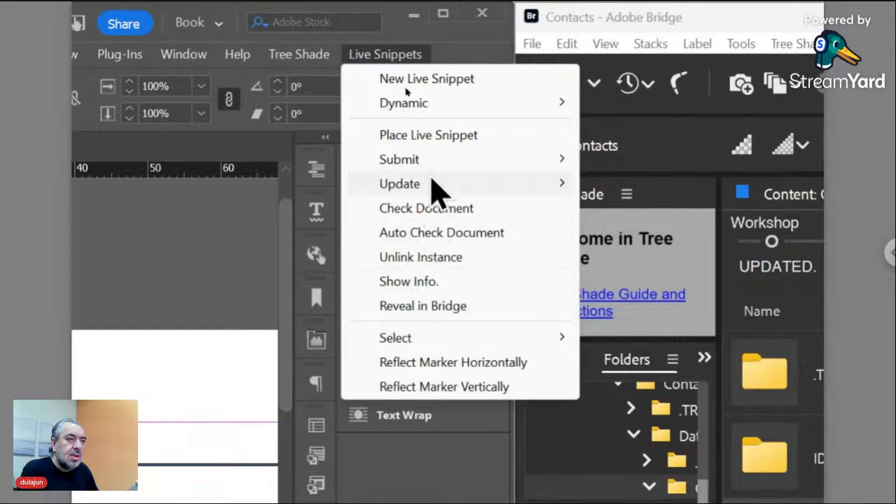
Inspect the label's Dynamic Content rule ./<FN>/ID*:Place:\r and cancel without changes.
mouse_move(440, 107)
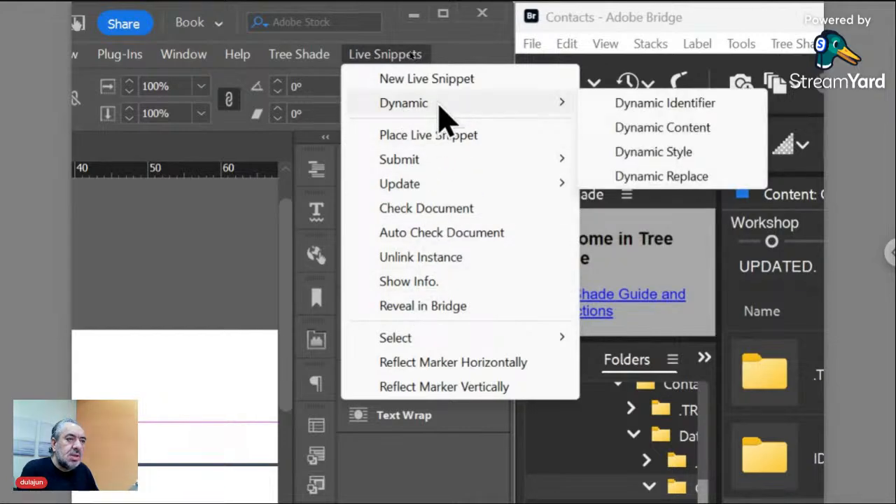
left_click(626, 129)
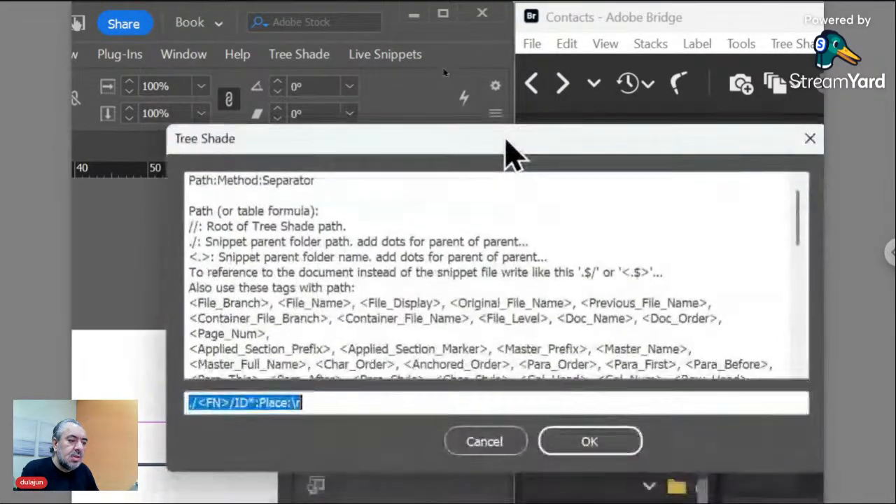
left_click(303, 402)
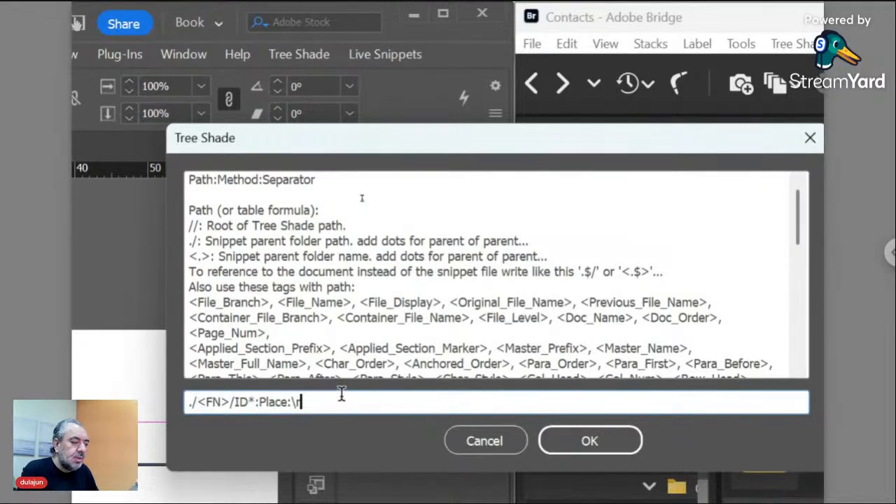
left_click(468, 446)
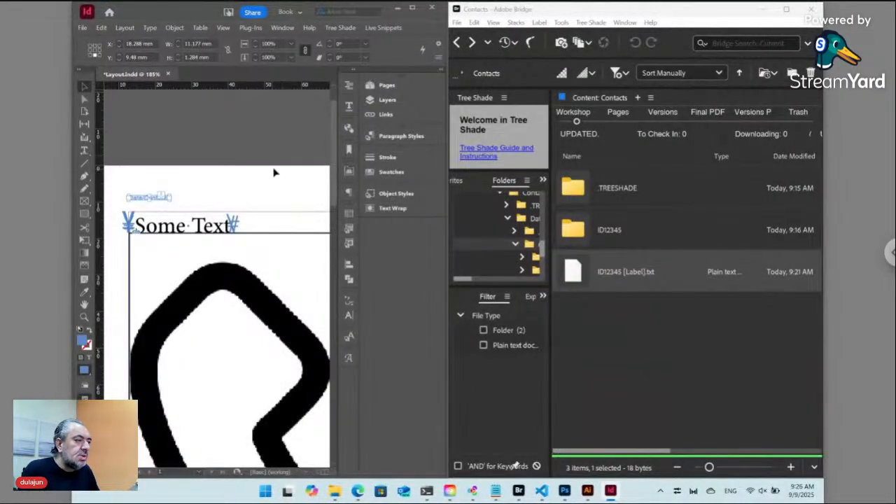
Update the selected live snippet so the label reads Data/Contacts.
left_click(356, 31)
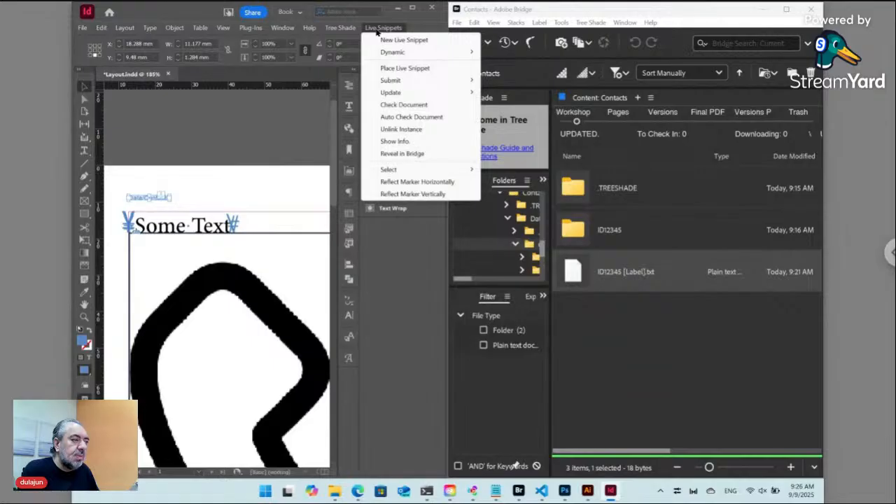
mouse_move(396, 93)
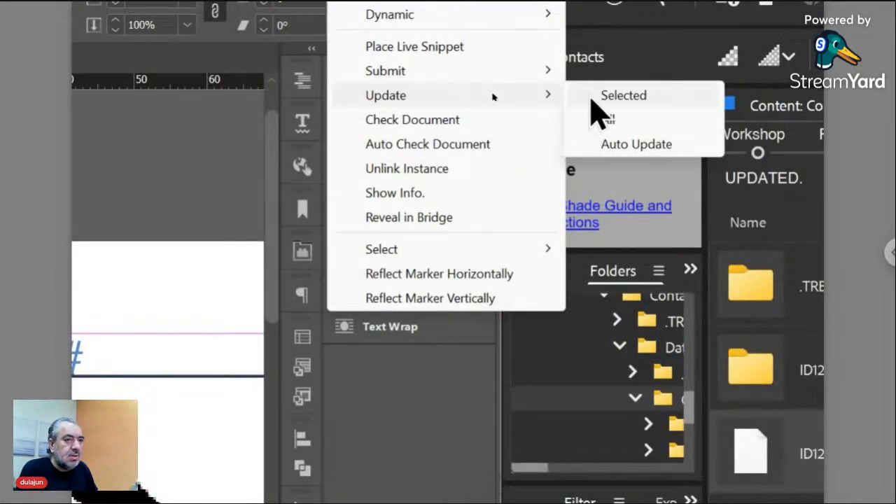
left_click(609, 96)
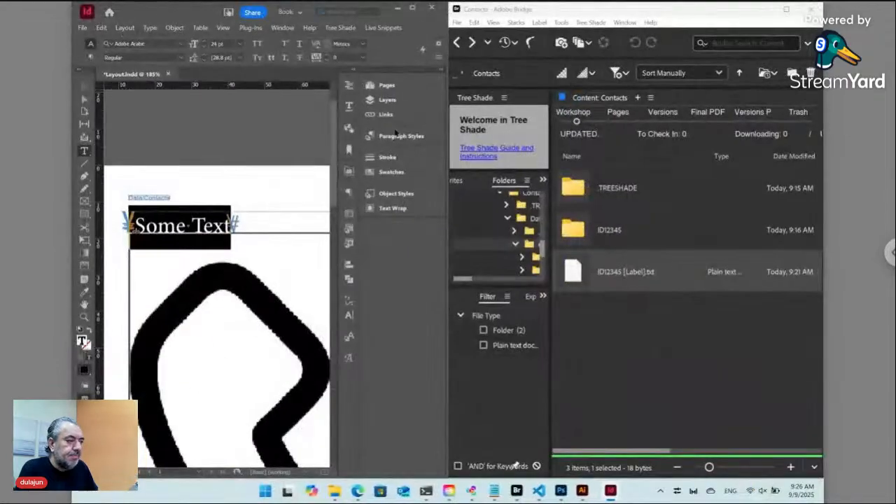
Select the large graphic frame and show the Object Styles list.
left_click(219, 170, "ctrl")
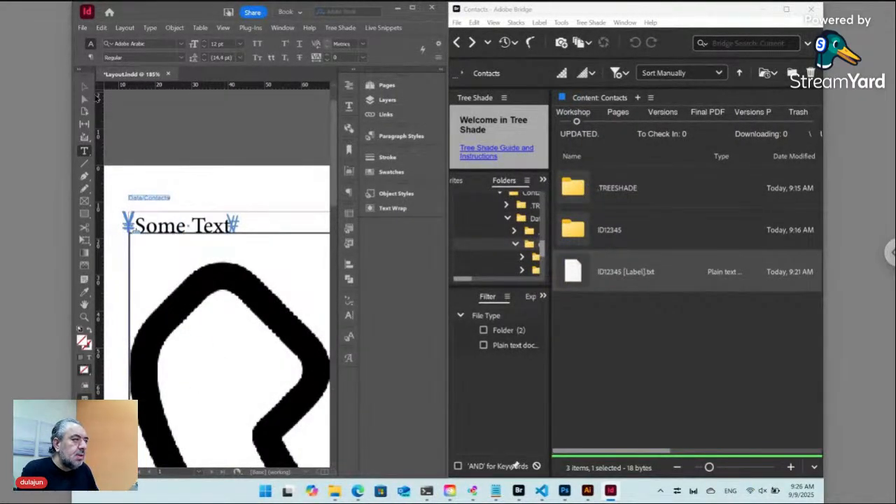
left_click(86, 87)
left_click(240, 260)
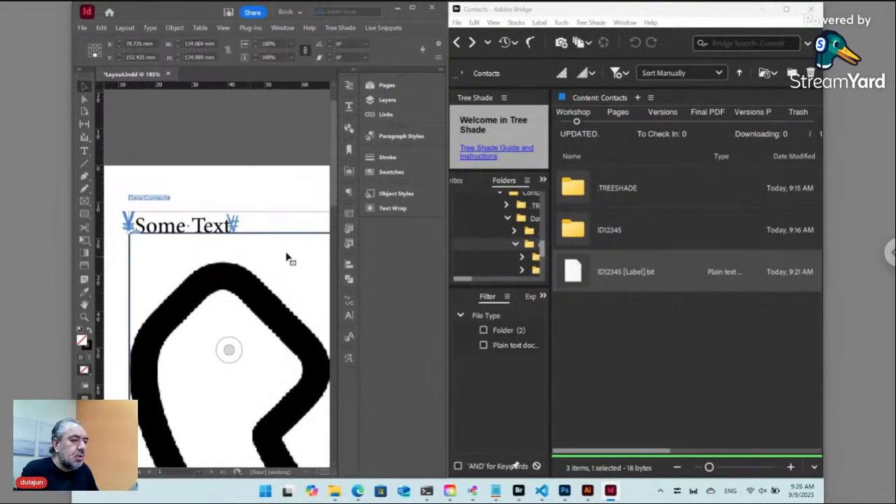
left_click(395, 194)
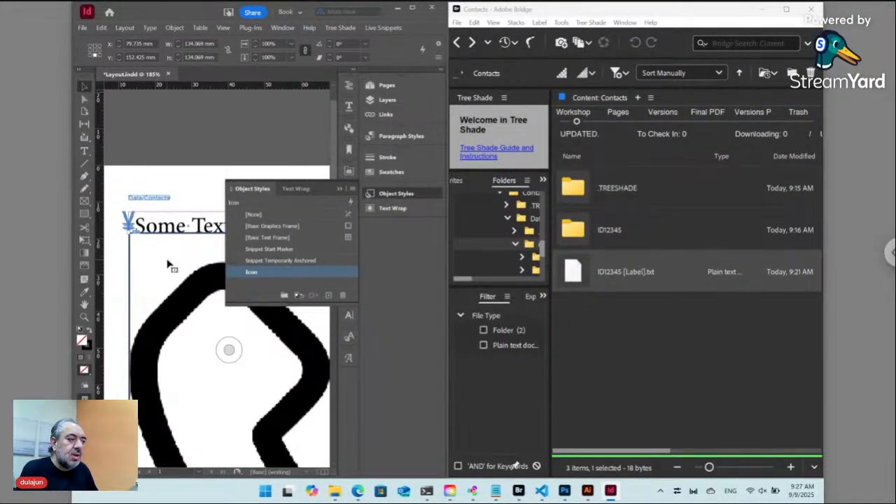
Edit the Icon object style: Auto-Fit, Fit Content Proportionally, and inline anchored object options.
right_click(275, 275)
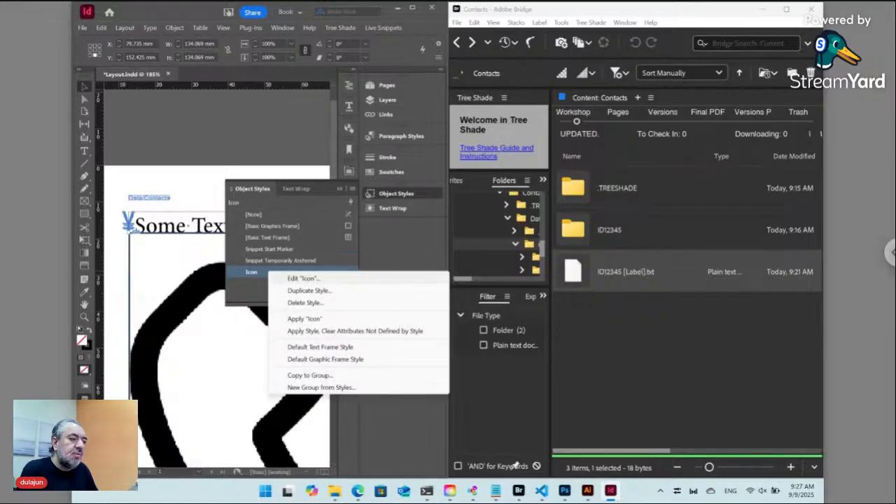
left_click(302, 278)
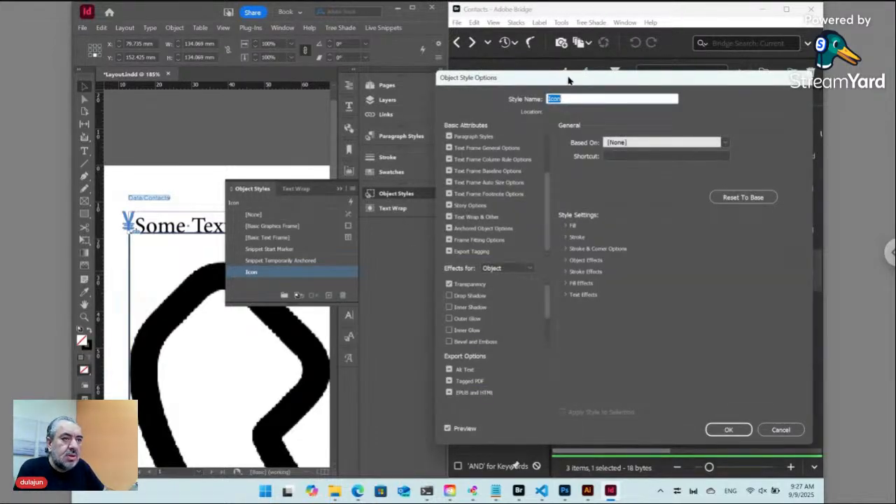
left_click_drag(567, 78, 504, 73)
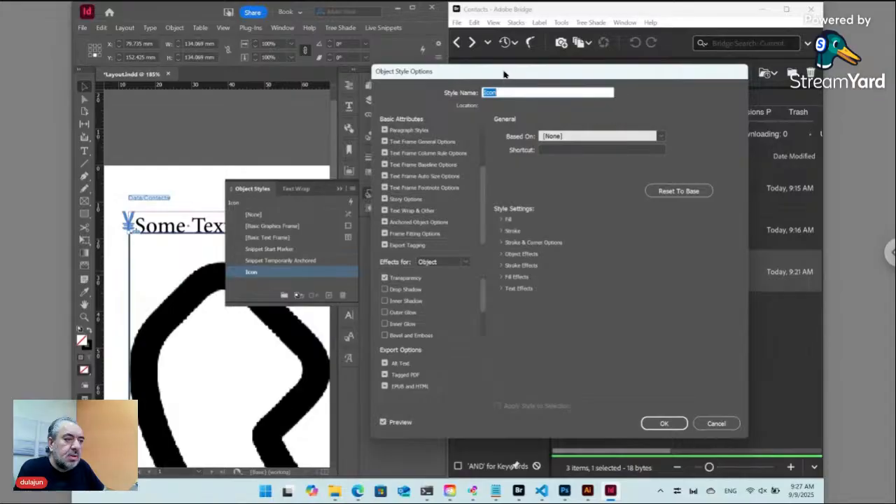
left_click(415, 236)
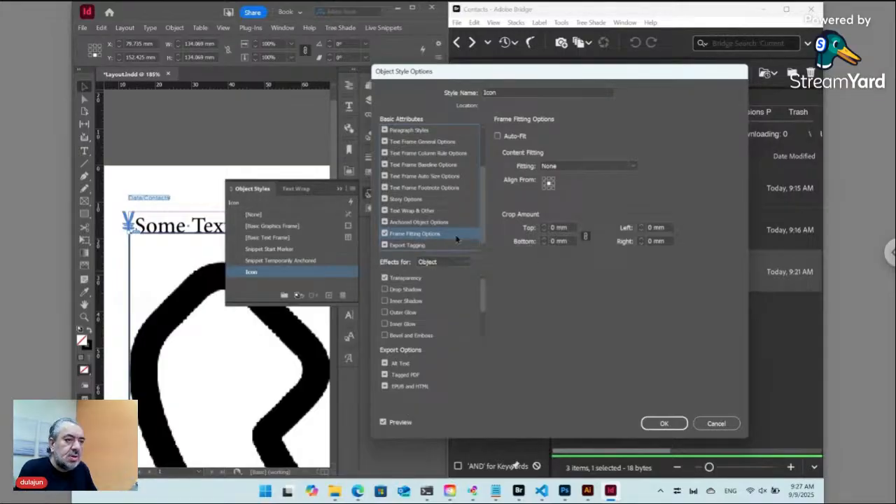
left_click(501, 137)
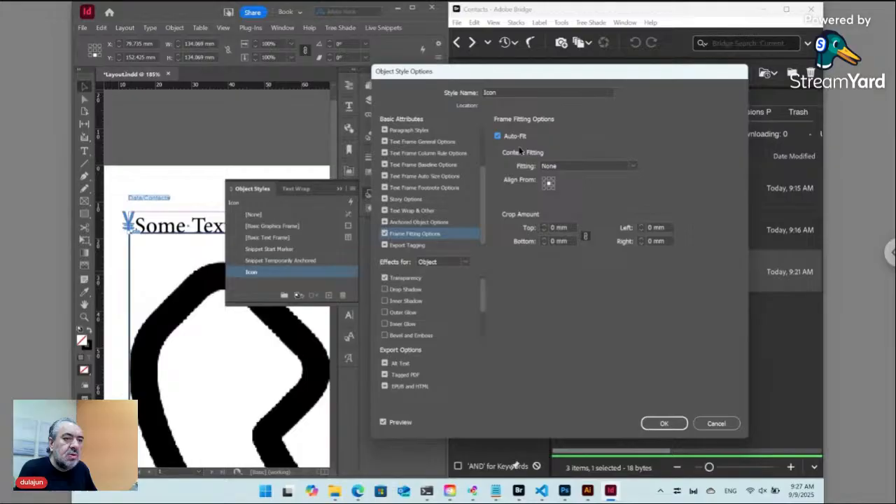
left_click(567, 166)
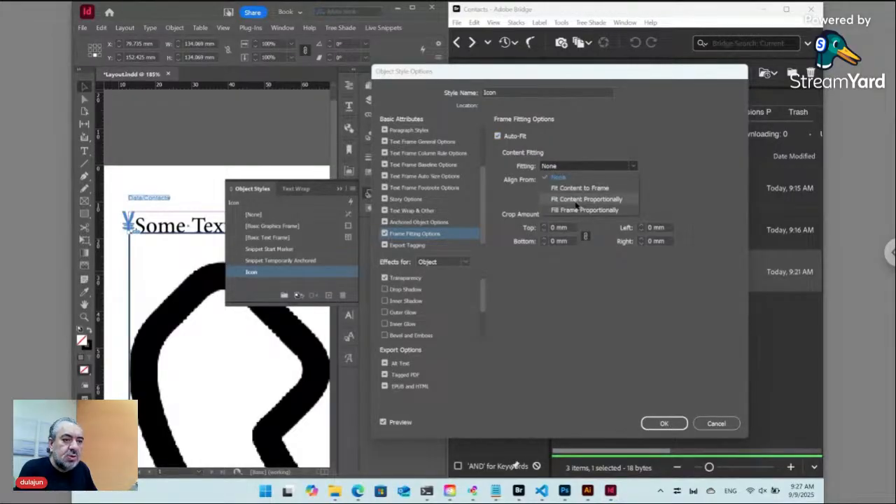
left_click(575, 202)
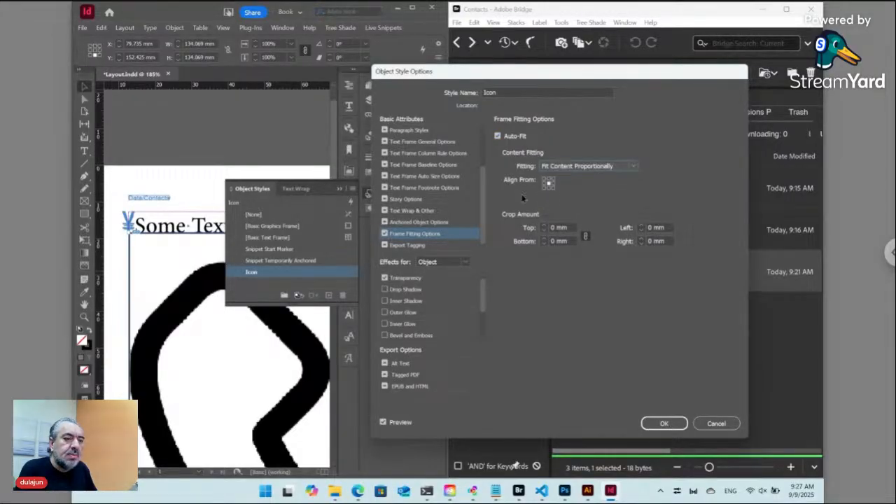
left_click(431, 222)
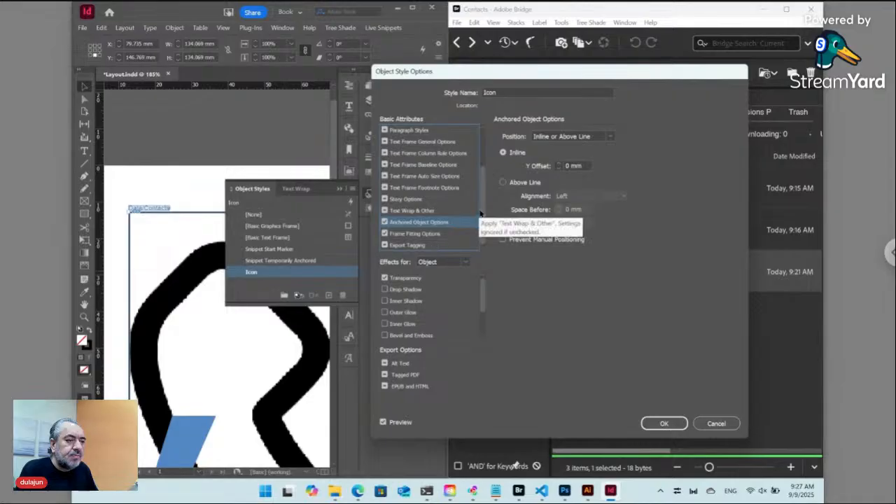
scroll(483, 204, "up", 1)
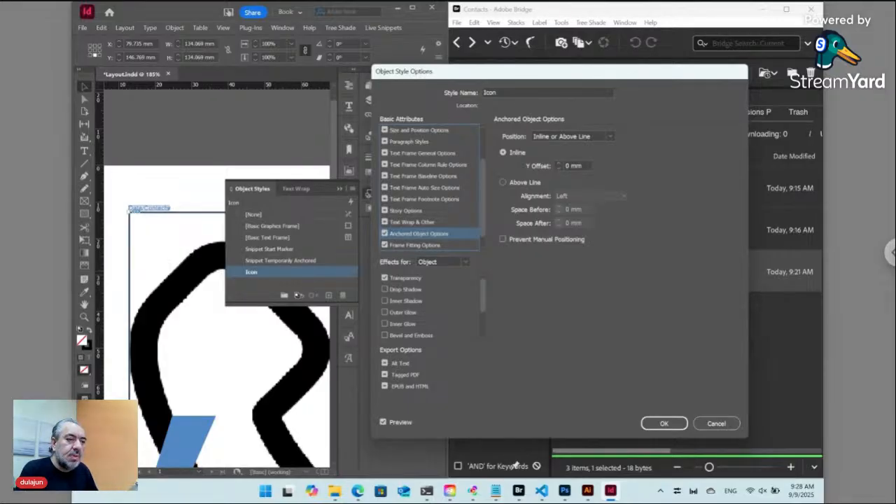
left_click(665, 424)
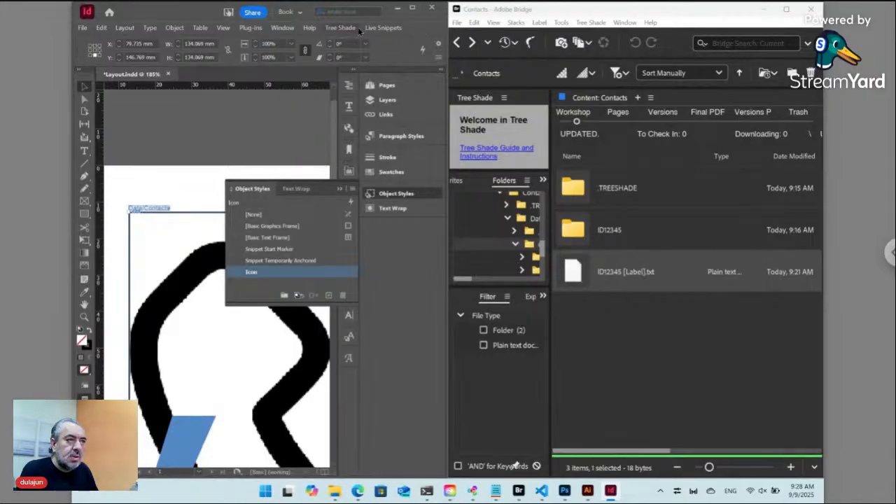
left_click(384, 28)
mouse_move(396, 52)
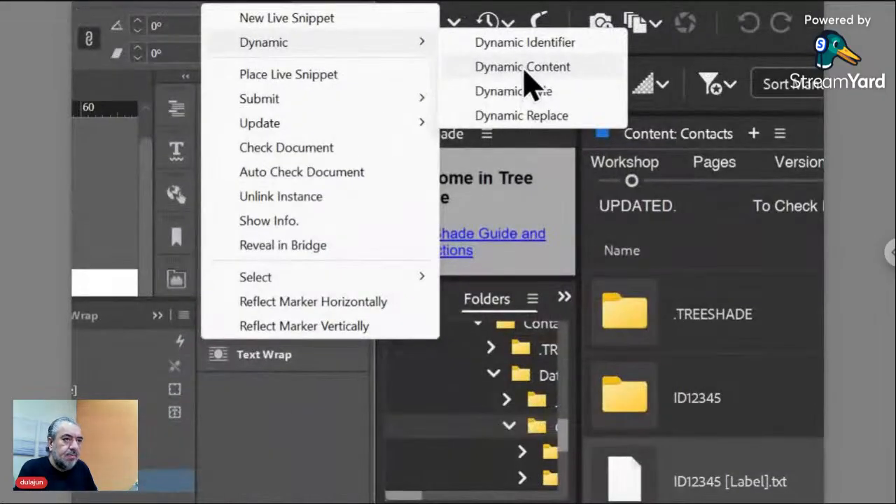
left_click(522, 64)
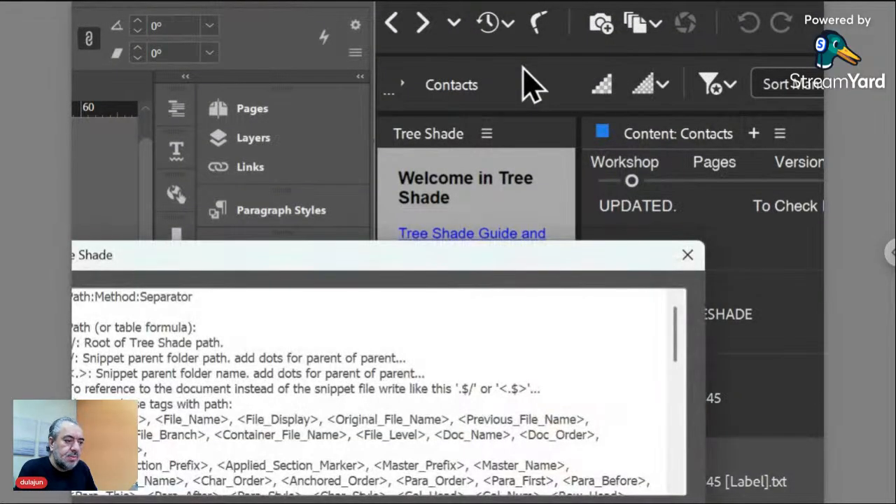
left_click_drag(372, 270, 452, 115)
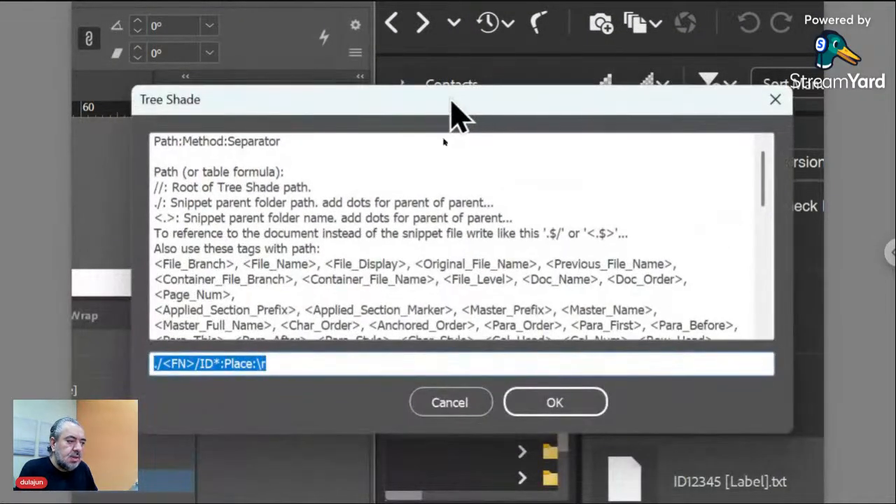
left_click(294, 363)
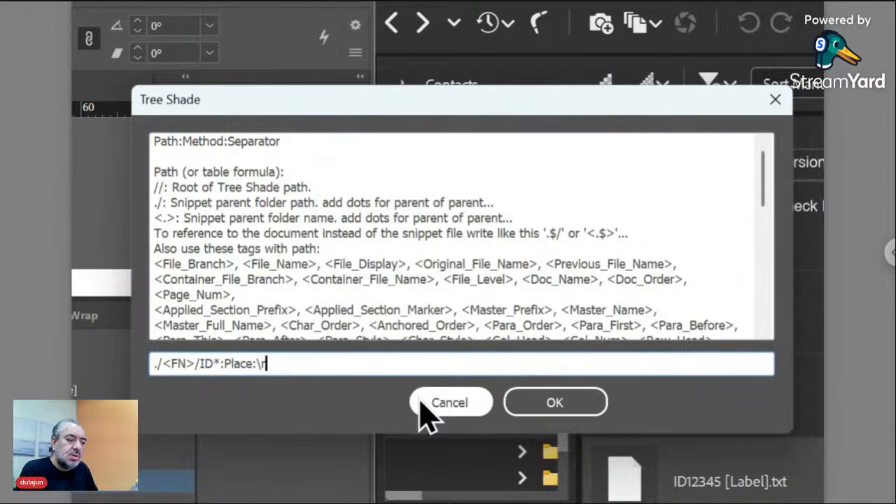
left_click(449, 403)
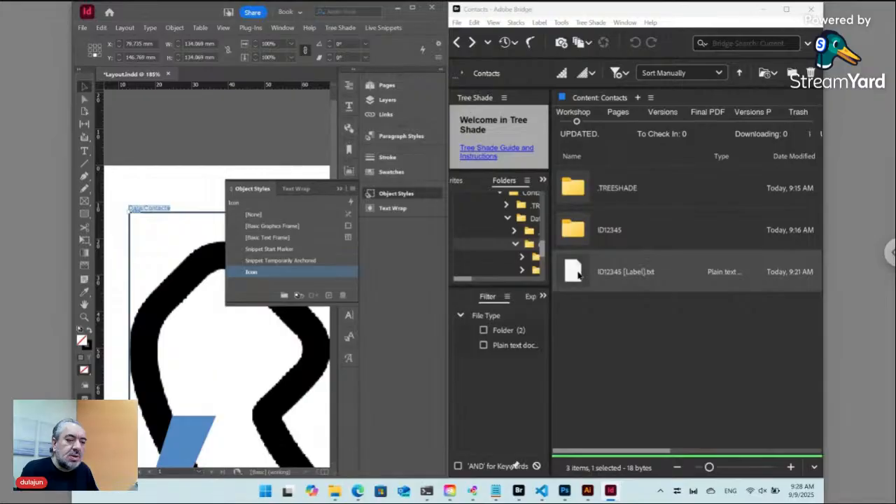
Append ::7:Relative Width after Icon:Obj in the ID12345 [Label].txt rule and confirm it.
double_click(574, 273)
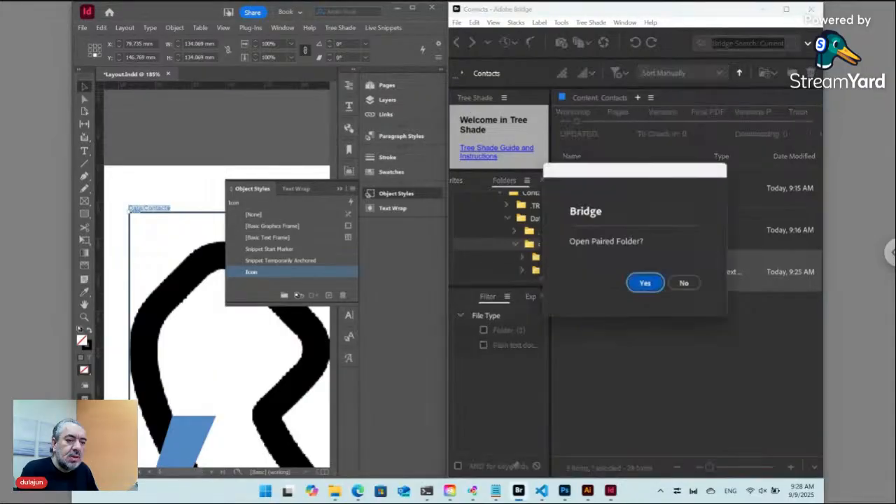
left_click_drag(630, 182, 455, 199)
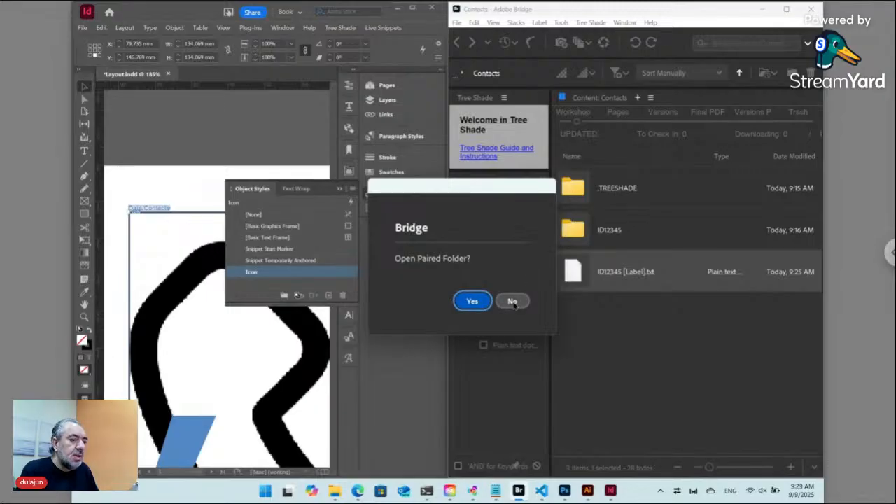
left_click(513, 302)
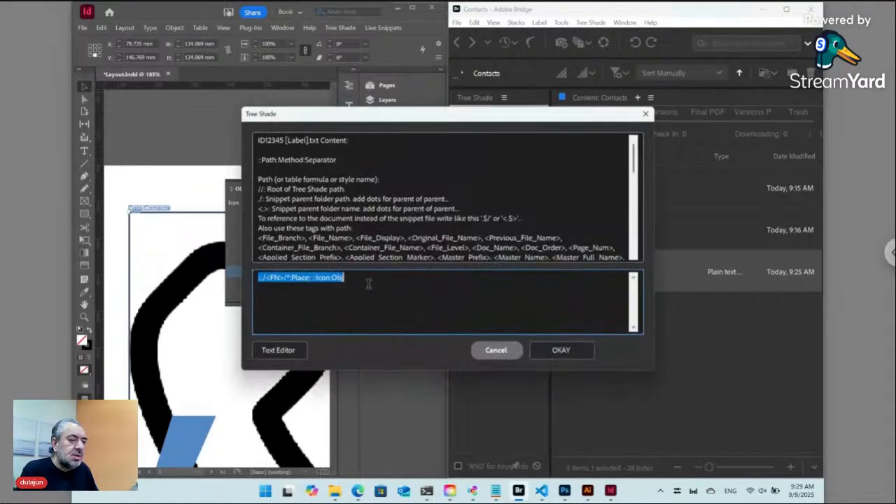
left_click(364, 278)
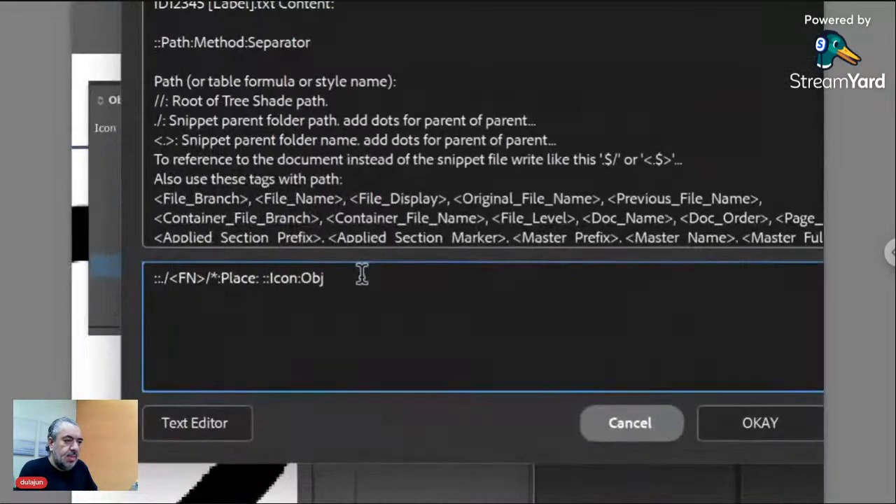
type("::")
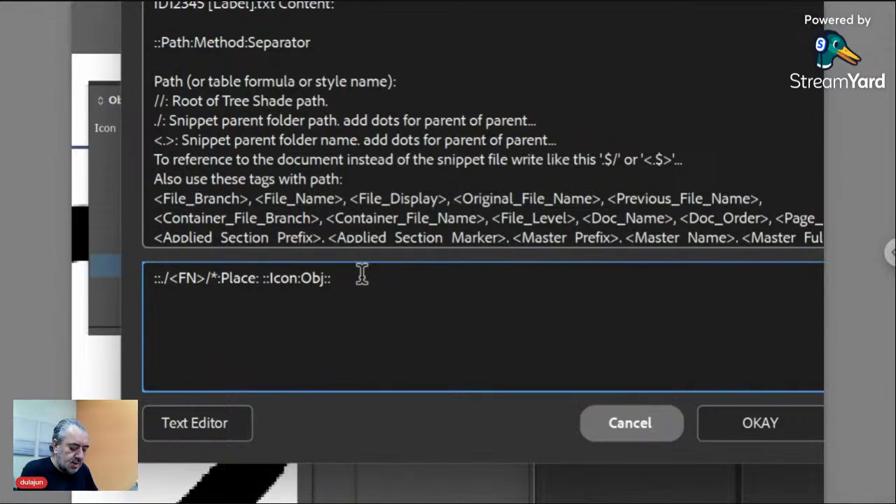
type("7")
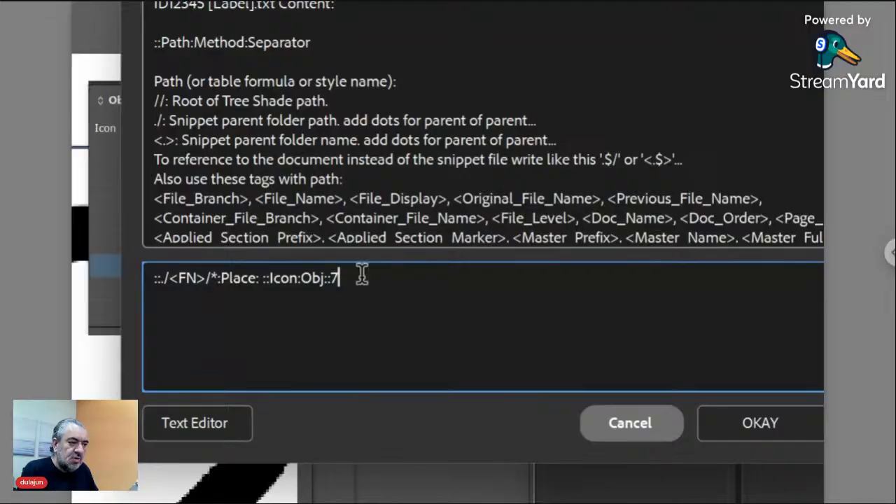
type(":")
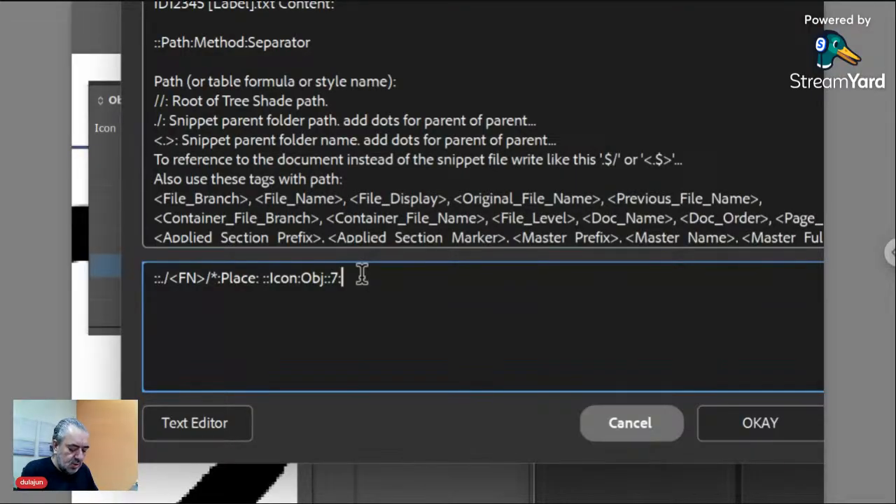
type("Wi")
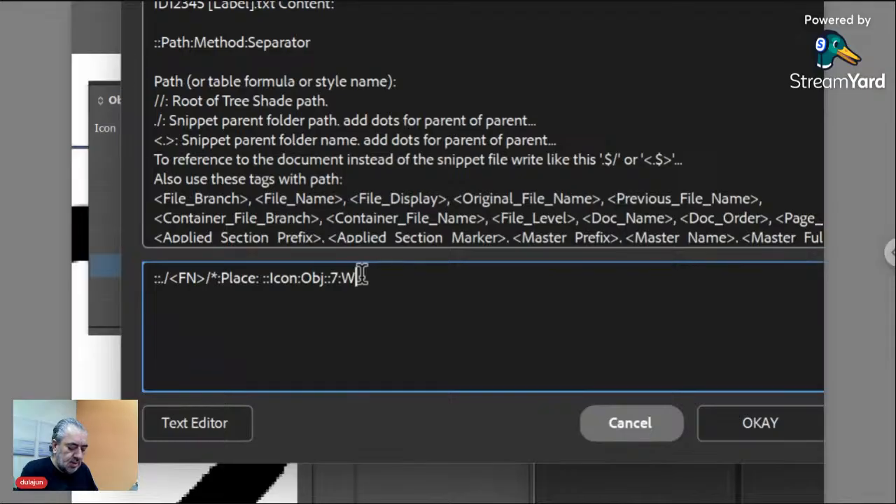
type("dth")
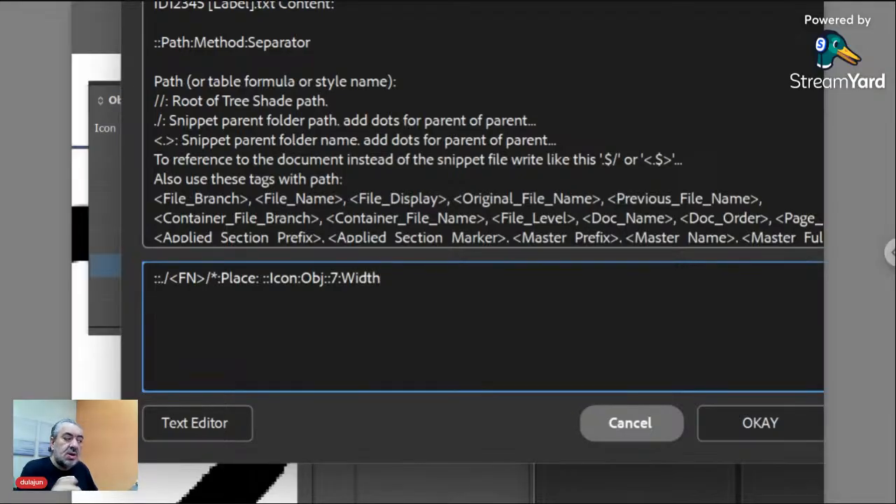
key("Left")
key("Left")
key("Left")
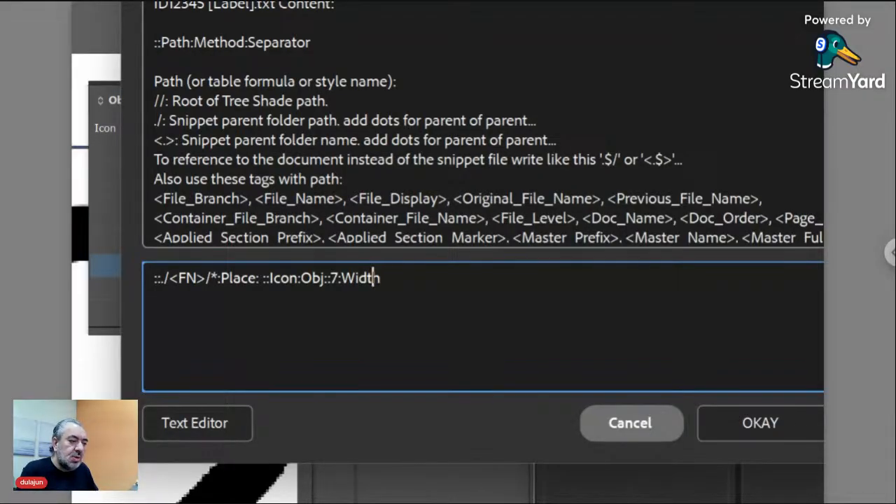
key("Left")
key("Left")
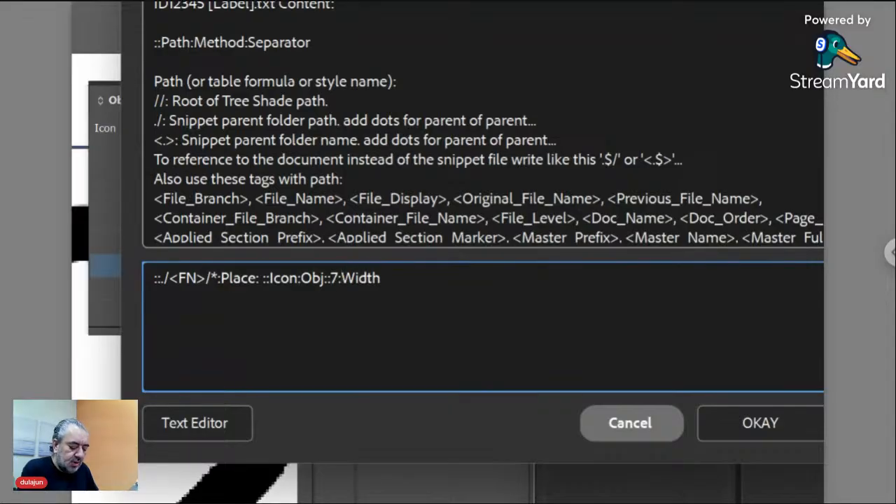
type("Relative")
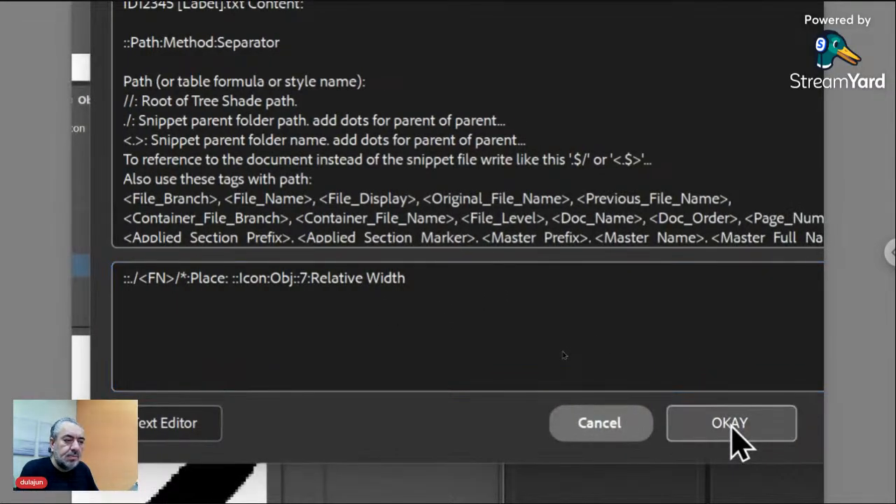
left_click(753, 426)
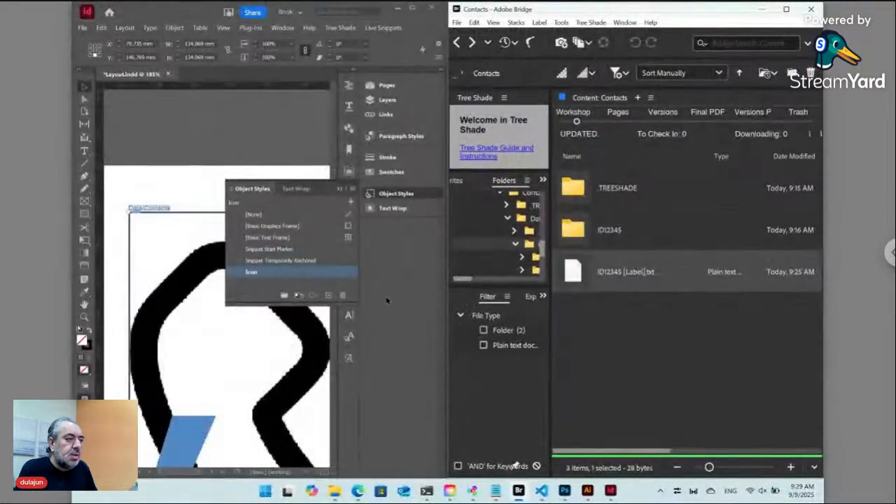
Update the selected live snippet to show the phone icon inline, then clear the selection.
left_click(391, 197)
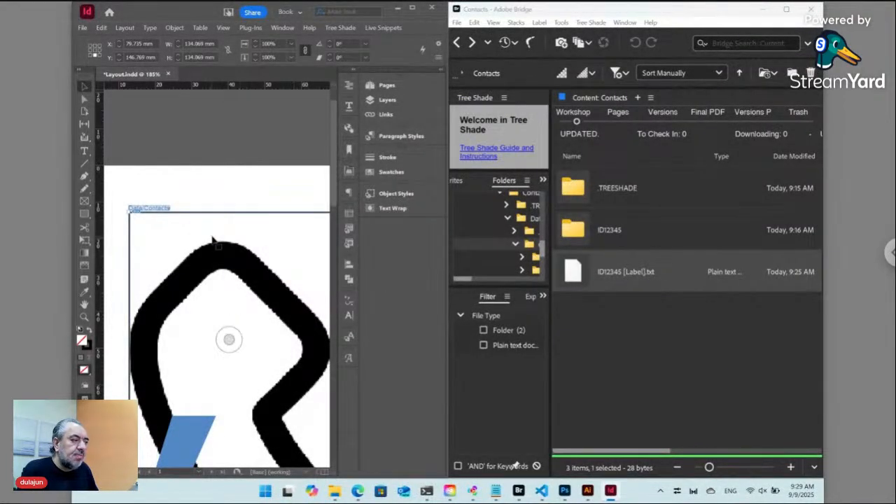
left_click(389, 30)
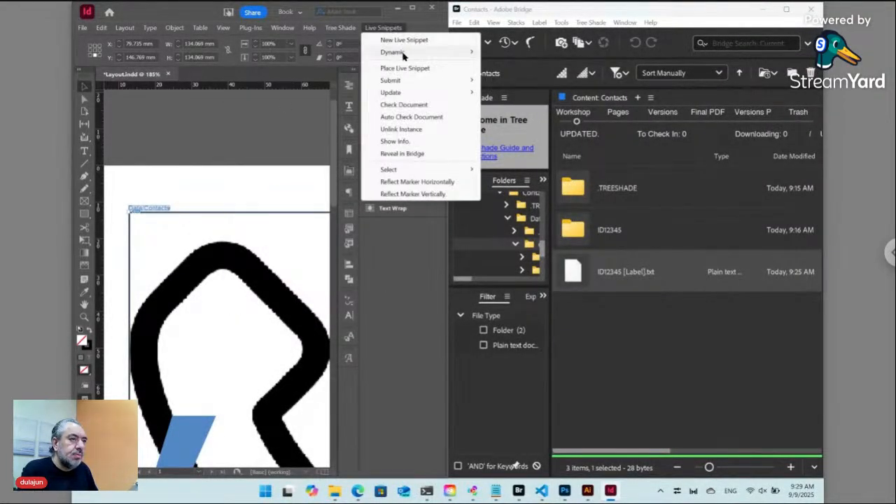
mouse_move(403, 94)
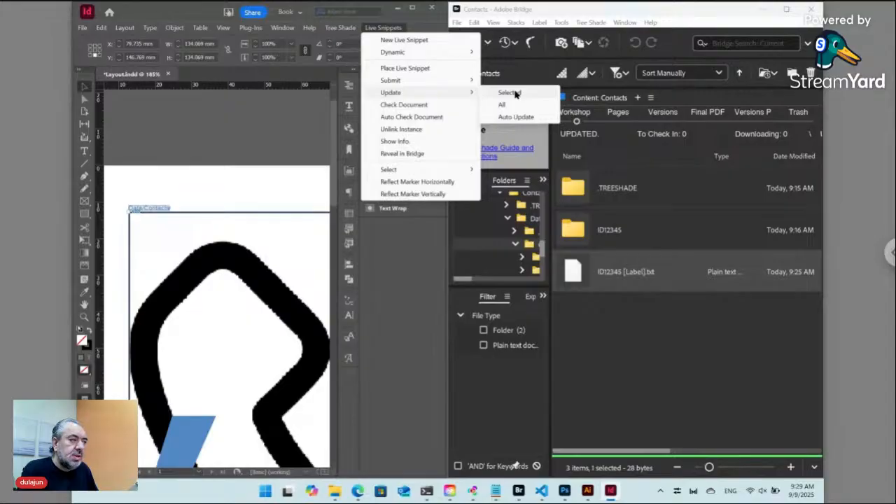
left_click(515, 94)
left_click(173, 229)
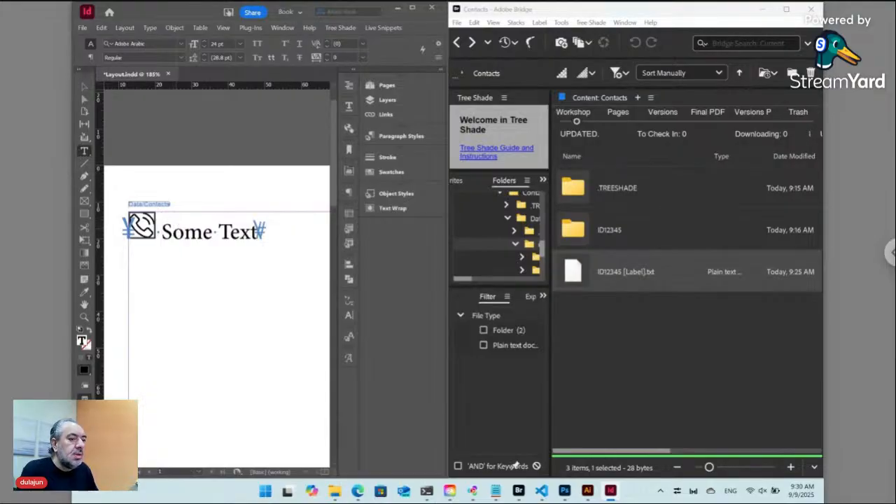
key("ctrl+shift+a")
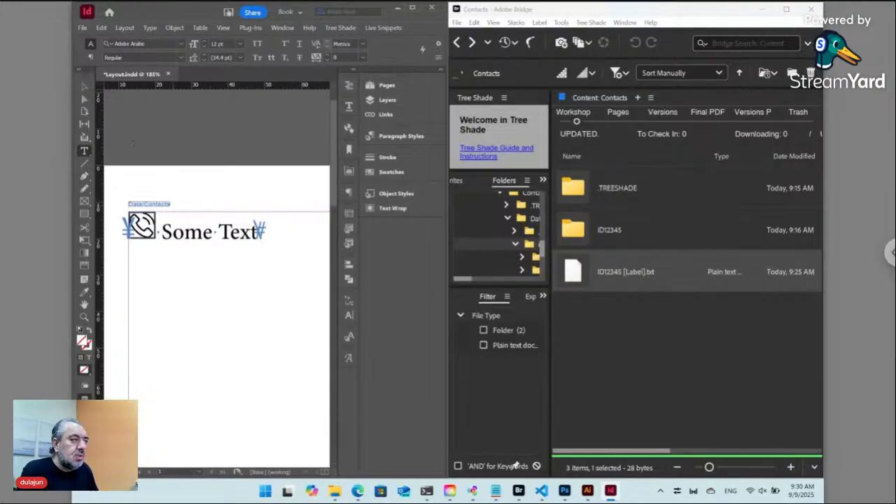
Set the phone icon frame's stroke to None and nudge it against the text.
left_click(85, 86)
left_click(148, 218)
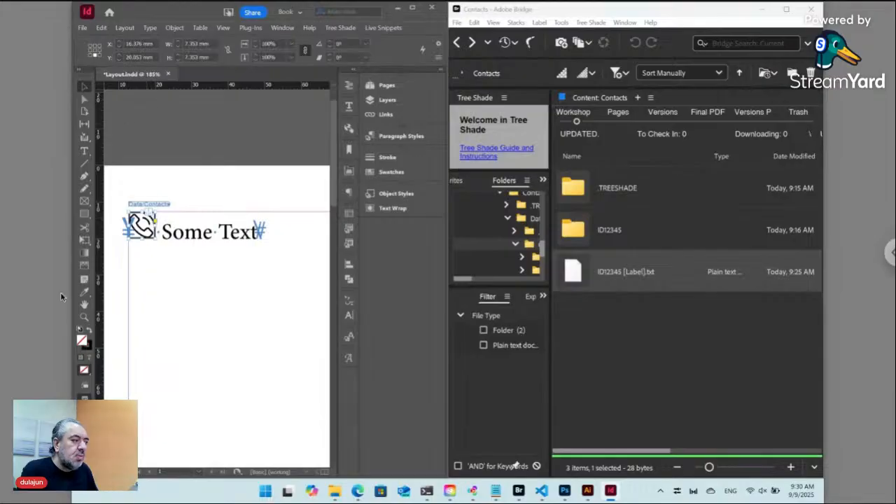
left_click(89, 347)
left_click_drag(85, 375, 112, 390)
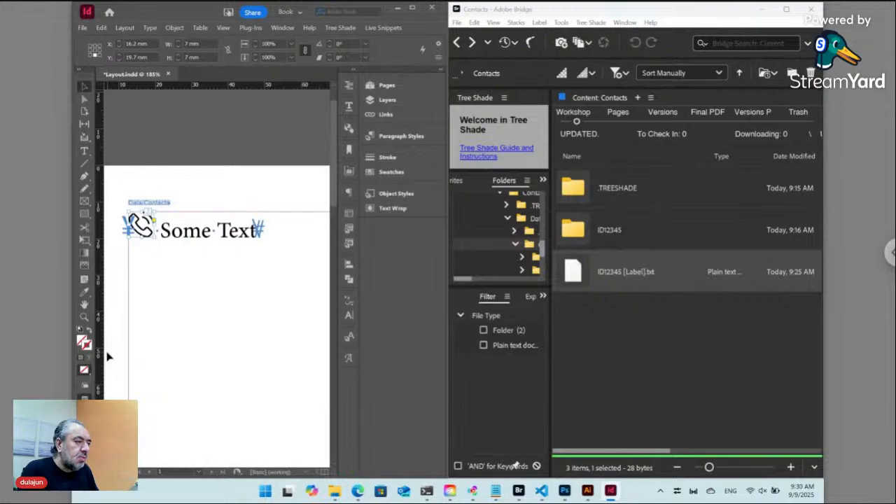
key("Down")
key("Down")
key("Down")
key("Down")
key("Down")
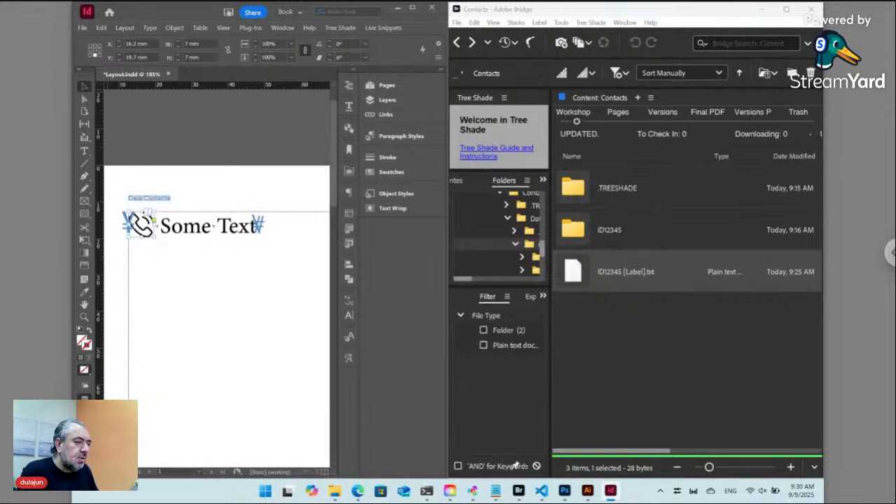
key("Up")
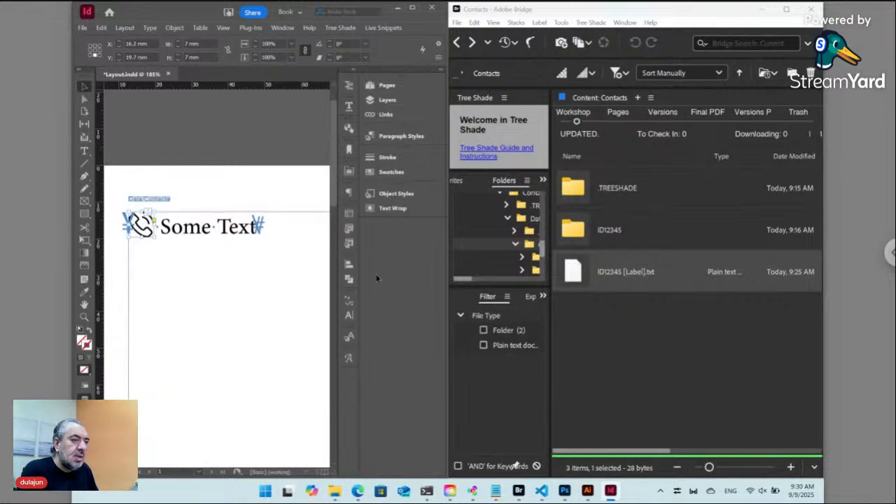
Redefine the Icon object style from the selected icon frame.
left_click(393, 193)
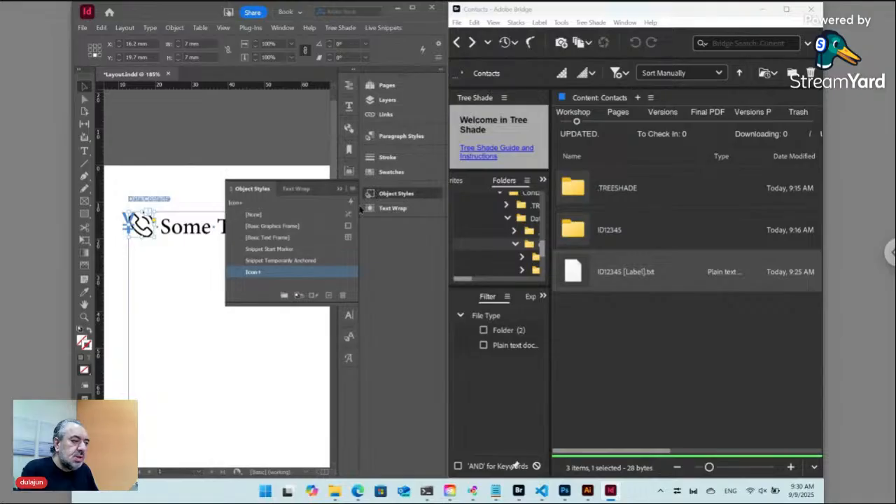
right_click(283, 278)
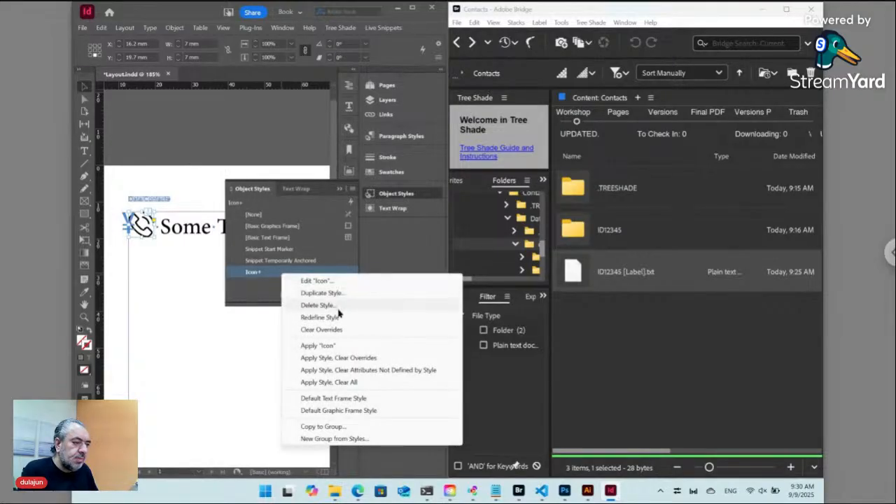
left_click(335, 318)
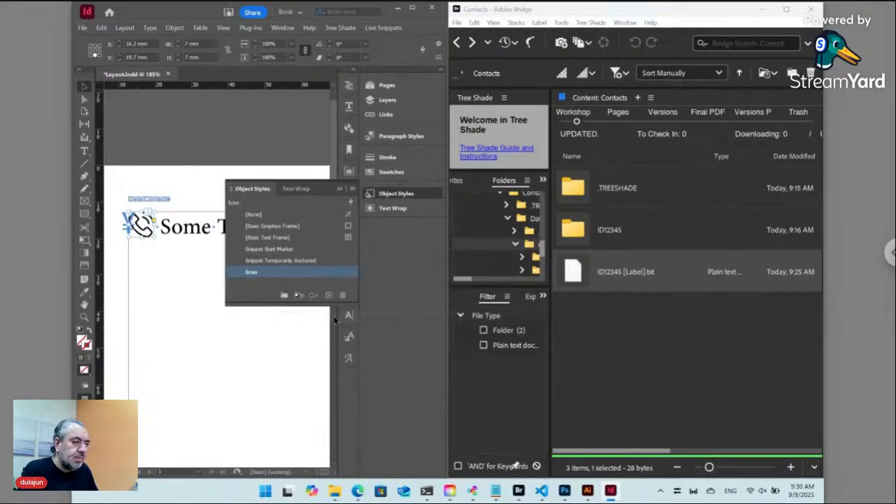
left_click(397, 194)
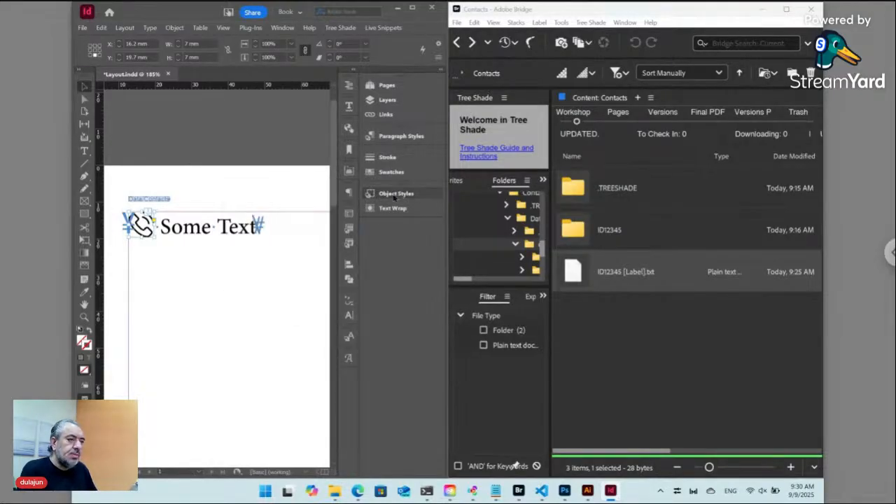
Make Some Text Adobe Arabic Bold and fit the page in the window.
double_click(210, 234)
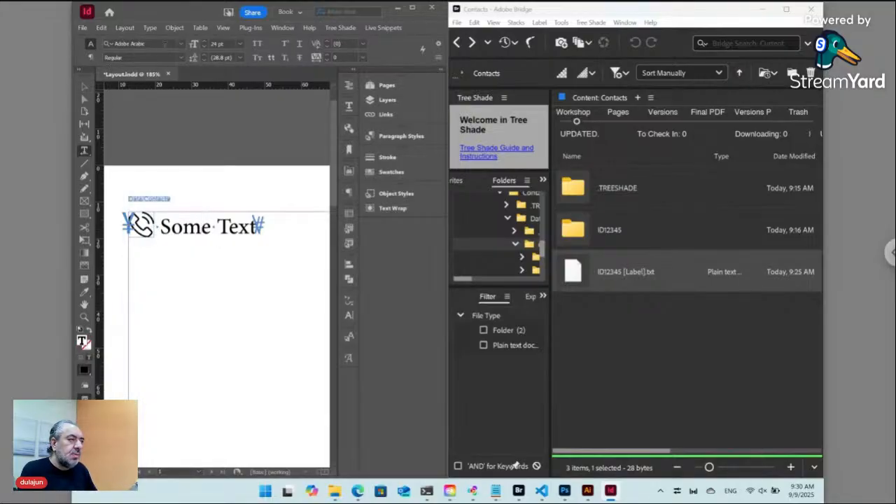
left_click(184, 59)
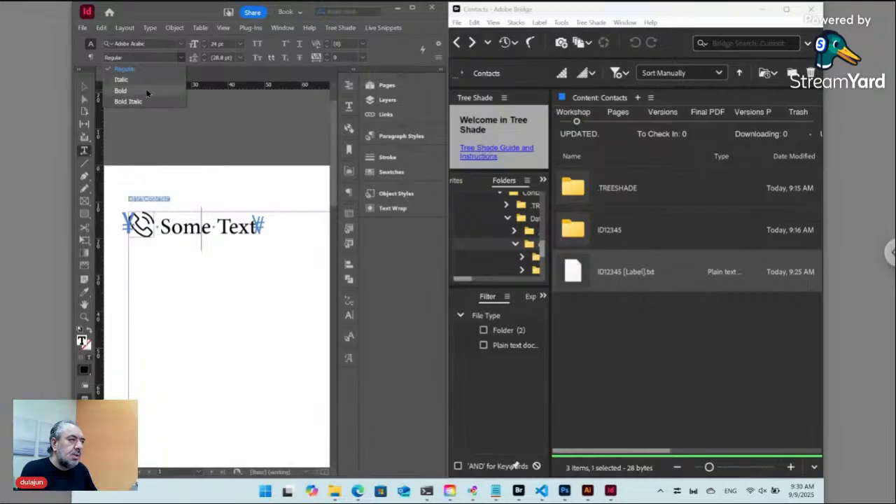
left_click(146, 89)
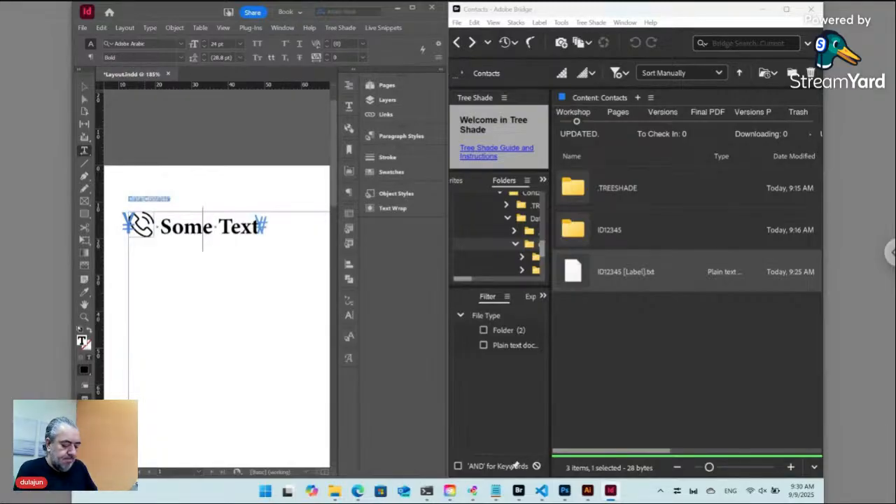
key("ctrl+0")
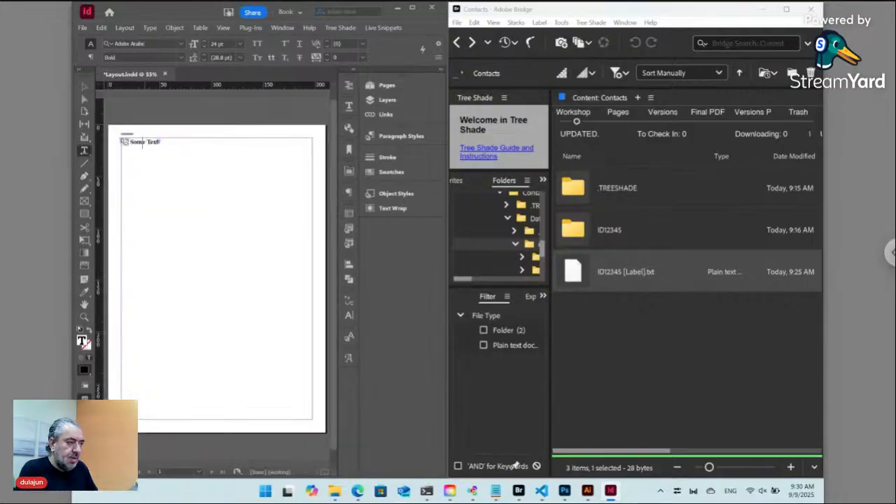
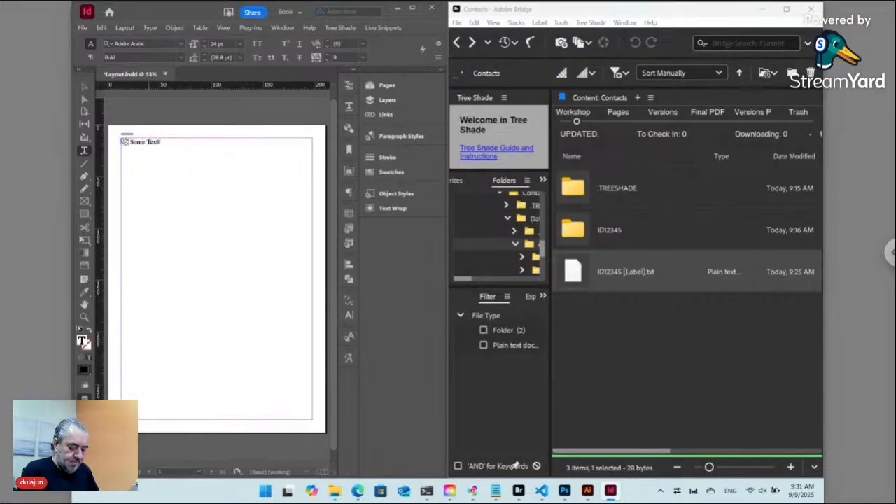
Resize the page to 86 × 54 mm in Document Setup.
key("ctrl+alt+p")
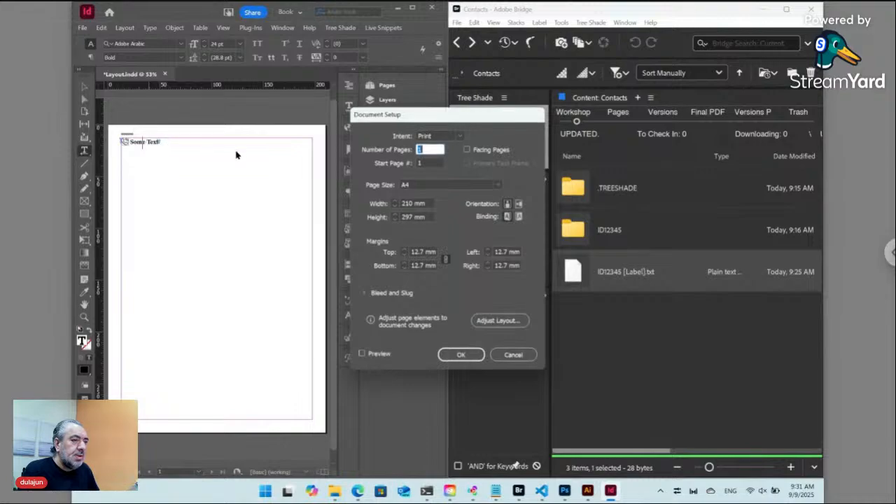
left_click(378, 203)
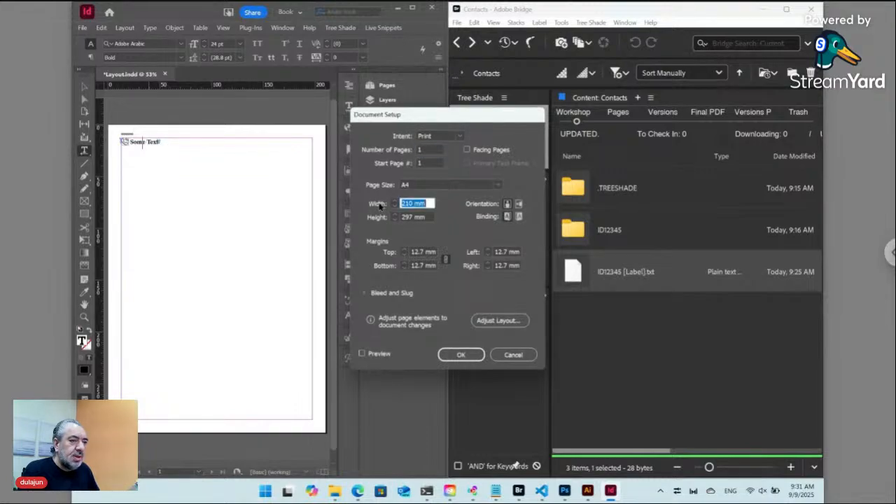
type("86")
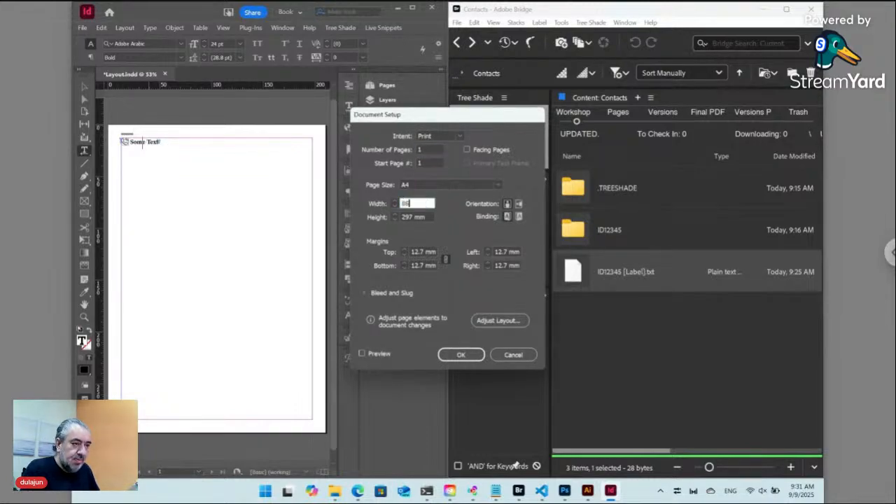
key("Tab")
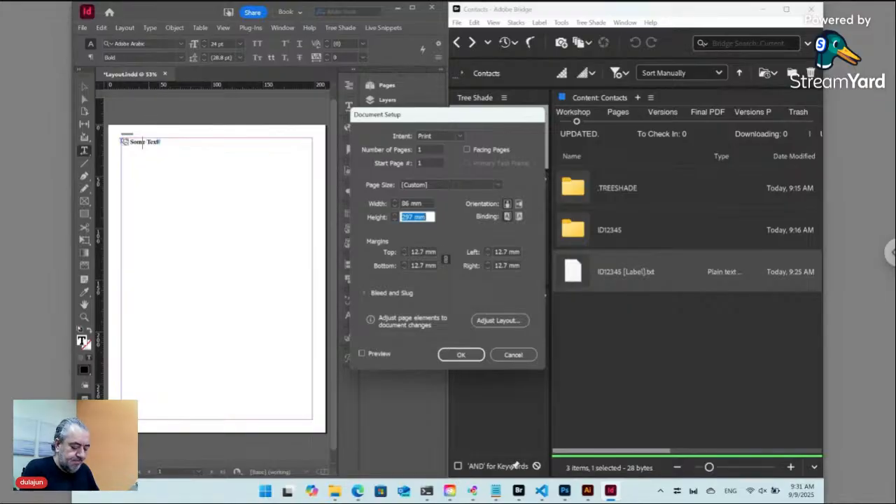
type("54")
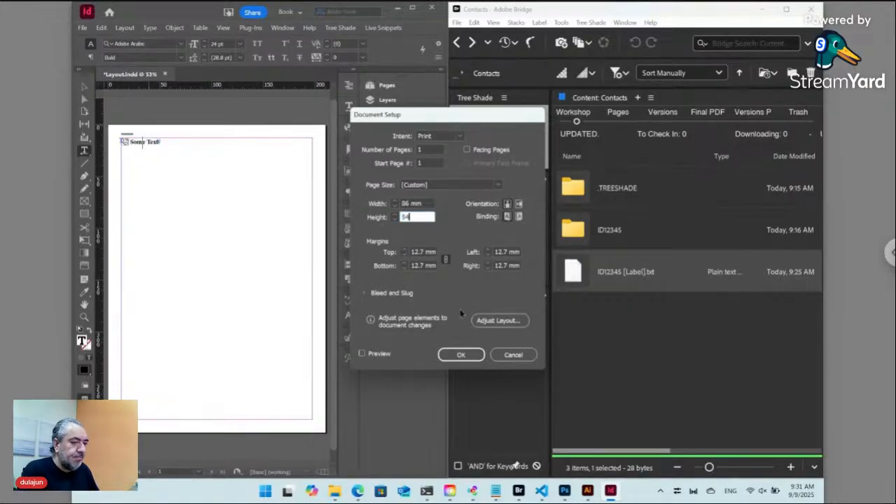
left_click(464, 355)
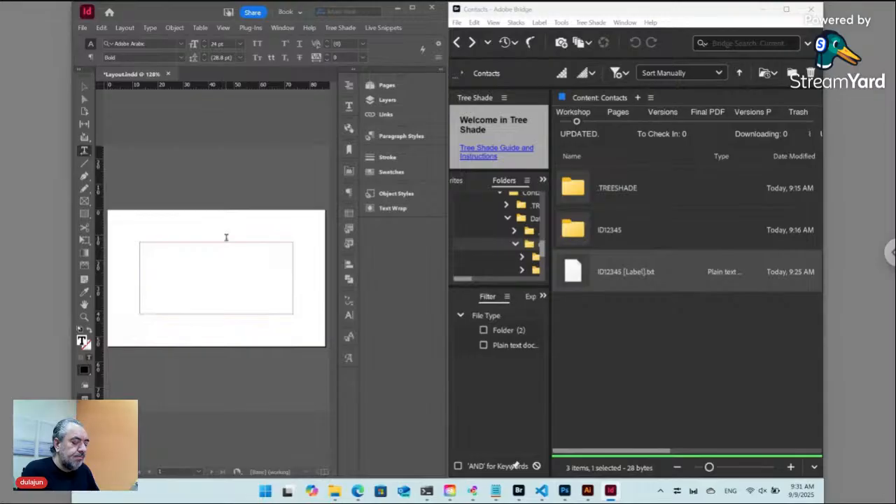
Lower the linked page margins to about 7 mm on every side.
key("ctrl+alt+p")
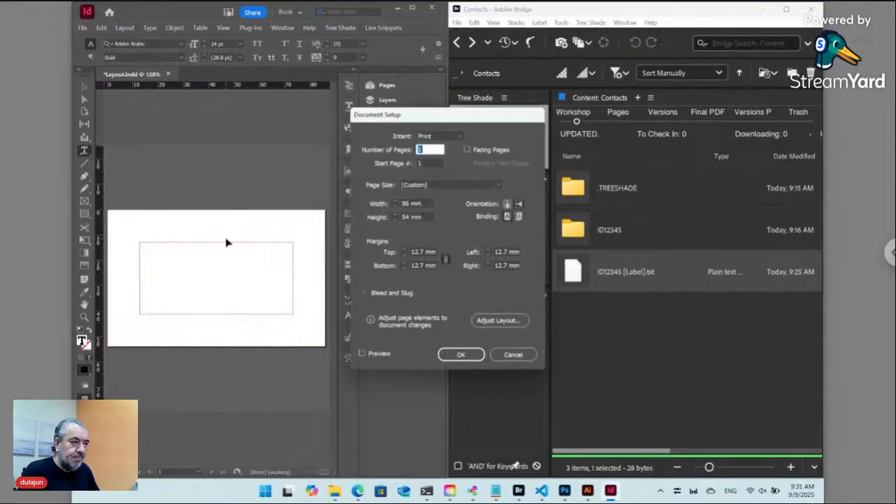
left_click(406, 257)
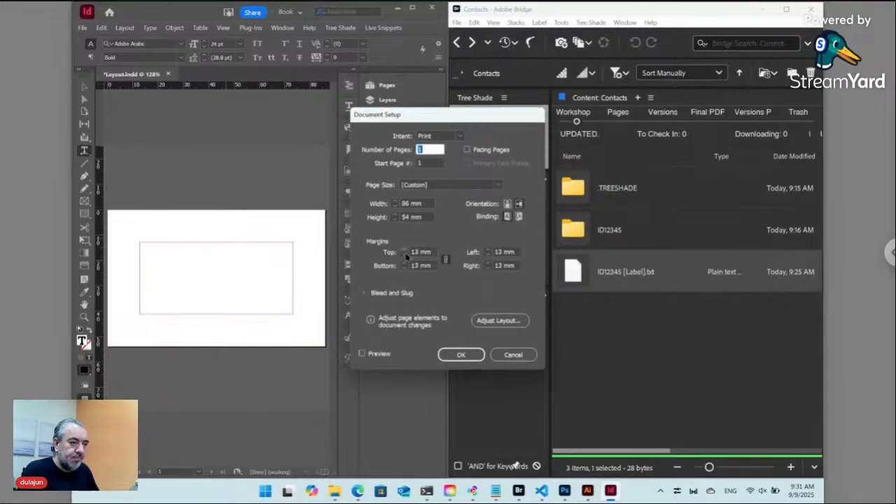
left_click(406, 256)
left_click(406, 257)
left_click(407, 257)
left_click(459, 355)
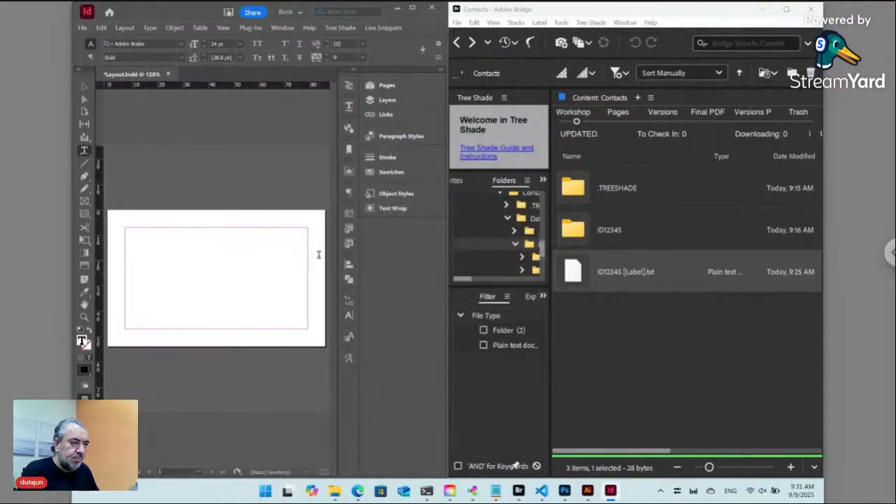
Move the pasteboard text frame onto the card and size it to 72 × 40 mm within the margins.
key("ctrl+minus")
key("ctrl+minus")
key("ctrl+minus")
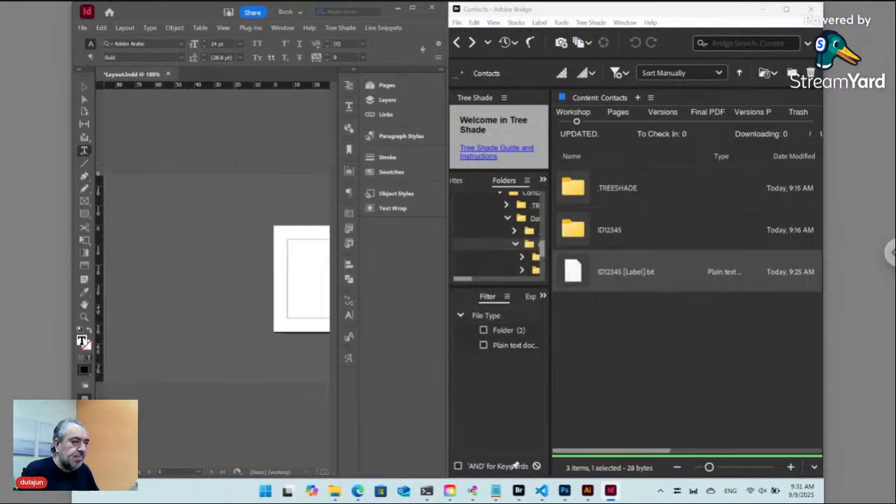
left_click_drag(157, 236, 158, 237)
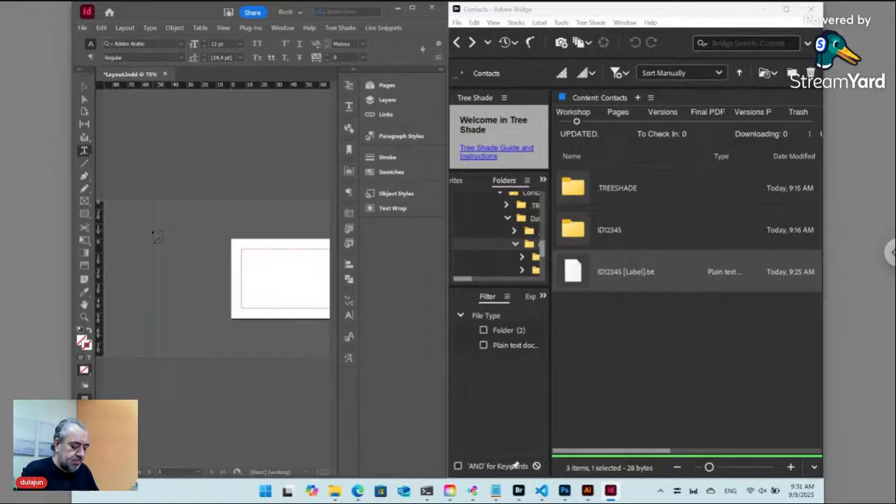
key("v")
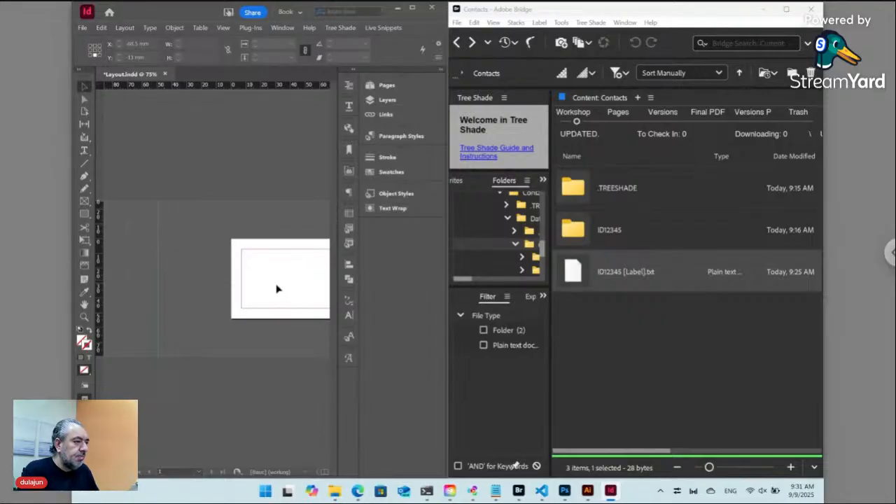
left_click(159, 263)
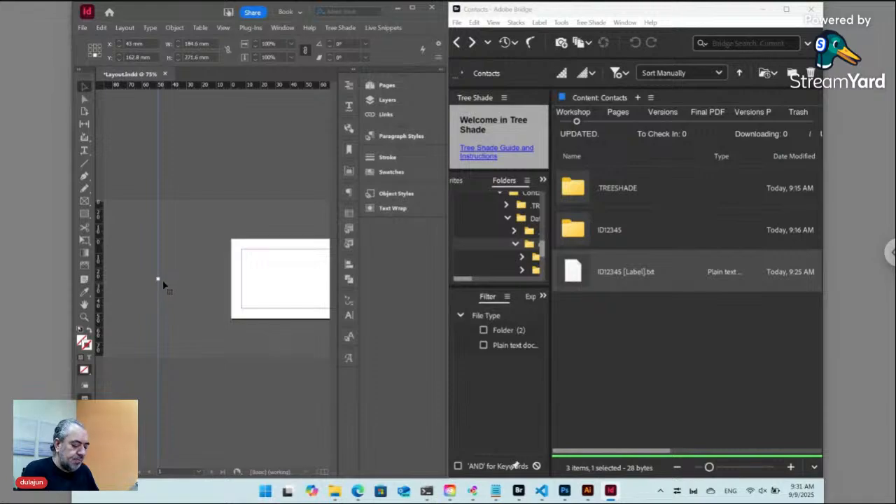
scroll(163, 284, "down", 3)
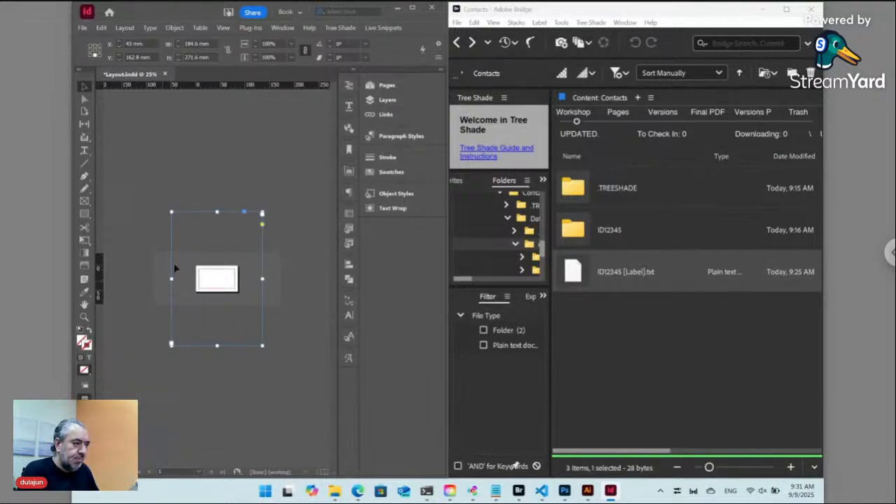
left_click_drag(198, 269, 199, 278)
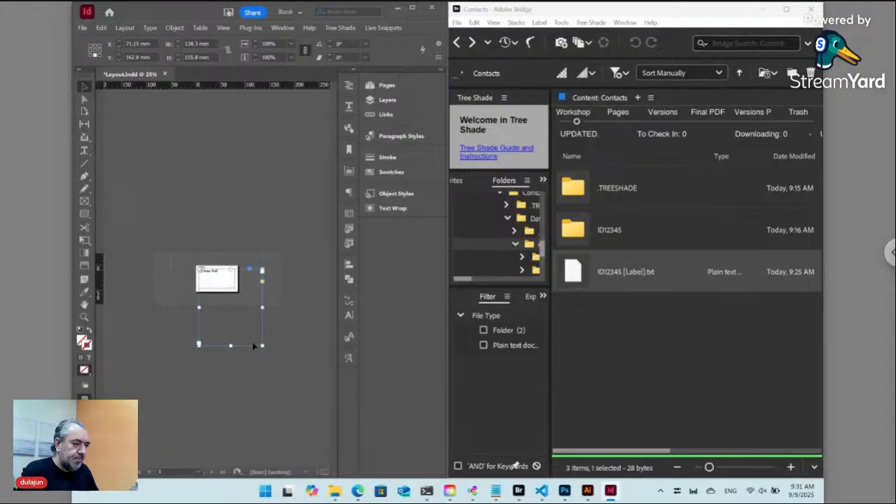
left_click_drag(262, 346, 235, 288)
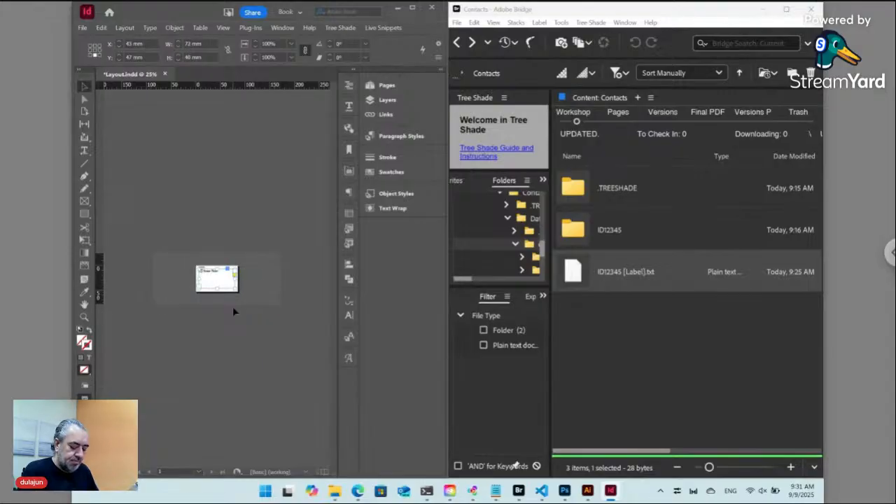
key("ctrl+0")
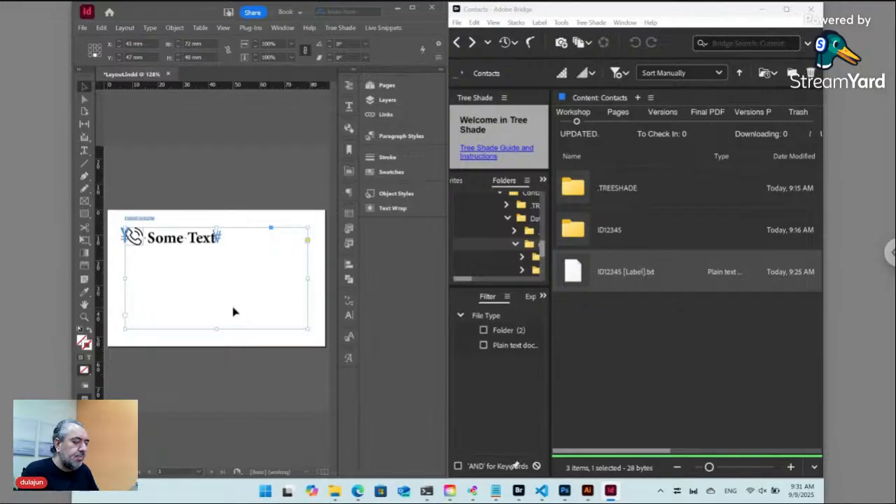
Set the Some Text content to 12 pt, then deselect the frame.
double_click(181, 241)
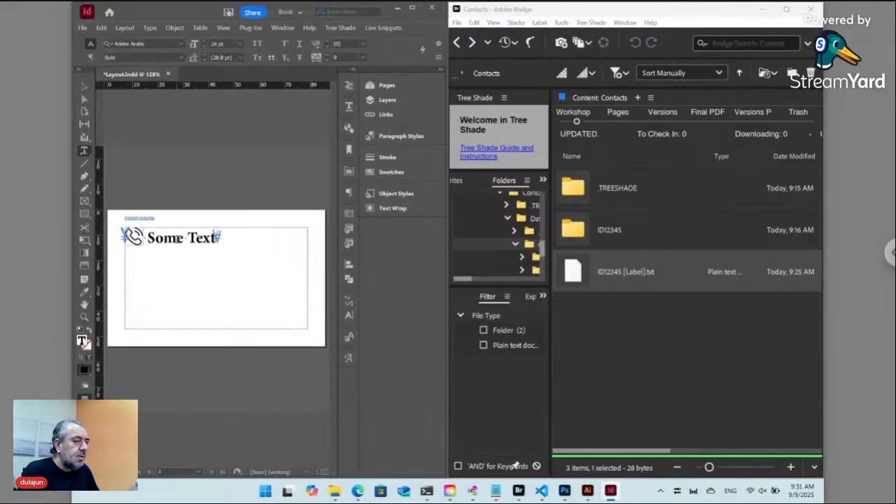
left_click(239, 44)
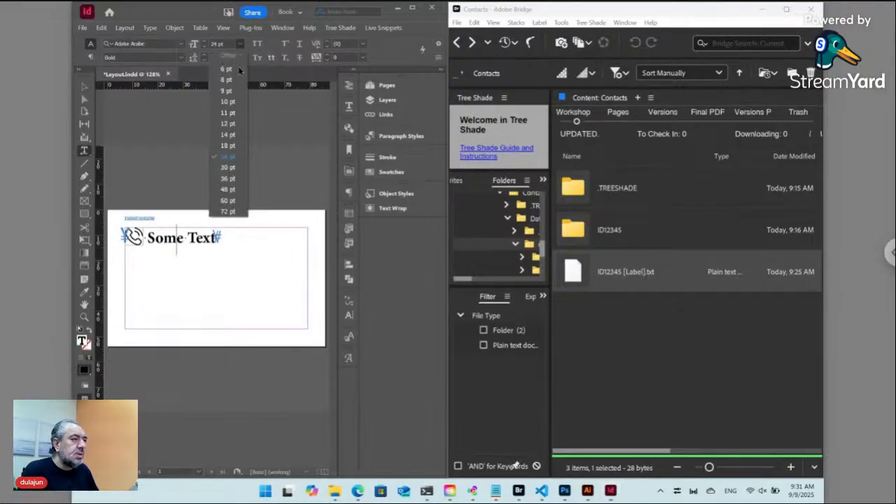
left_click(227, 126)
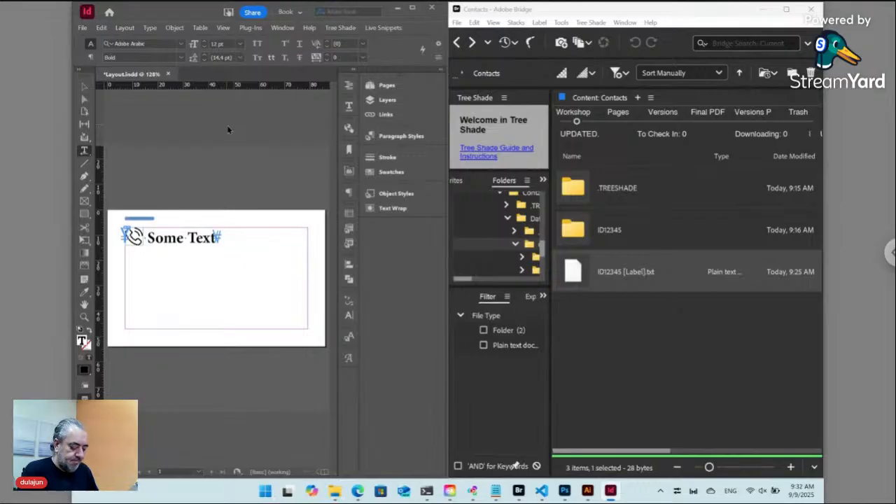
key("ctrl+z")
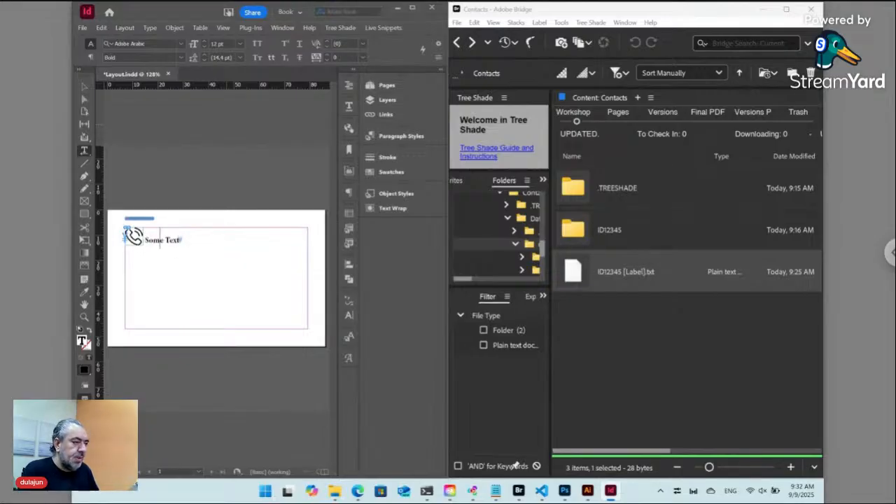
left_click(153, 103)
left_click(84, 86)
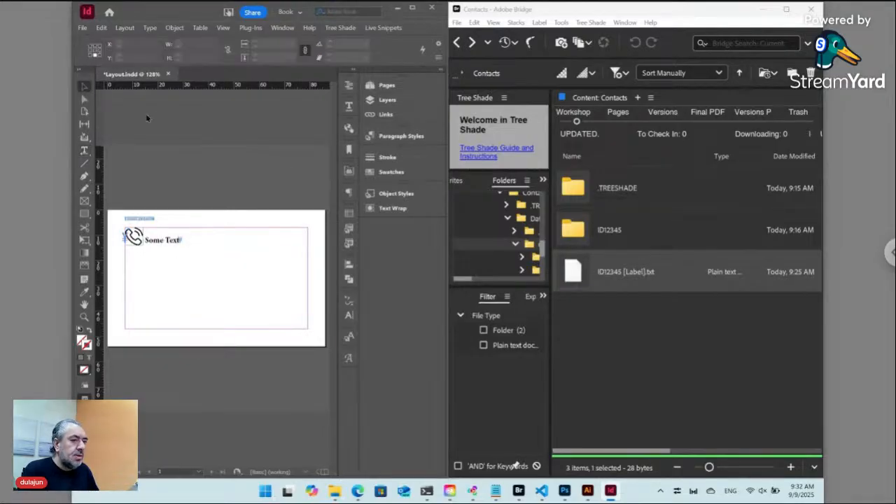
double_click(577, 277)
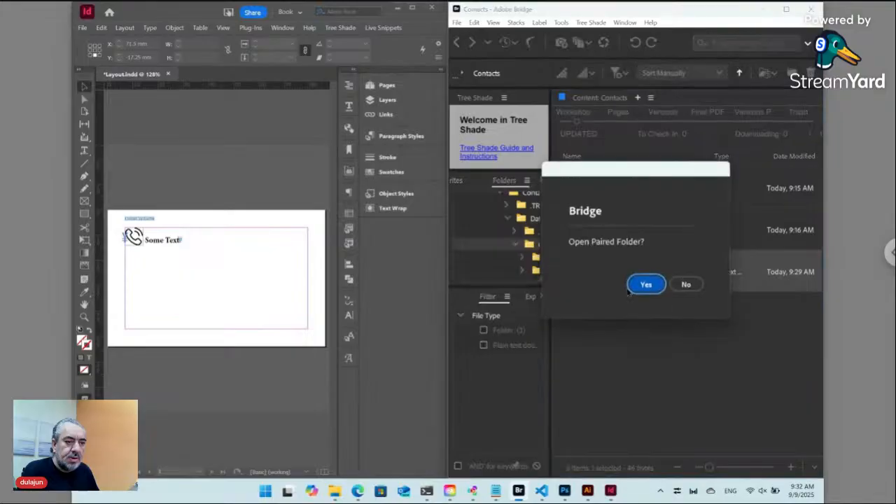
Decline the paired folder and change the label's Relative Width value from 7 to 4.
left_click(684, 285)
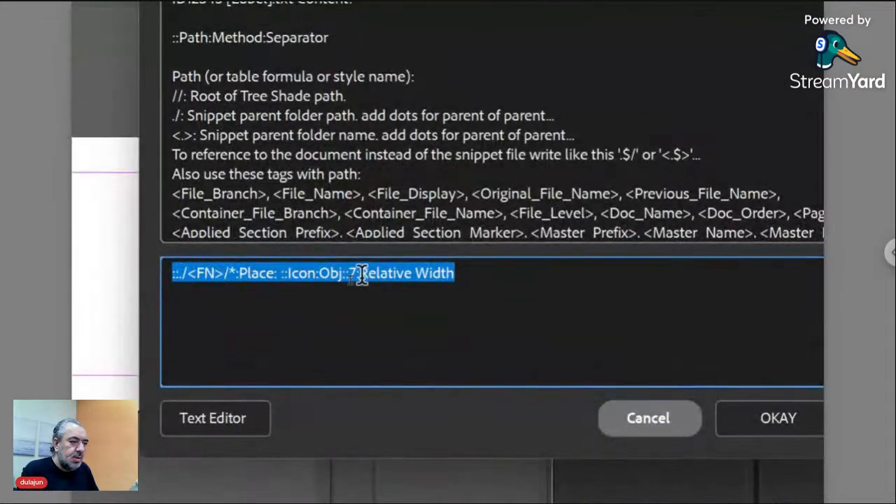
left_click(357, 274)
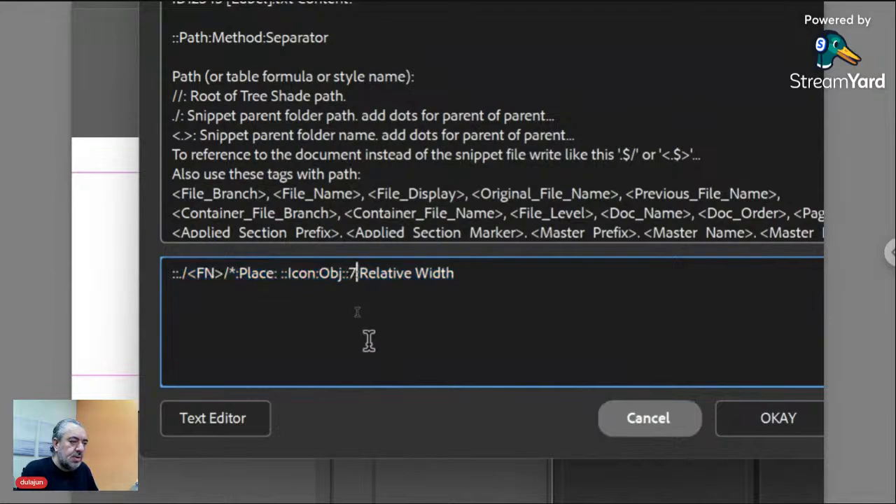
key("shift+Left")
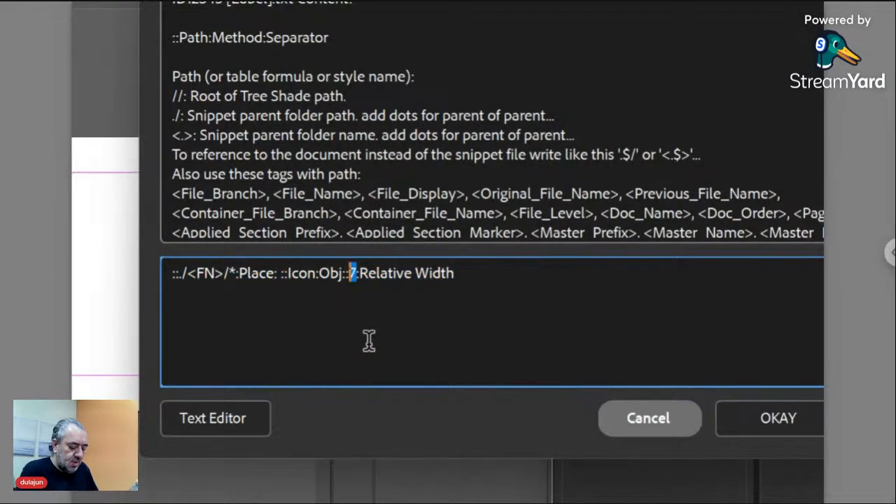
type("4")
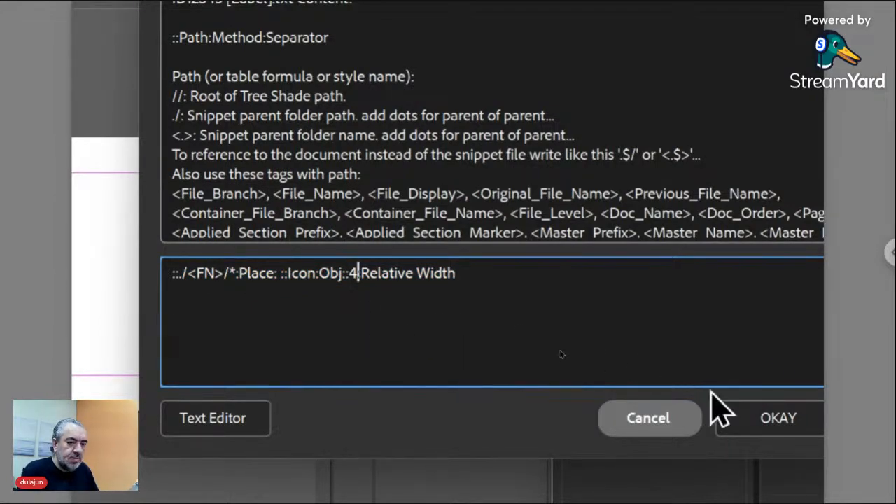
left_click(731, 427)
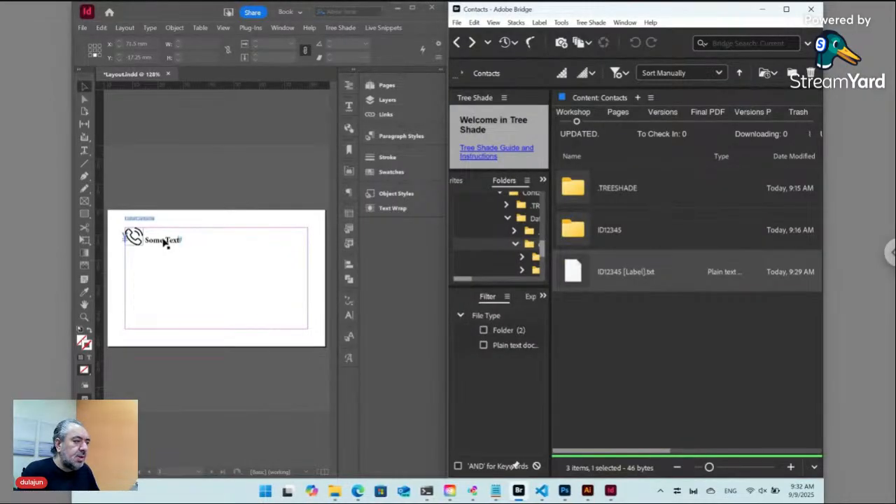
Update the Some Text frame's live snippet from its source.
left_click(165, 243)
double_click(165, 243)
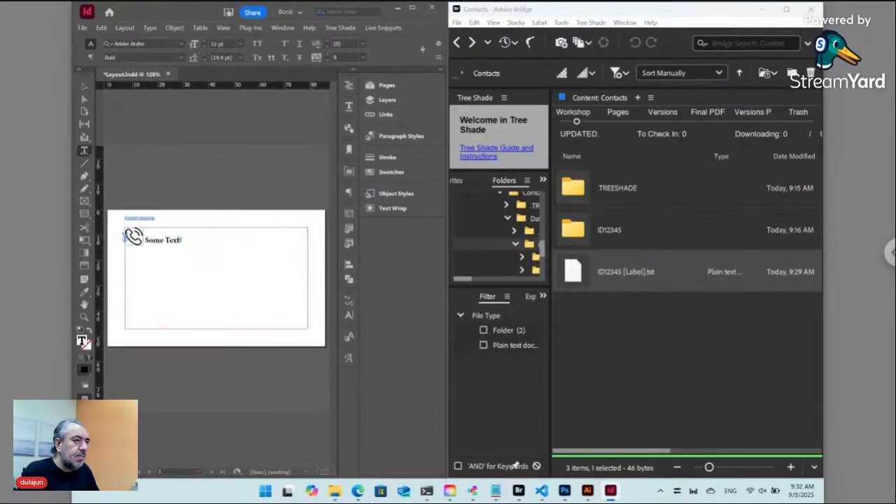
left_click(384, 27)
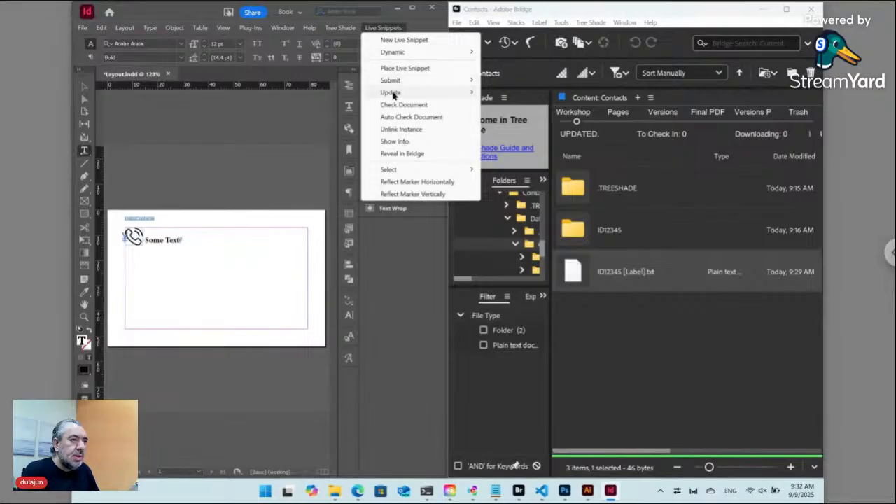
mouse_move(393, 94)
left_click(511, 92)
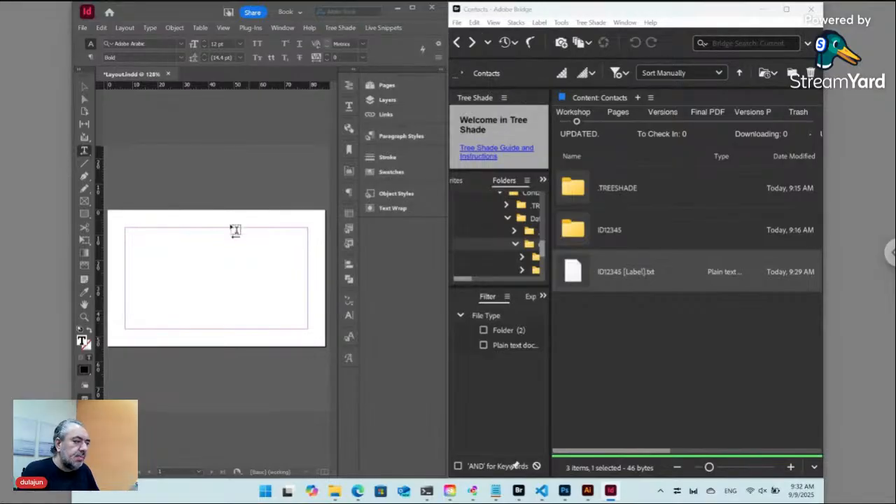
Select the now-empty text frame and reopen ID12345 [Label].txt in Bridge.
left_click(84, 86)
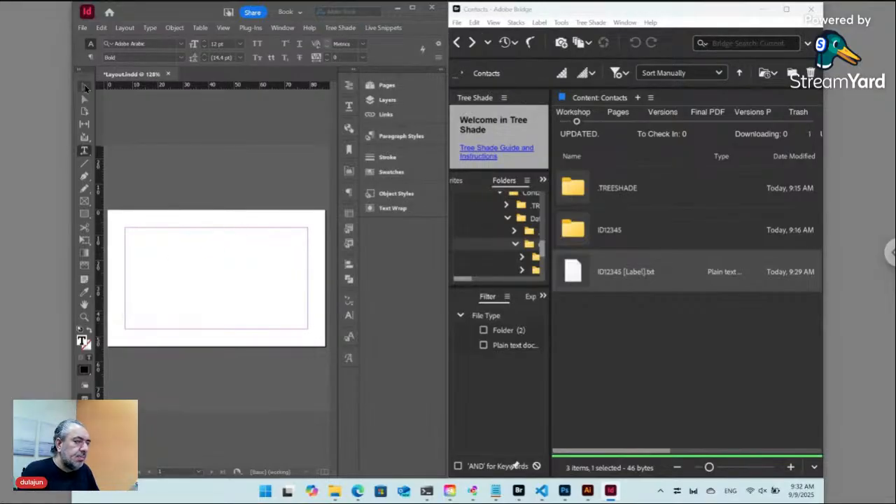
left_click(180, 314)
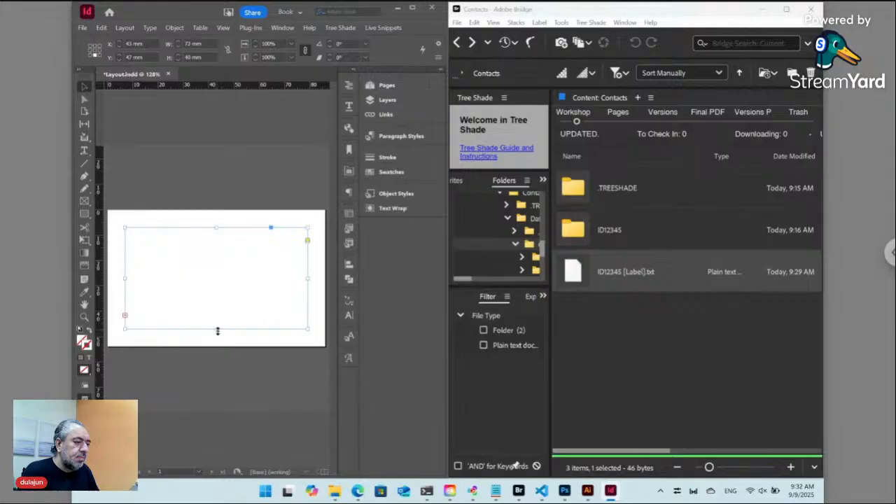
left_click_drag(217, 330, 217, 401)
key("ctrl+z")
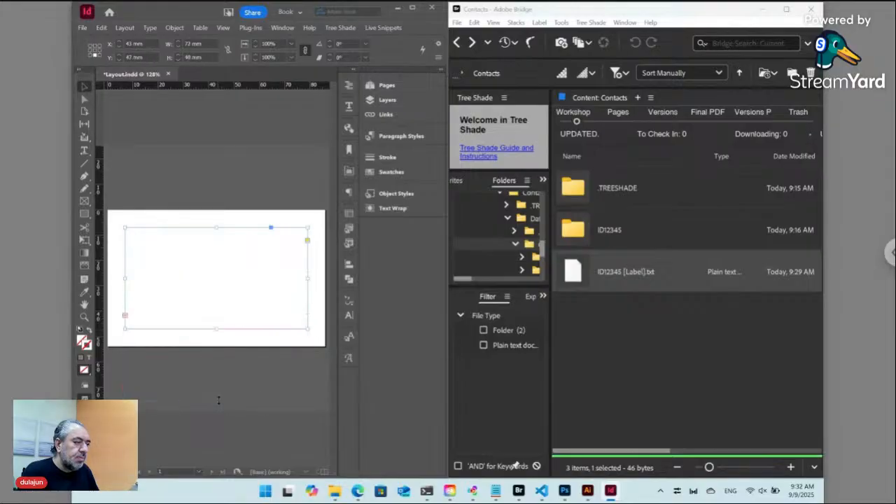
double_click(575, 272)
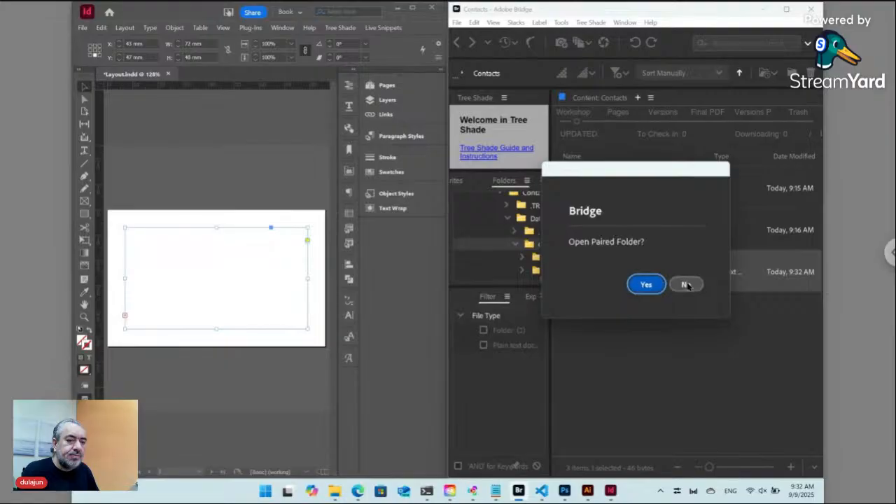
Decline the paired folder and move ::4:Relative Width before ::Icon:Obj in the label path.
left_click(686, 284)
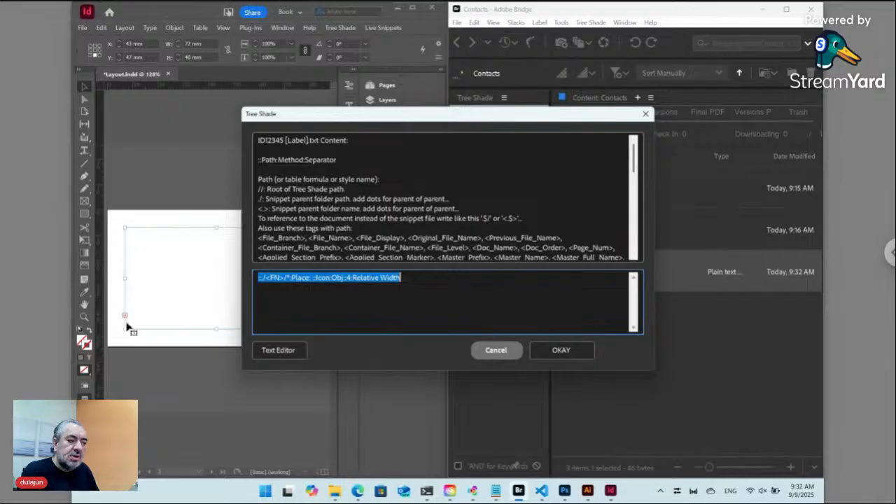
left_click(379, 279)
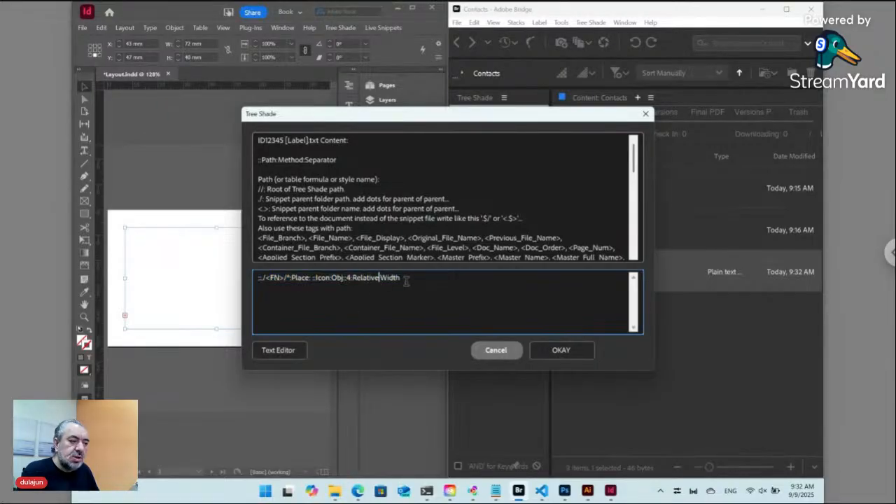
left_click_drag(406, 280, 349, 280)
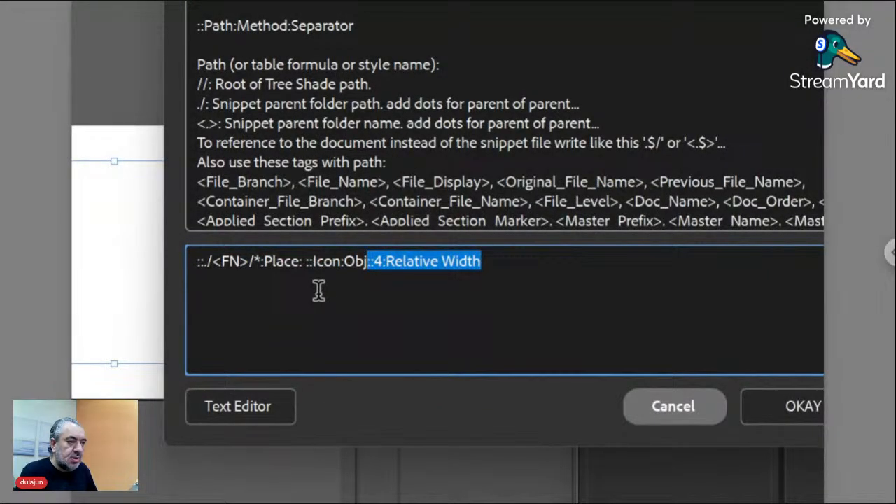
key("BackSpace")
key("Left")
key("Left")
key("Left")
key("Left")
key("Left")
key("Left")
key("Left")
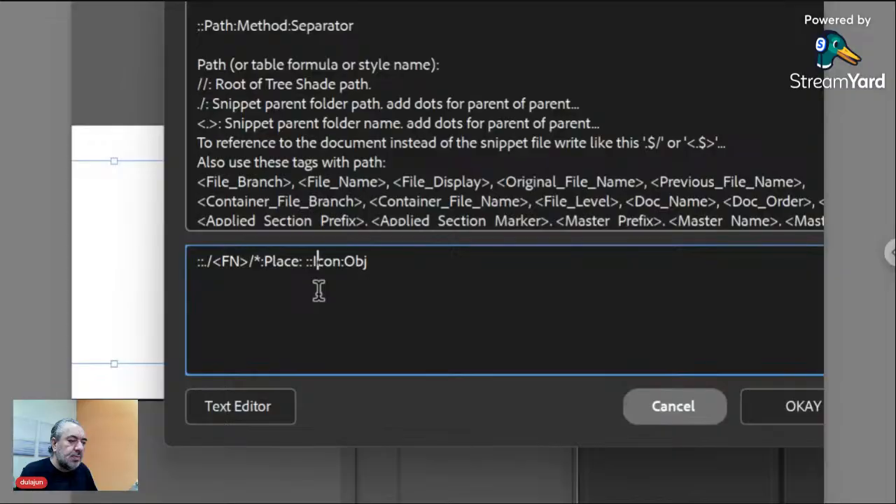
key("Left")
key("Left")
key("Left")
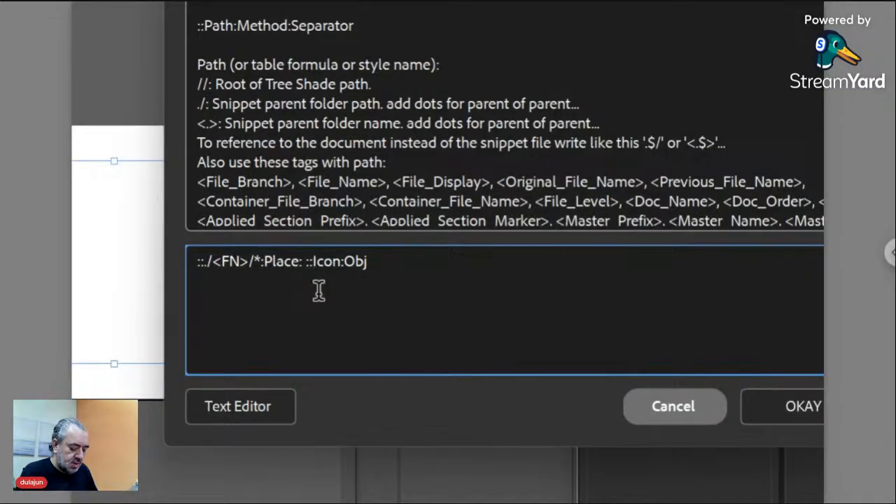
type("::4:Relative Width")
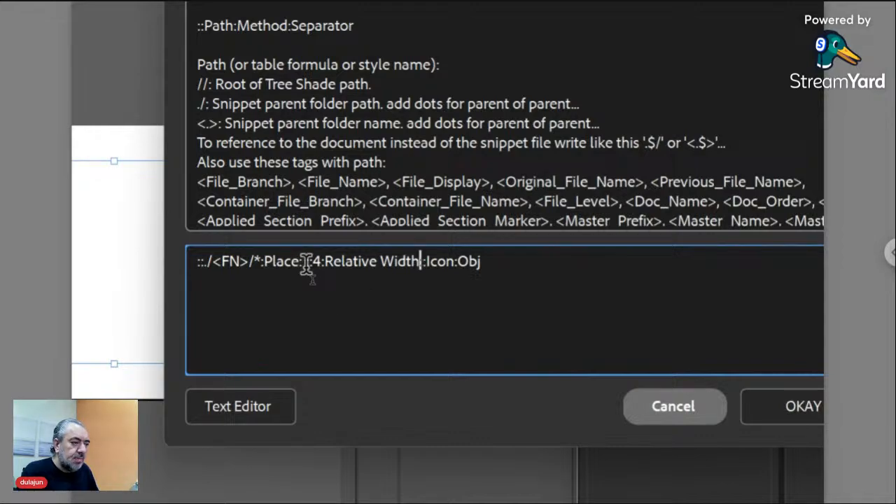
Add :- separators and line breaks so each path part sits on its own line.
left_click(306, 264)
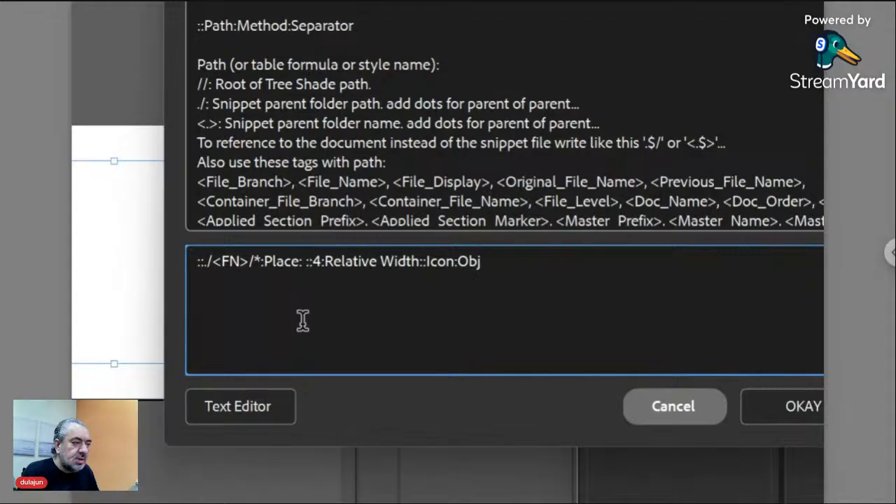
type(":")
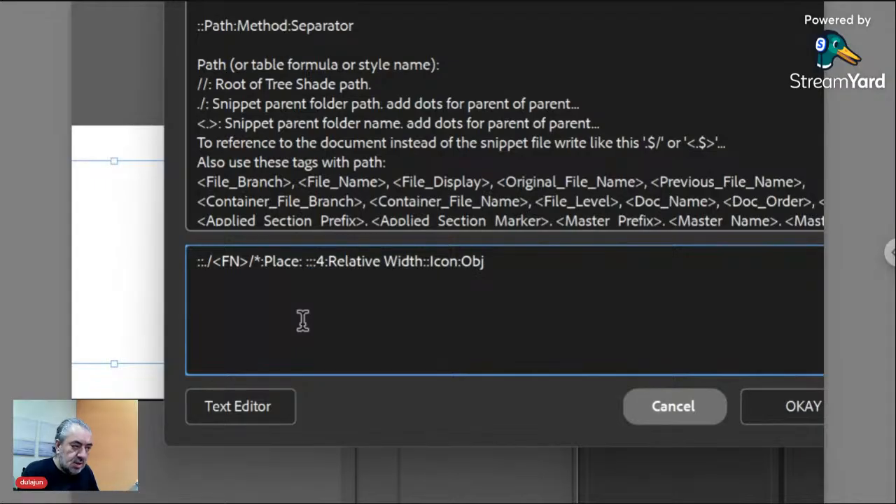
key("Delete")
type("-")
key("Return")
type(":")
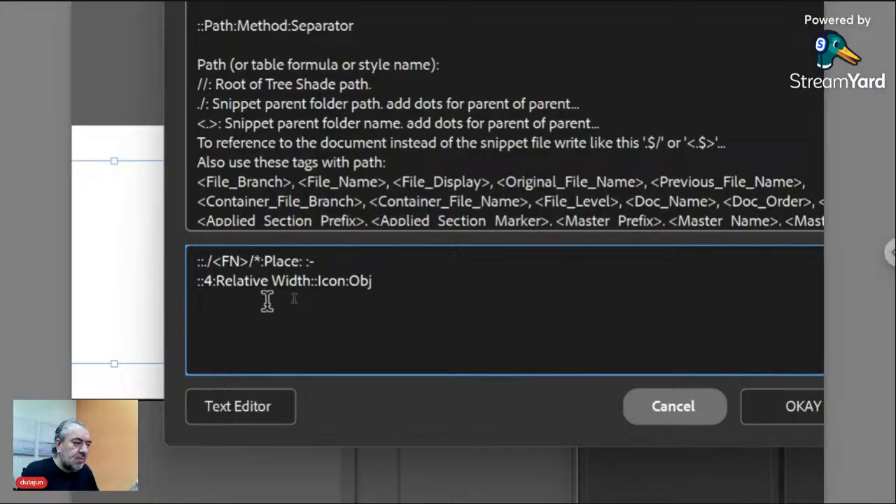
left_click(309, 283)
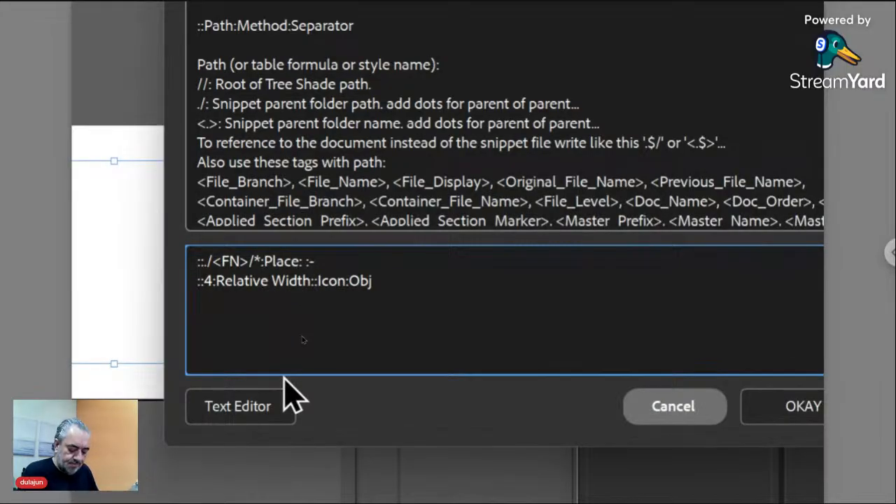
type(":-")
key("Return")
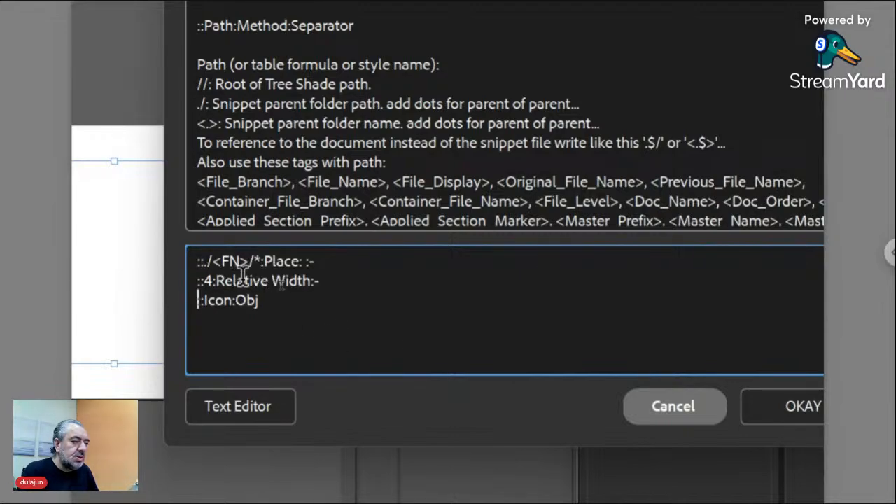
Review the Place, 4:Relative Width and Icon:Obj lines and save the label with OKAY.
left_click(357, 264)
left_click_drag(358, 264, 179, 262)
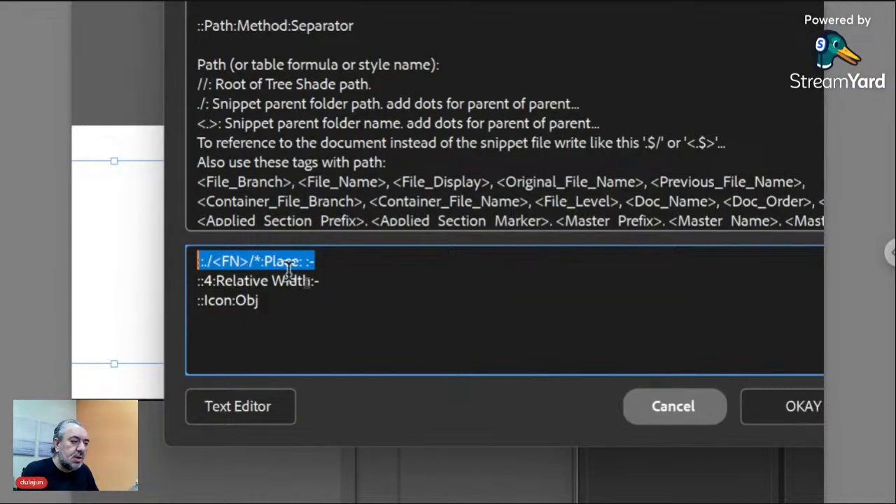
left_click_drag(324, 280, 175, 281)
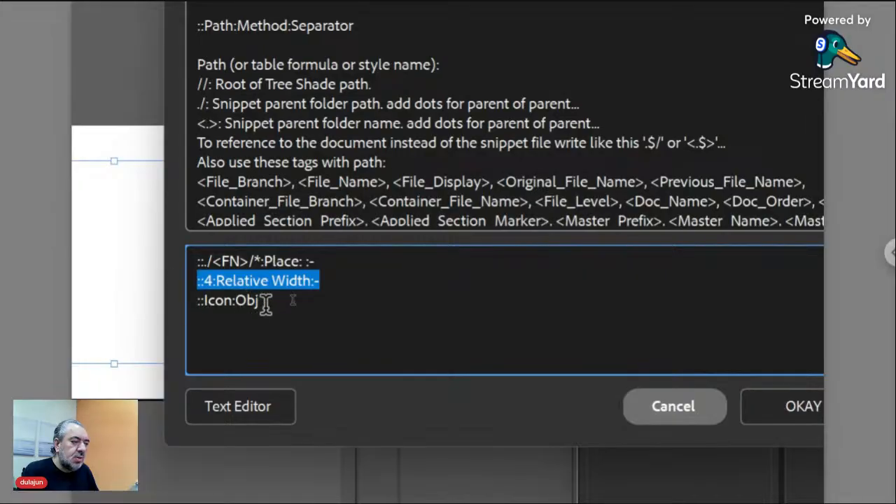
left_click_drag(266, 302, 193, 304)
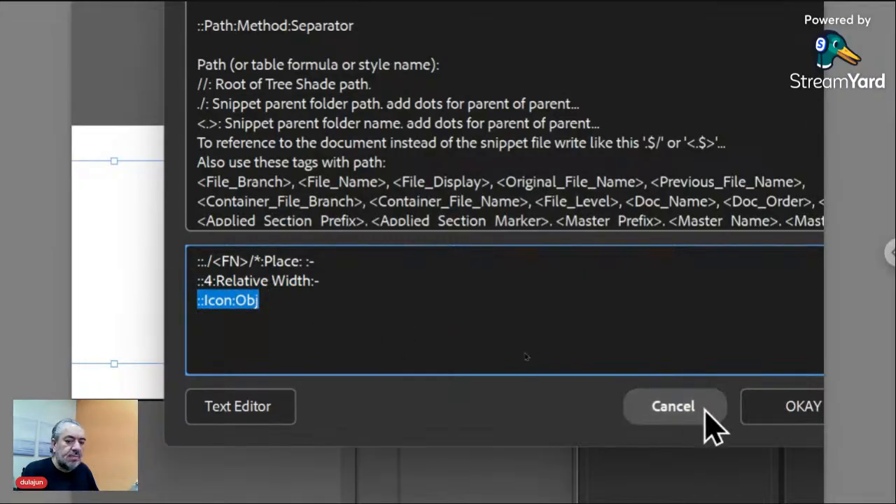
left_click(741, 426)
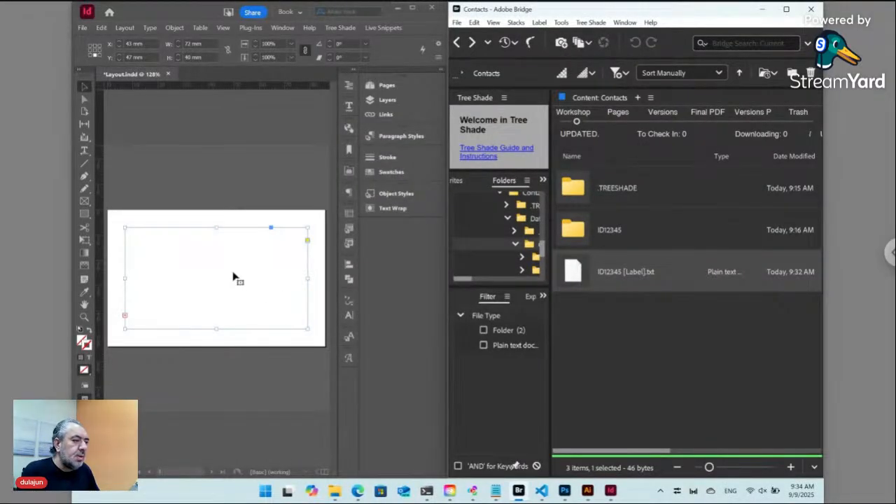
Update all live snippets so the icon and Some Text reappear in the frame.
left_click(387, 28)
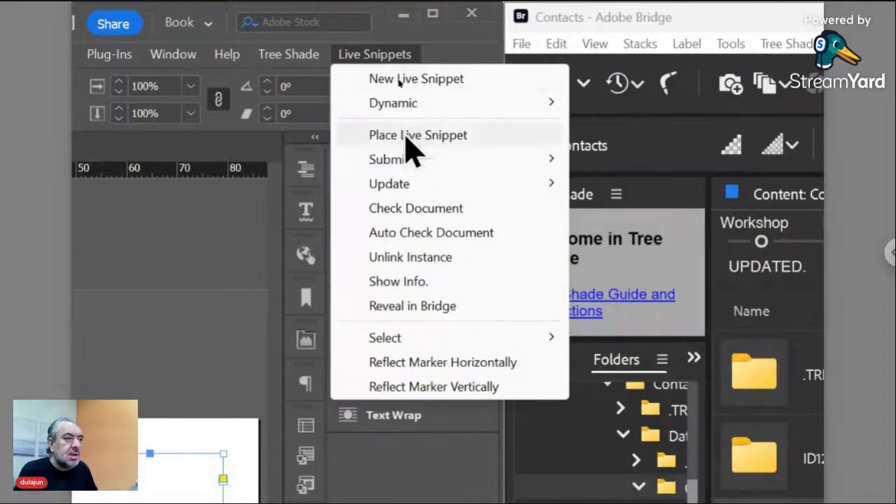
mouse_move(395, 93)
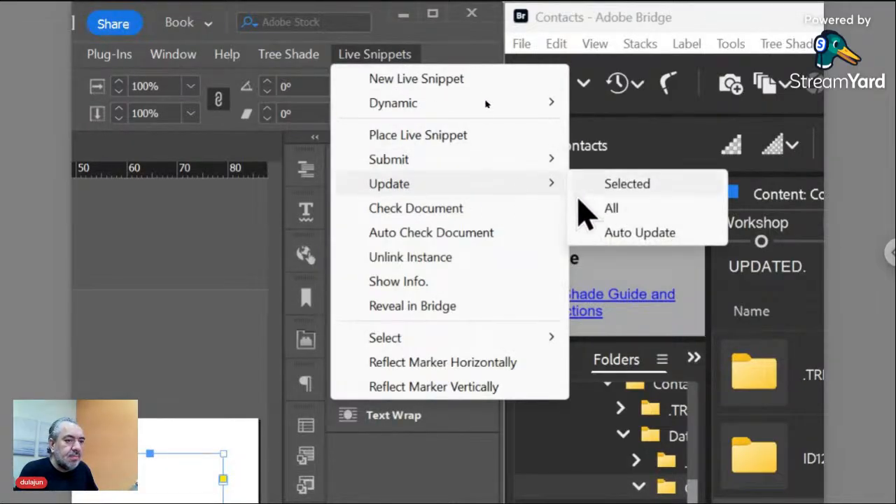
left_click(588, 218)
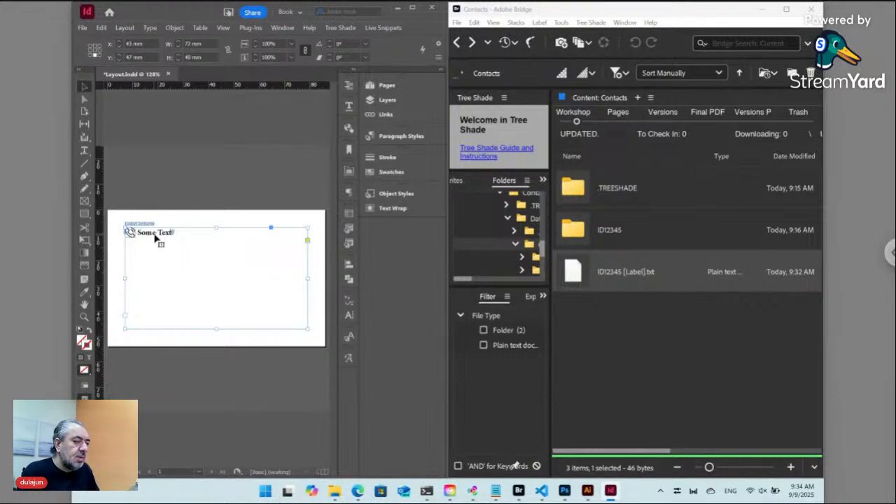
Resize the frame to start near the card centre and confirm the document check-in.
left_click_drag(125, 228, 200, 279)
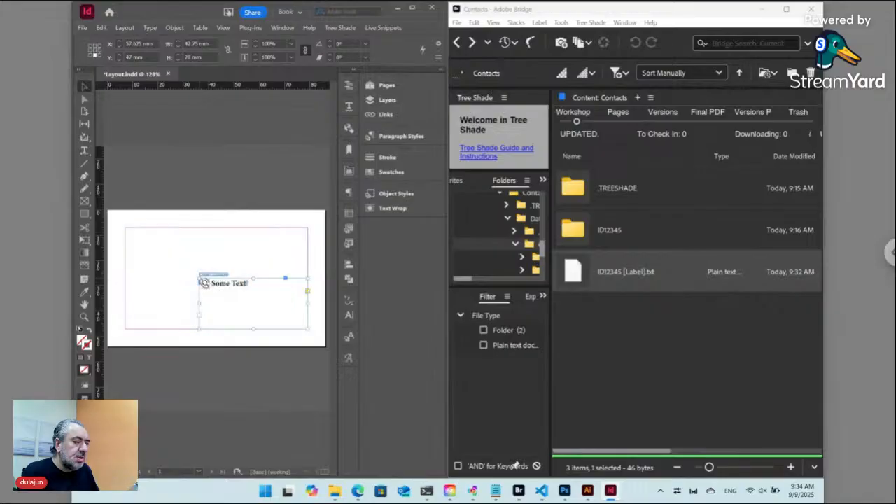
left_click(239, 253)
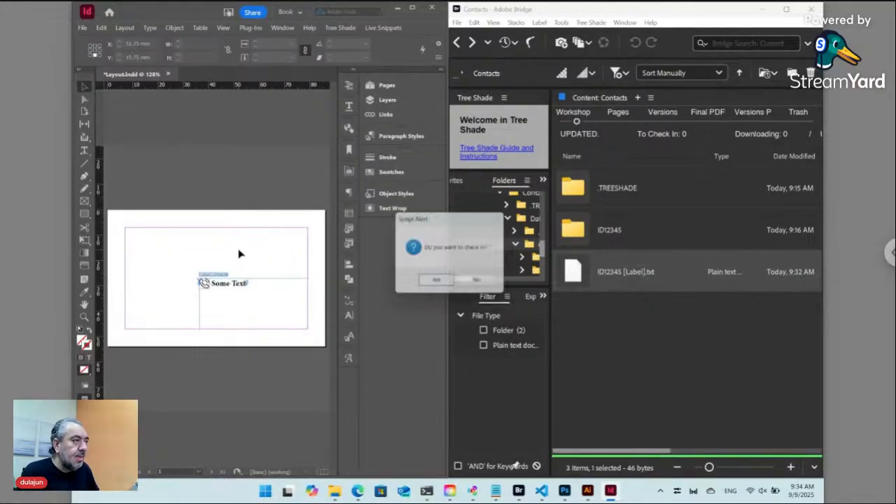
left_click(437, 283)
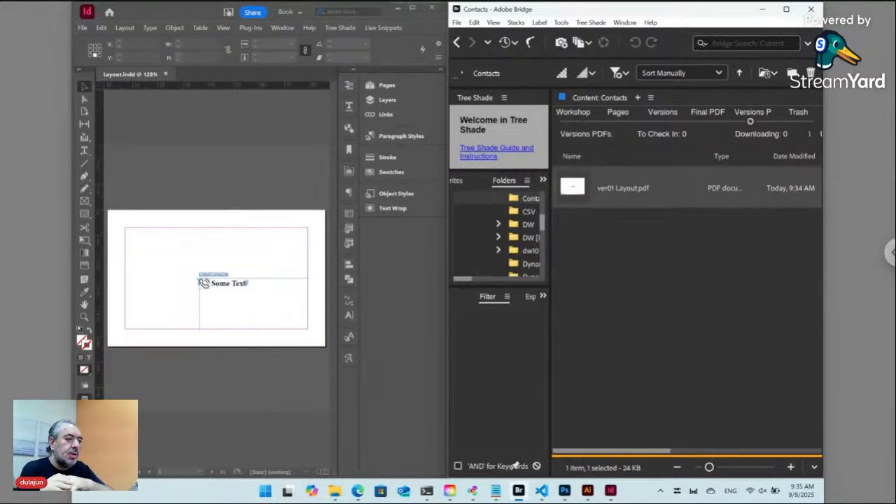
Reload the Contacts page and rename the first entry to Phone.
left_click(358, 490)
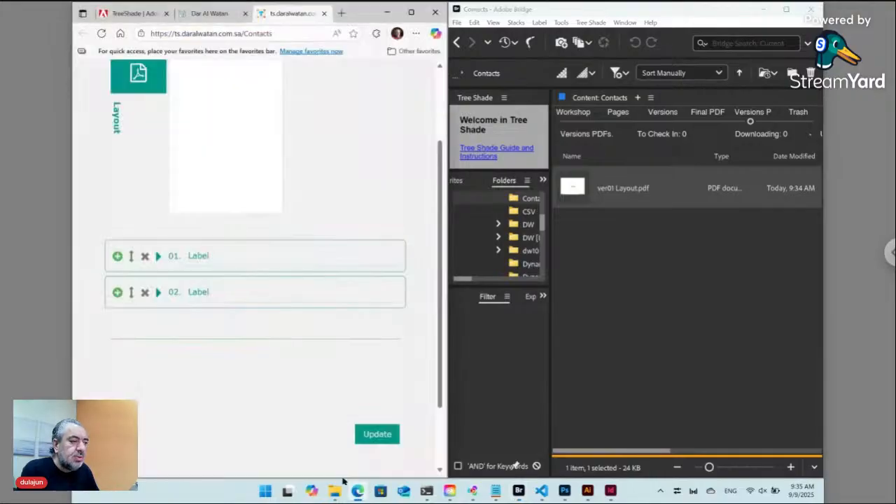
left_click(103, 33)
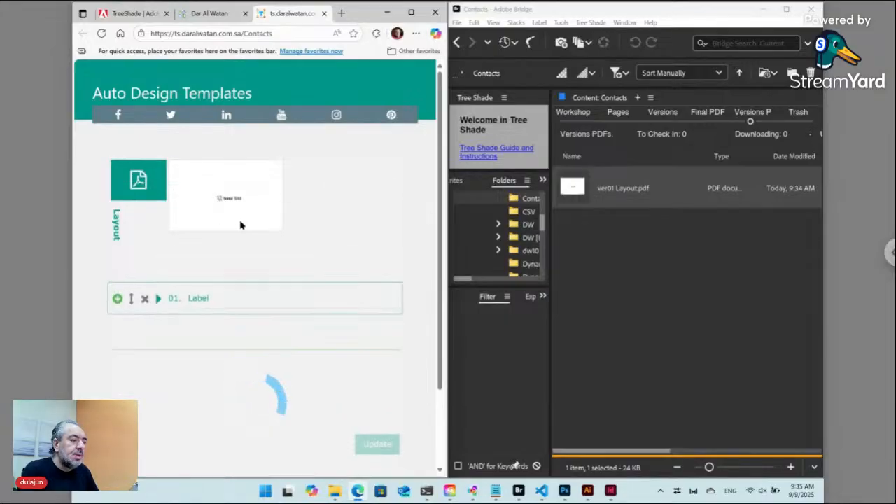
left_click(199, 302)
double_click(199, 303)
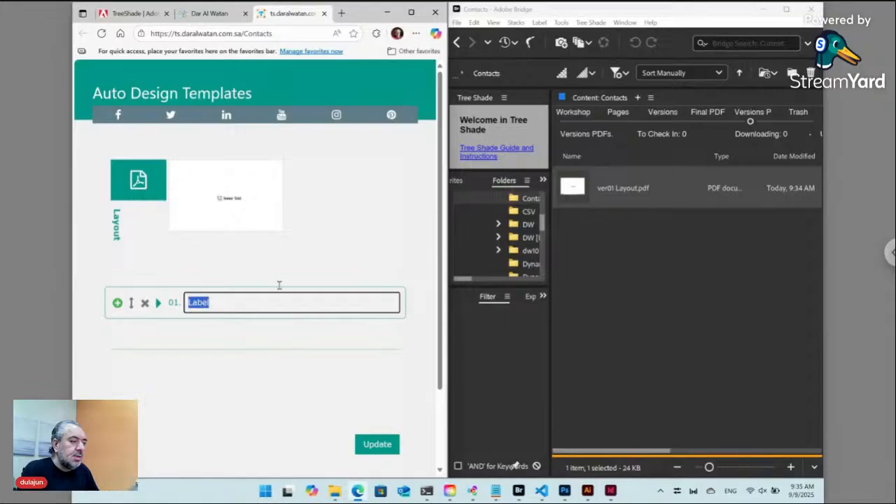
type("Ph")
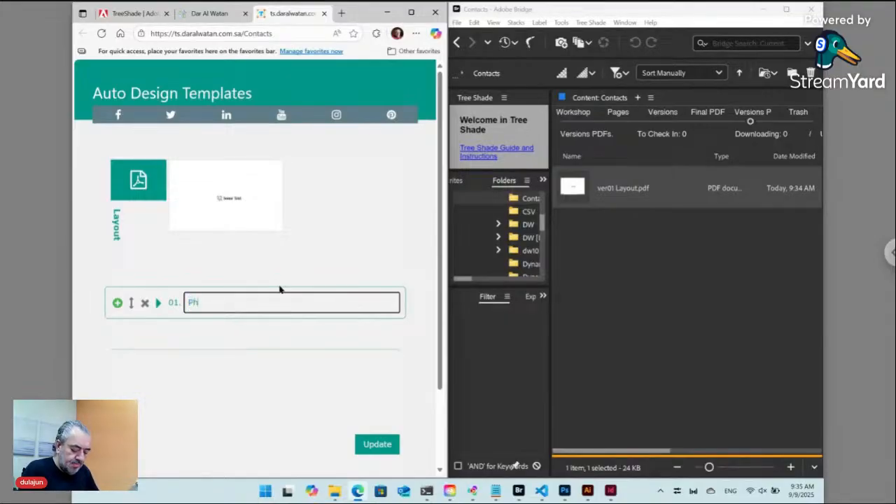
type("one")
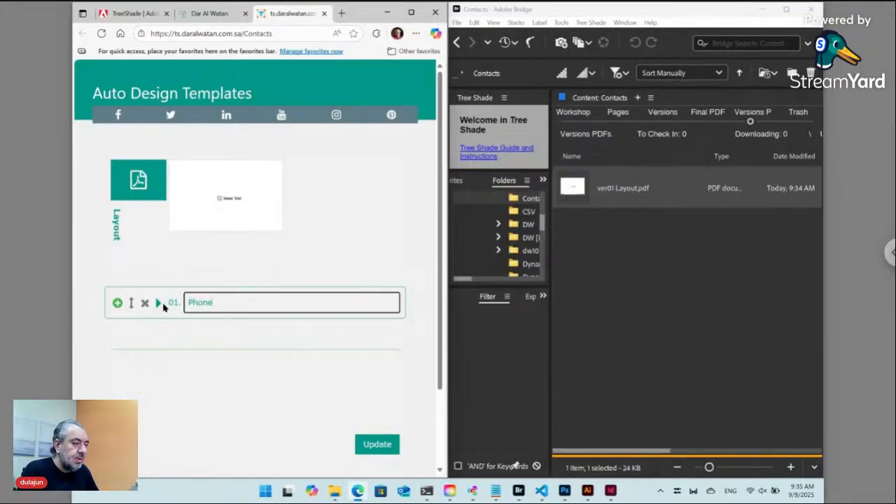
Upload iphone.png as the Phone entry's icon.
left_click(159, 304)
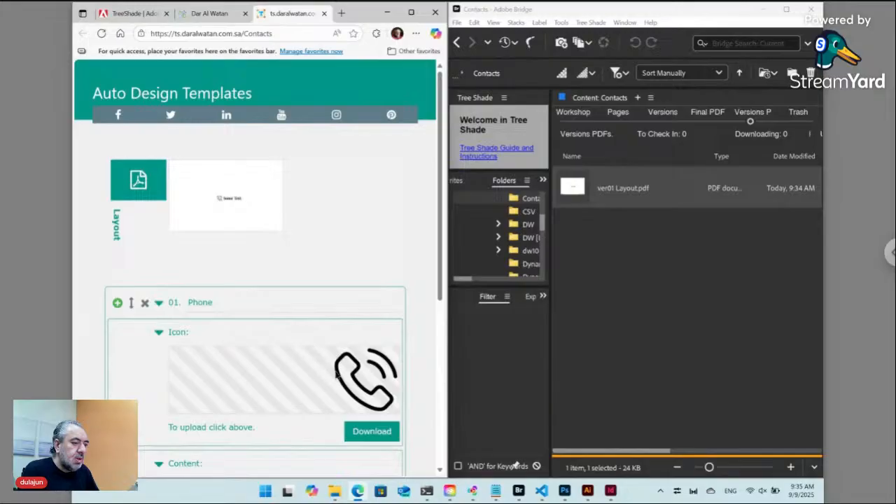
left_click(320, 376)
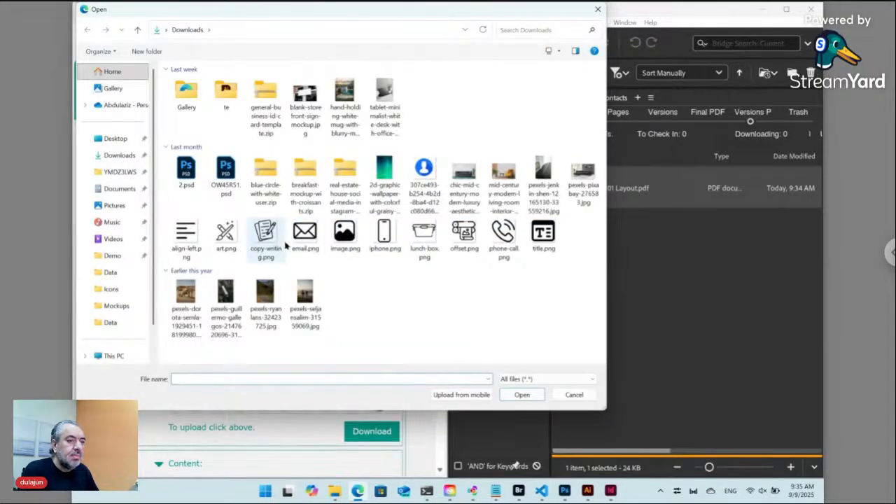
left_click(384, 235)
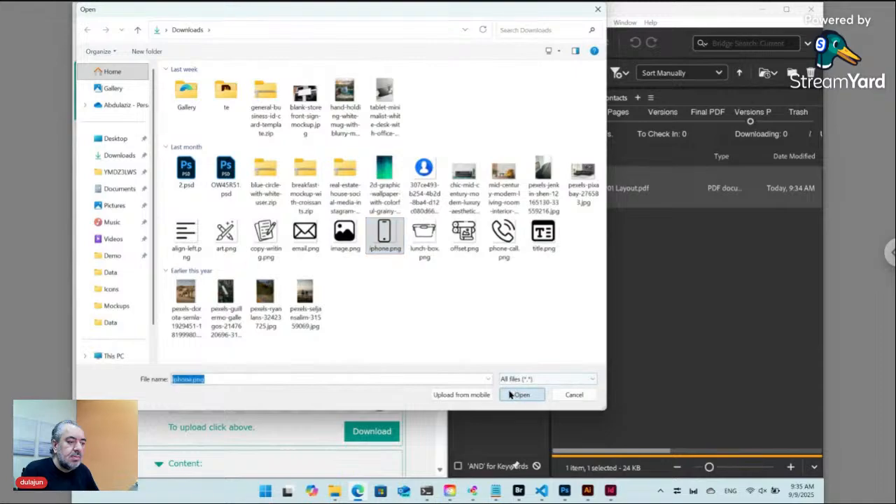
left_click(522, 394)
scroll(335, 364, "down", 2)
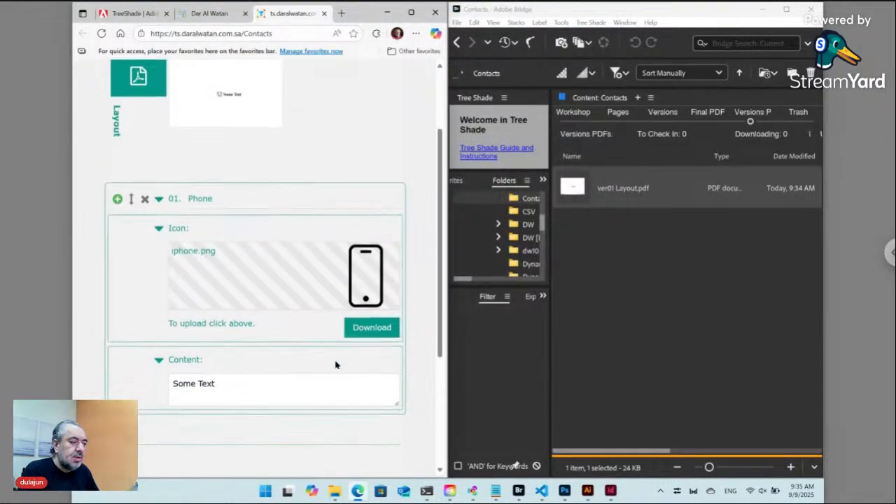
scroll(335, 364, "down", 1)
Replace the Phone entry's placeholder content with the phone number and collapse it.
left_click(221, 361)
key("ctrl+a")
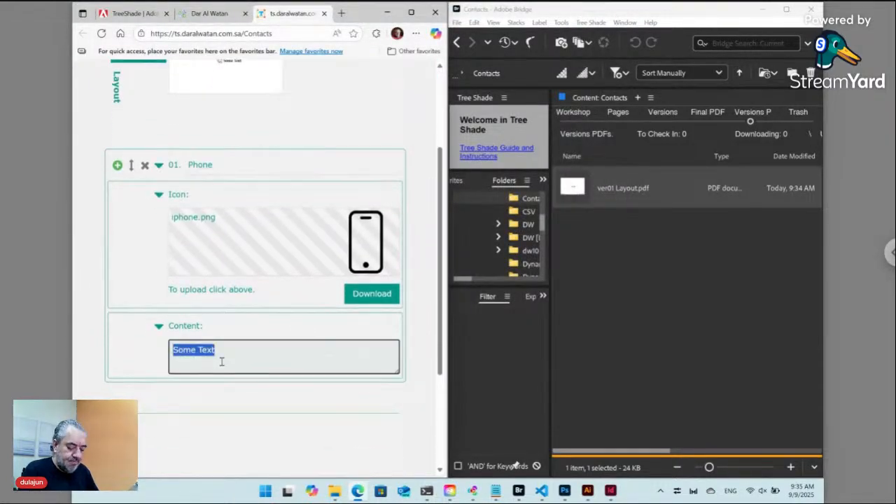
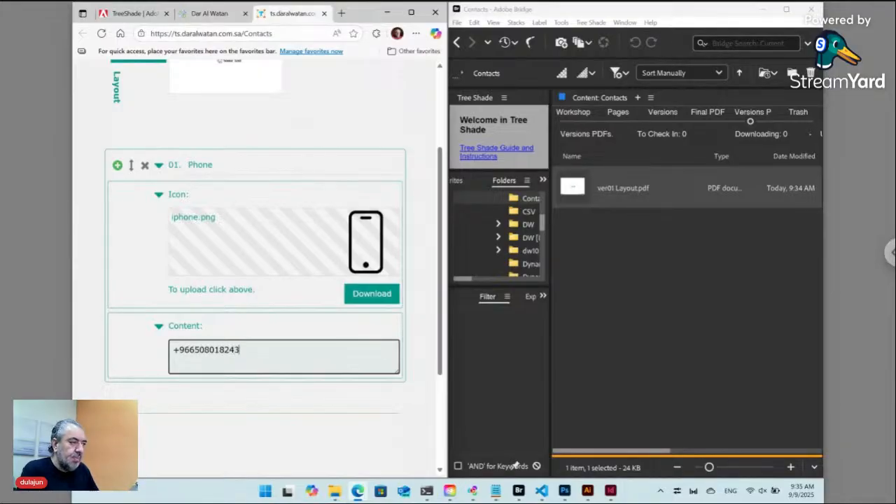
left_click(159, 167)
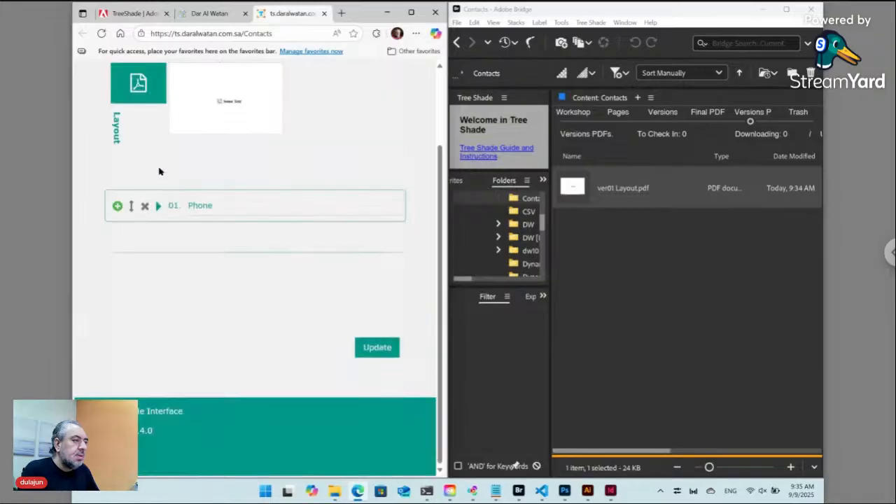
Add a second entry named Email with the email.png icon.
left_click(117, 207)
double_click(204, 206)
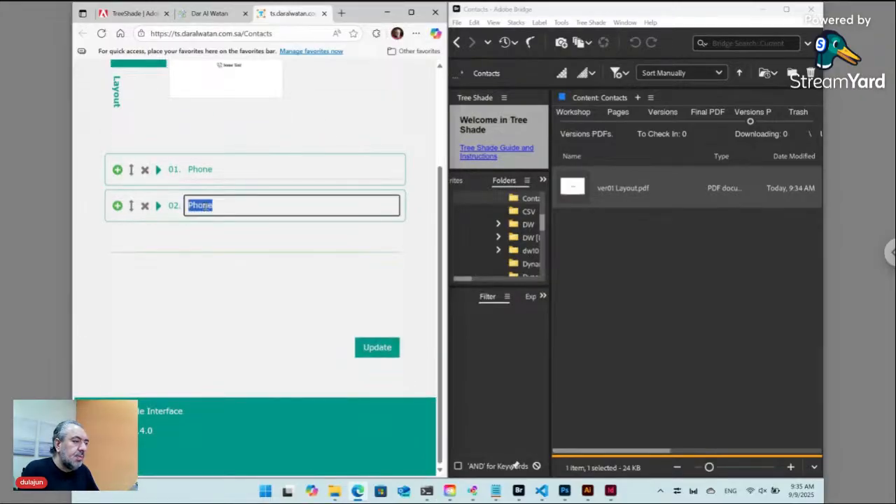
type("Email")
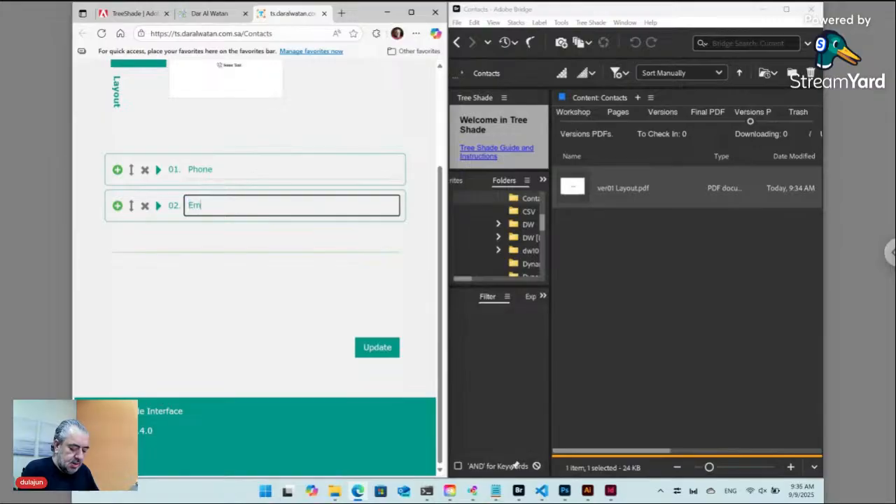
left_click(159, 205)
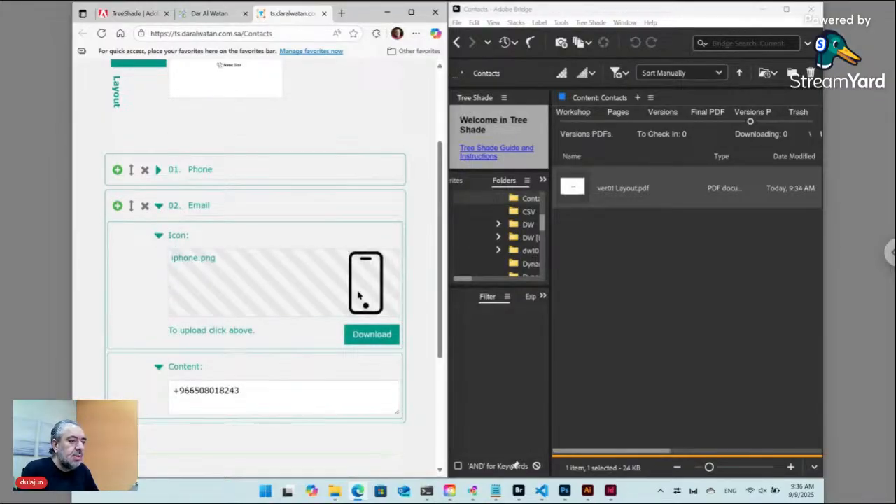
left_click(359, 296)
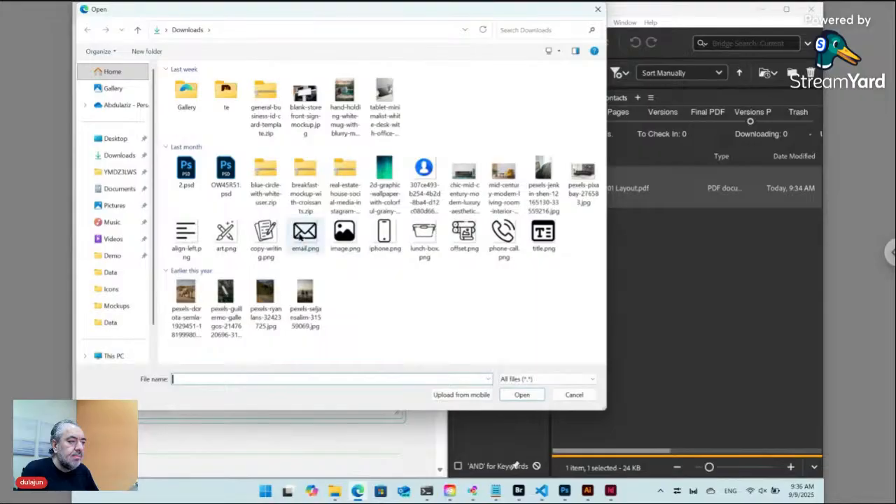
left_click(301, 236)
left_click(521, 394)
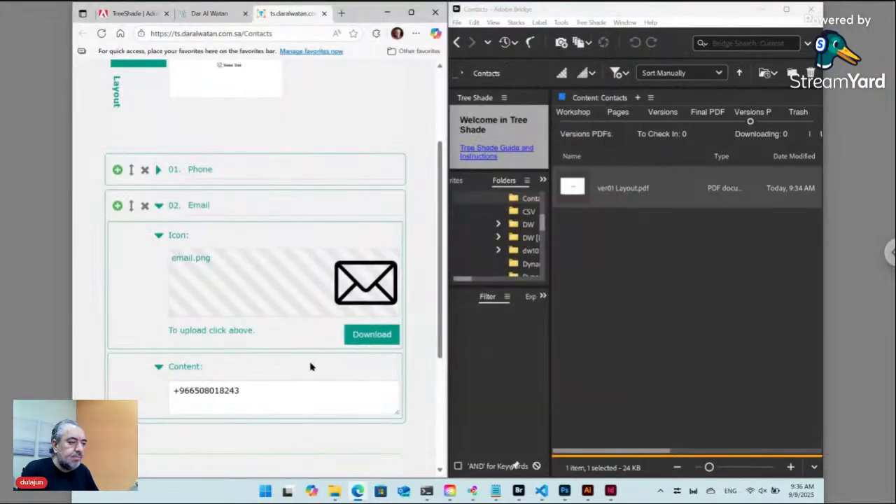
Enter the e-mail address as Email's content, fix a typo, and add a third entry.
left_click(259, 387)
key("ctrl+a")
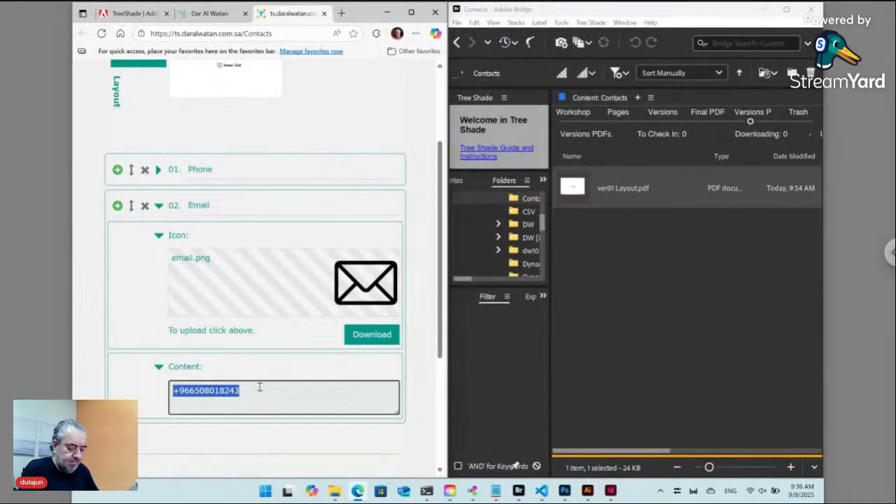
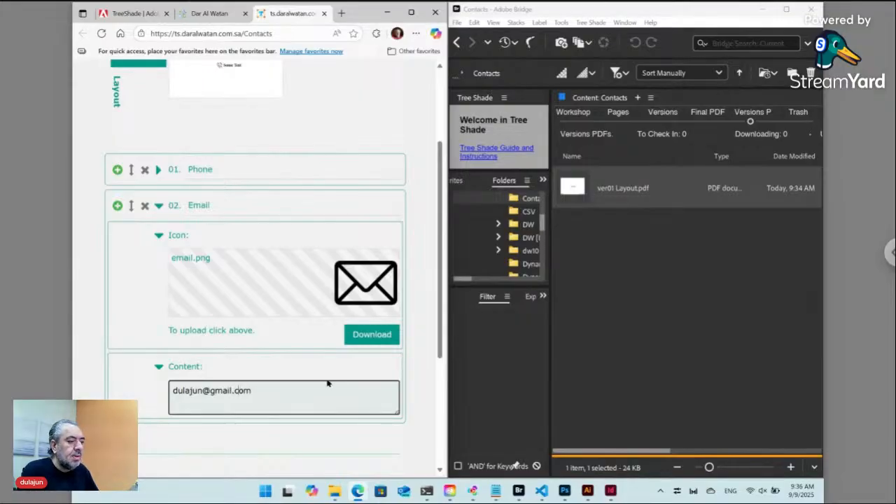
left_click(159, 206)
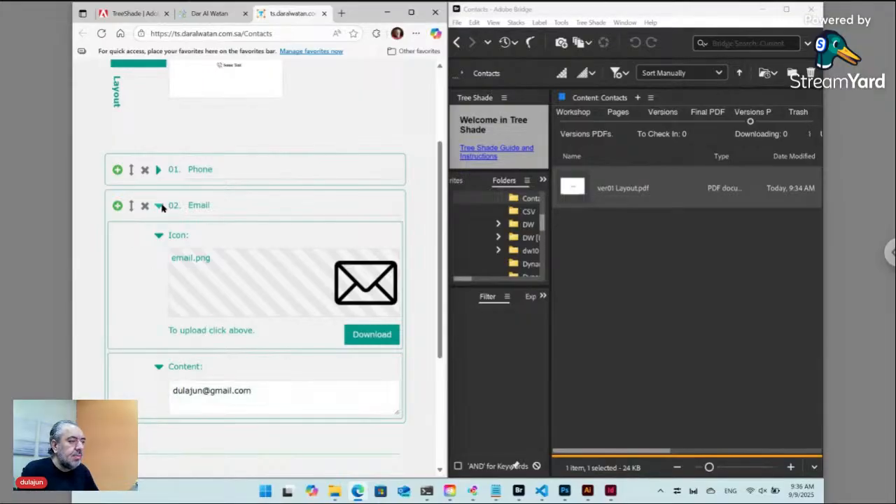
left_click(117, 206)
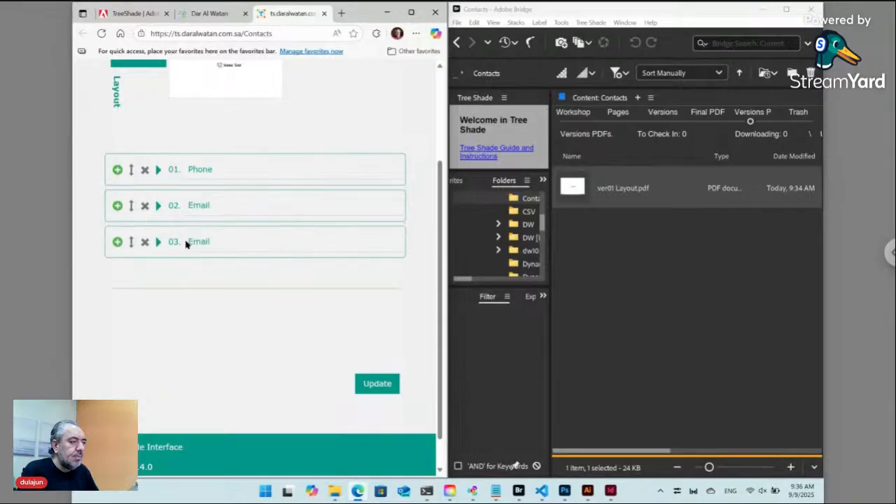
Name entry 03 Website and expand its details.
double_click(200, 242)
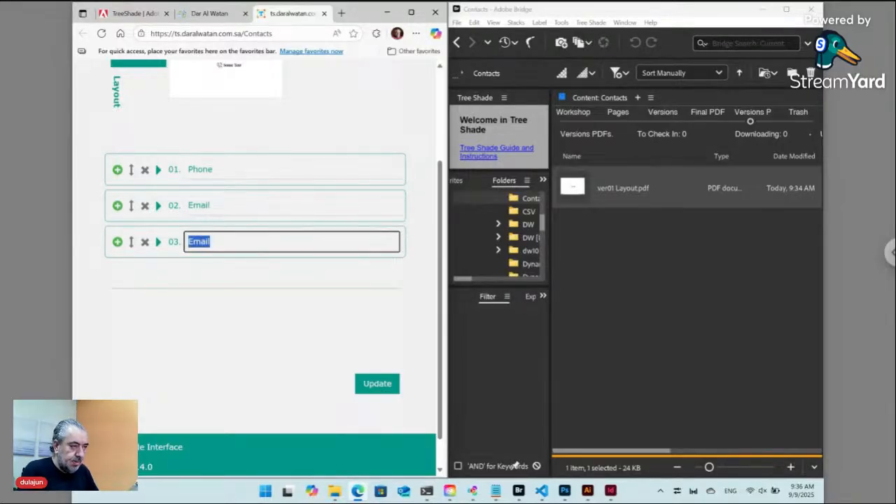
type("Website")
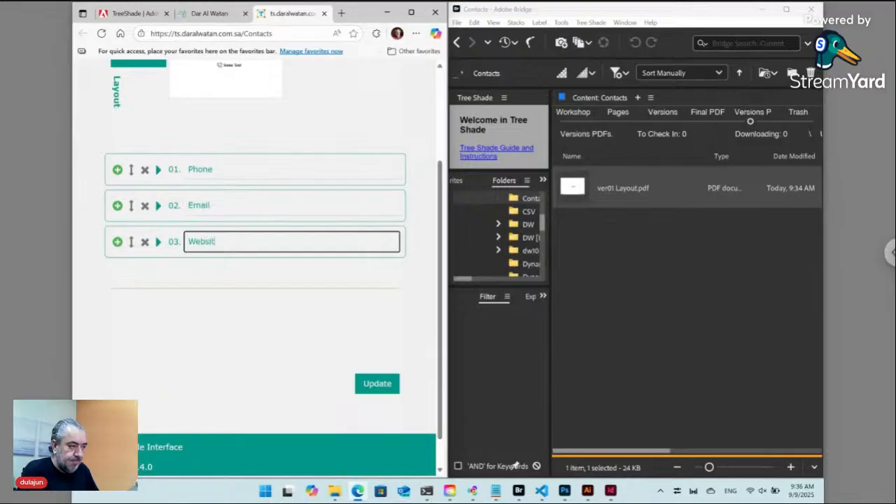
left_click(158, 241)
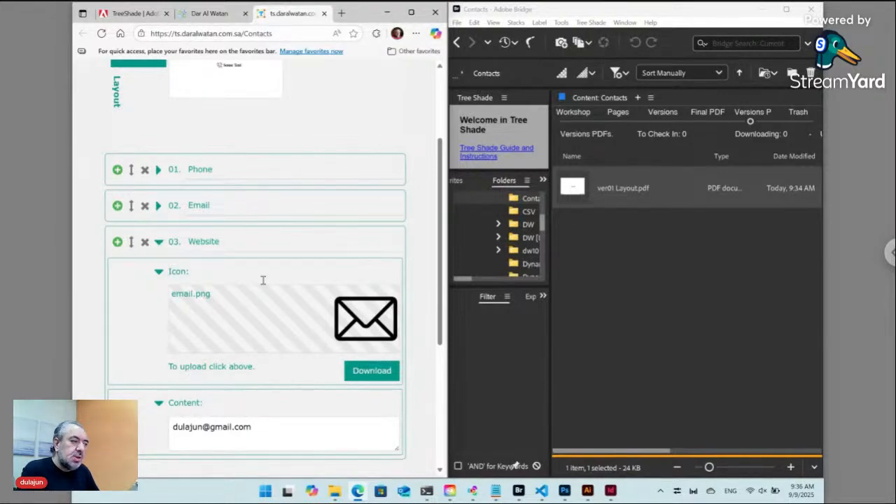
Set the Website icon to art.png and clear its copied e-mail content.
left_click(266, 310)
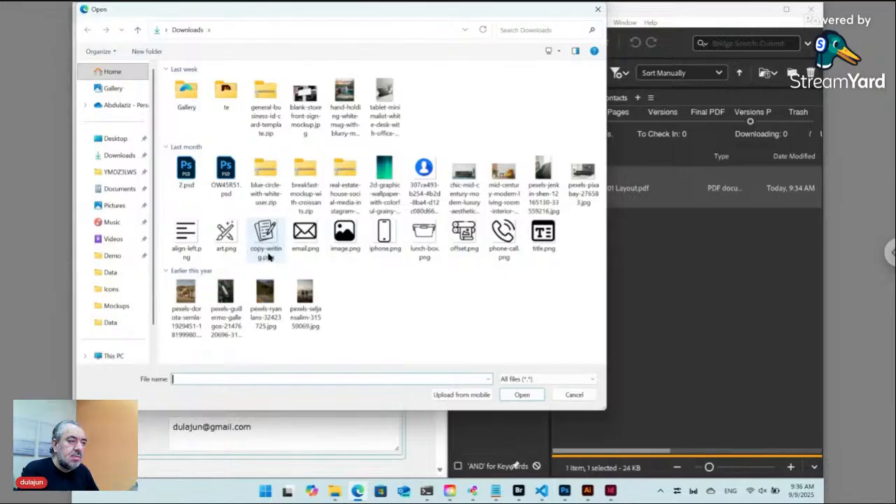
left_click(226, 234)
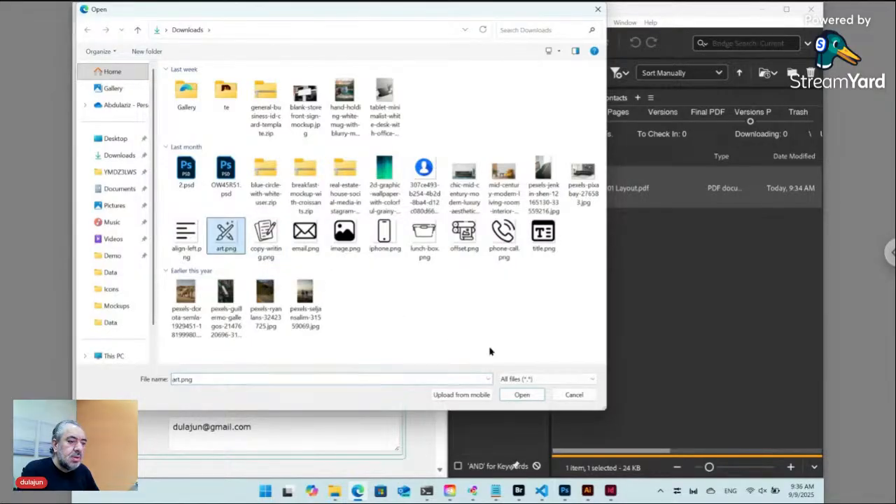
left_click(523, 394)
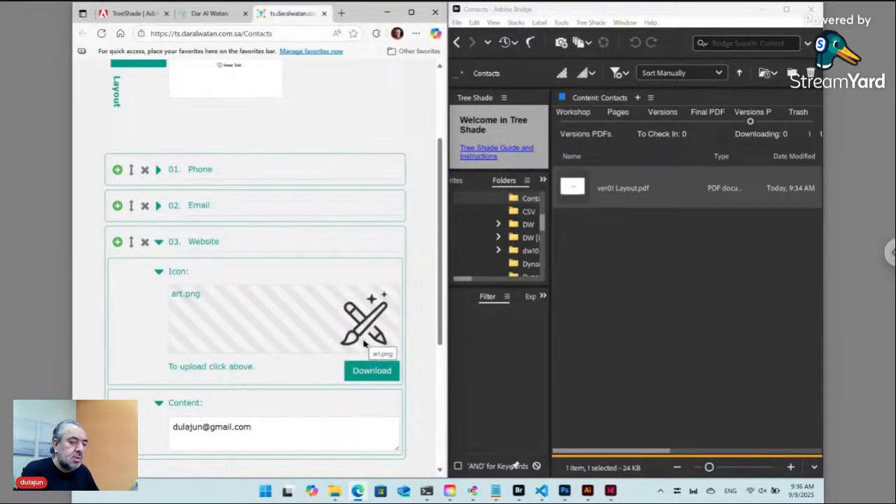
left_click(236, 430)
key("ctrl+a")
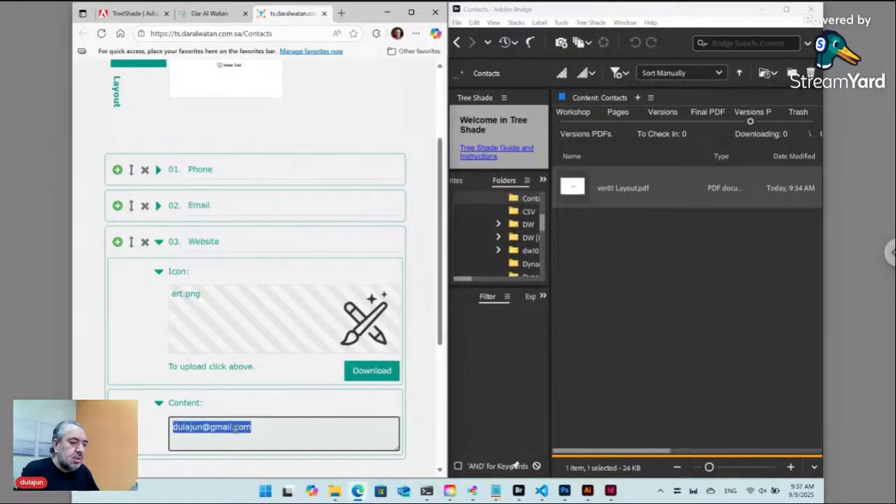
key("BackSpace")
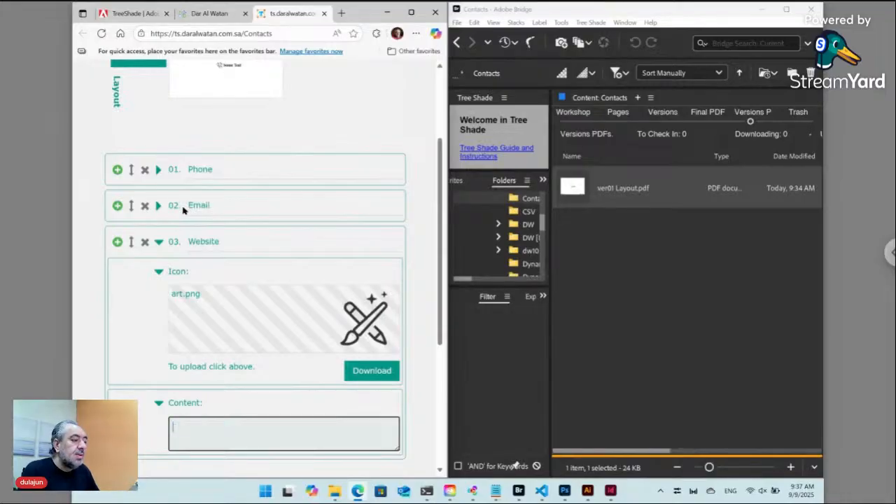
left_click(134, 20)
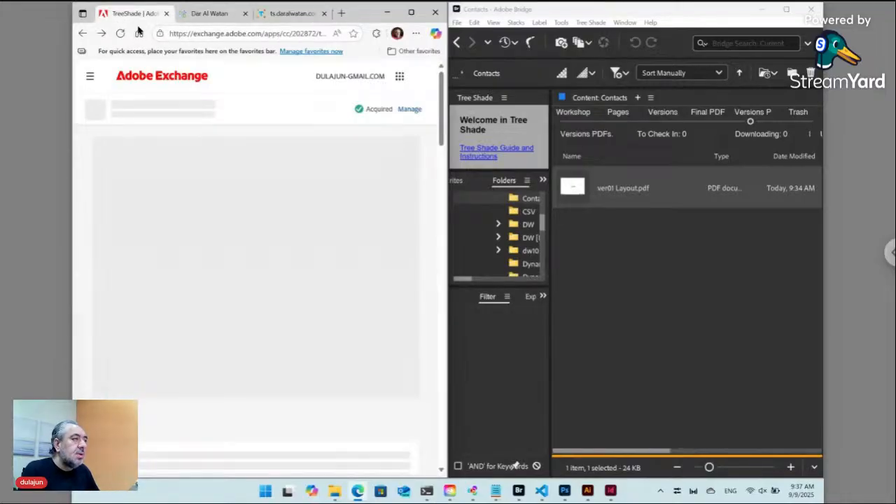
left_click(199, 34)
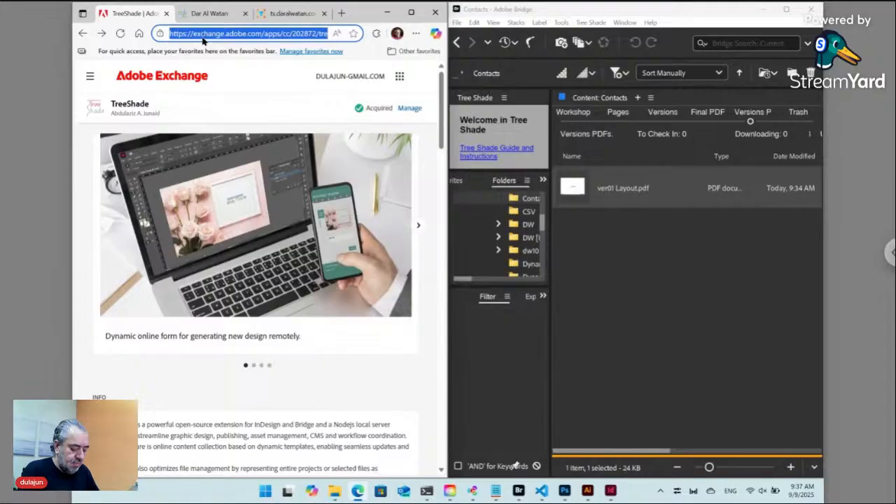
left_click(274, 15)
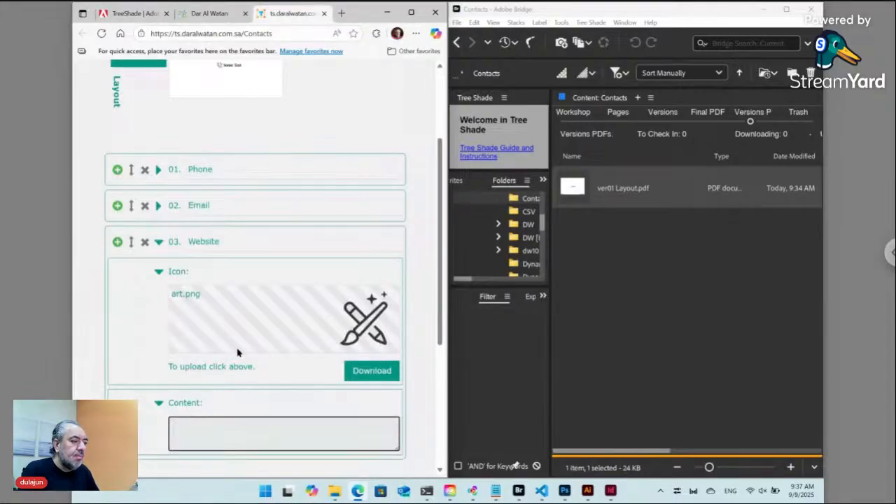
left_click(234, 434)
type("https://exchange.adobe.com/apps/cc/202872/treeshade#")
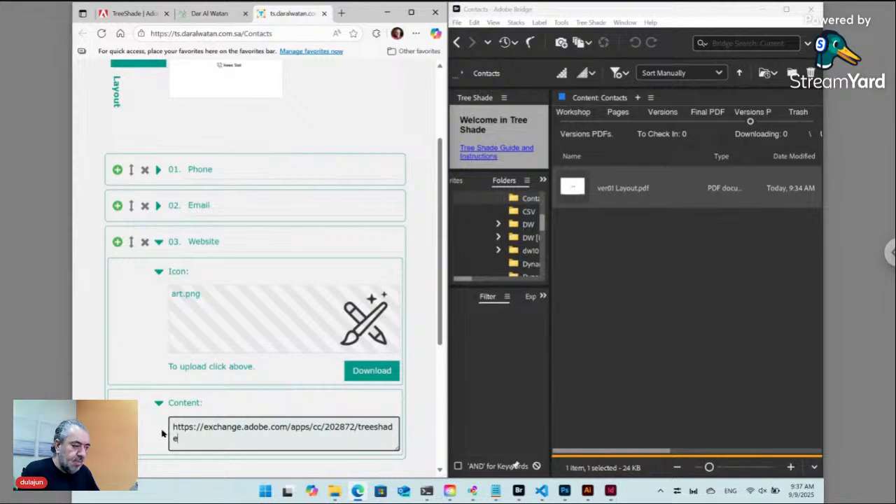
scroll(163, 435, "down", 3)
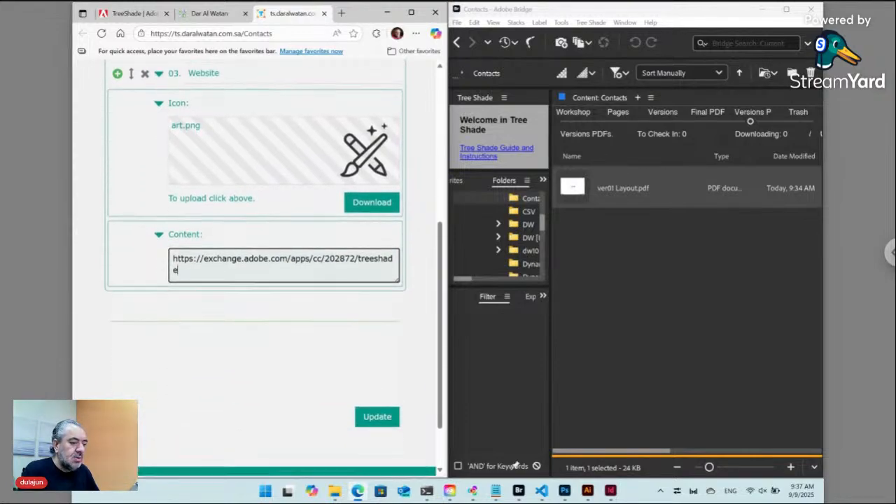
Submit the contact form so the card regenerates with phone, e-mail and website lines.
left_click(376, 410)
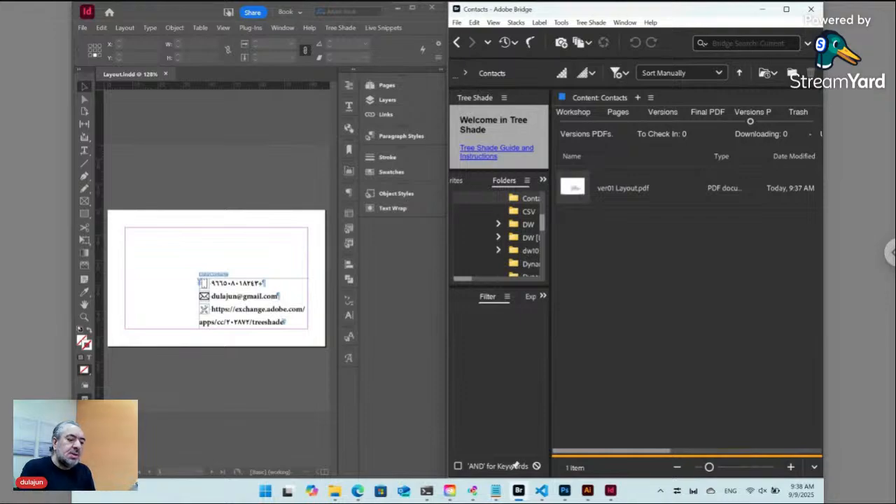
mouse_move(358, 494)
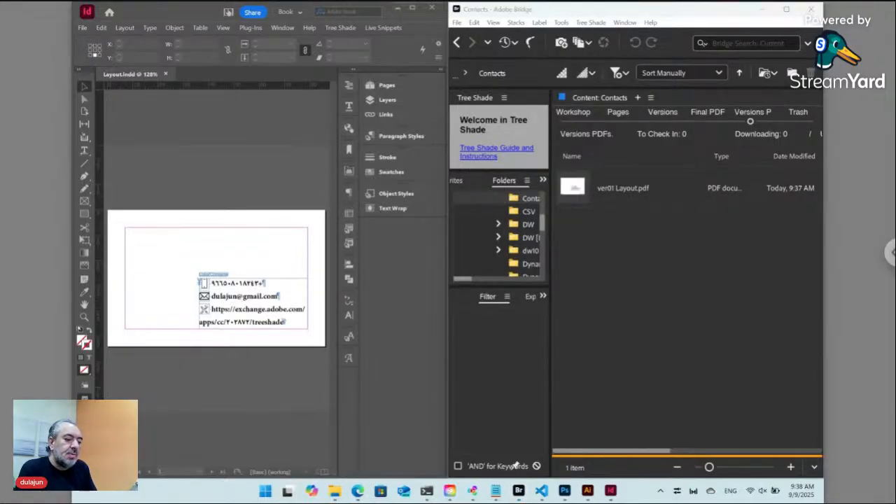
key("alt+Tab")
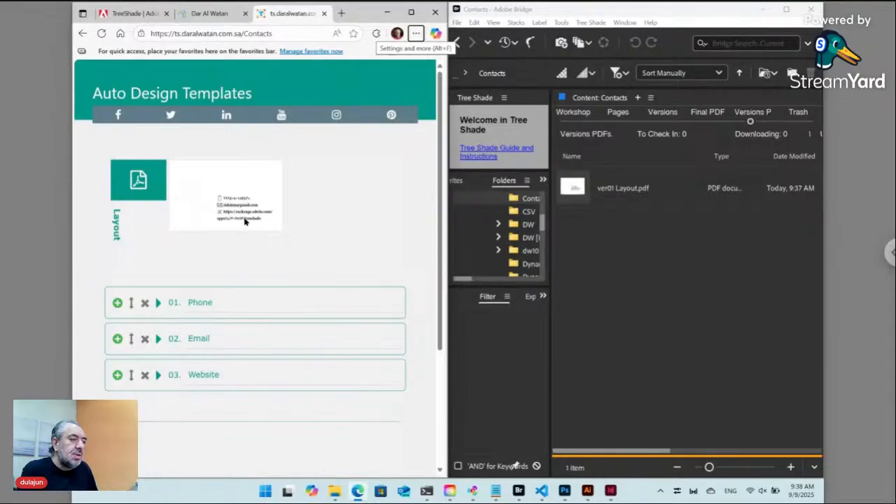
Set the contact text's Digits option to Arabic so the phone number and web address show Western numerals.
left_click(610, 490)
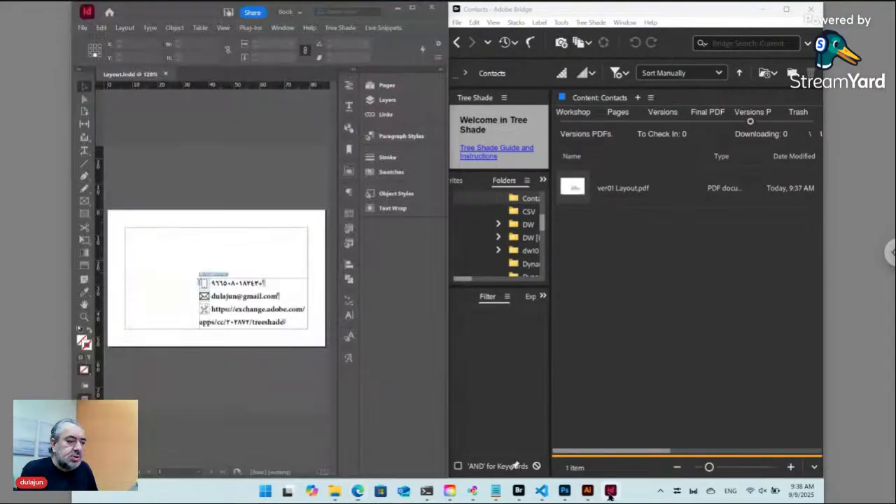
double_click(235, 284)
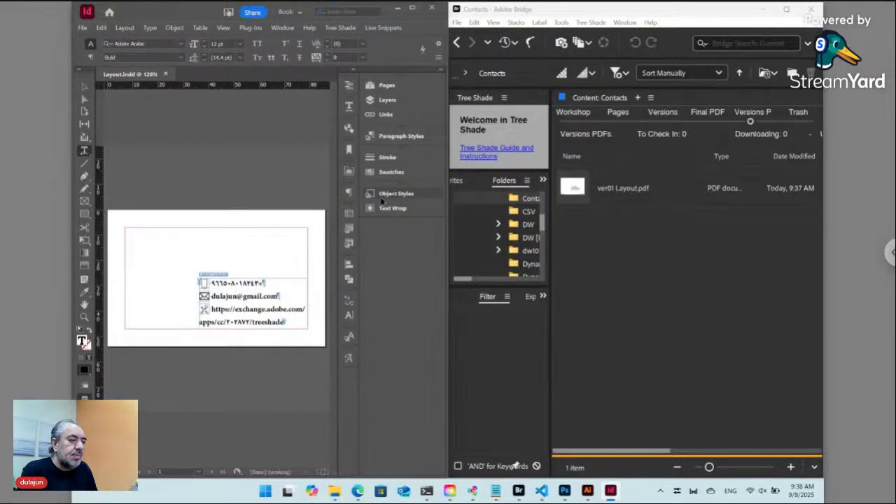
left_click(349, 315)
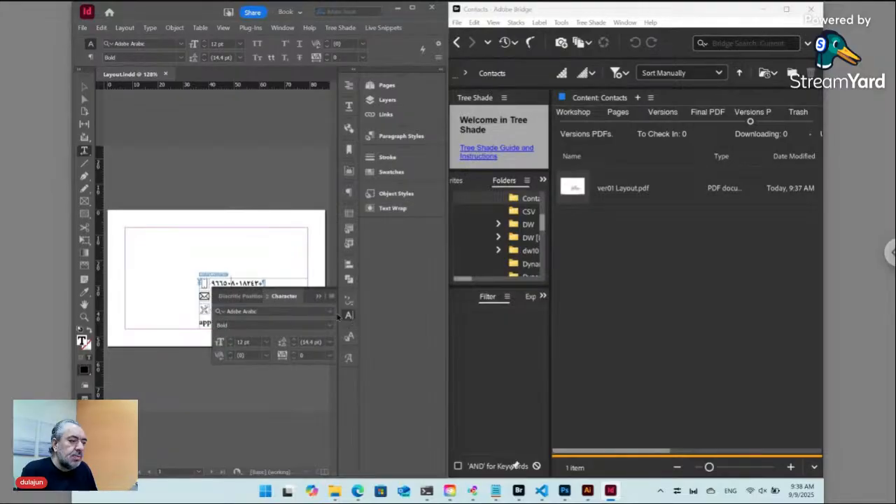
left_click(332, 298)
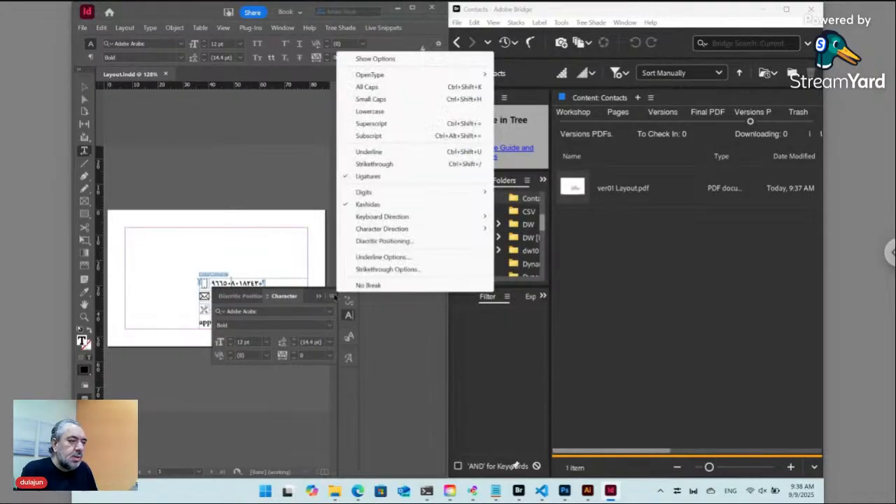
mouse_move(392, 196)
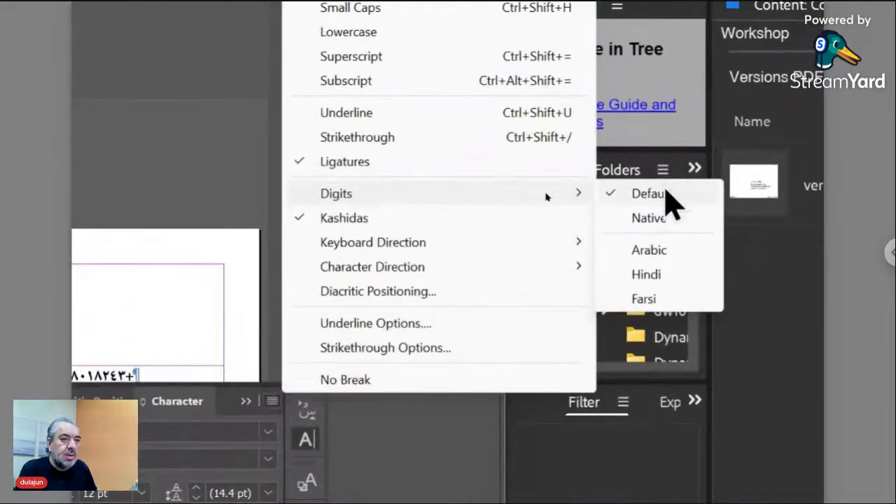
left_click(692, 256)
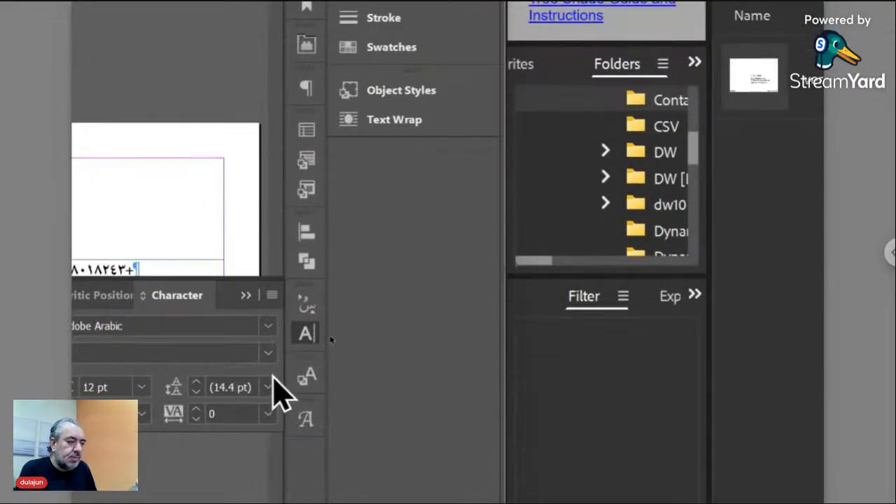
left_click(309, 334)
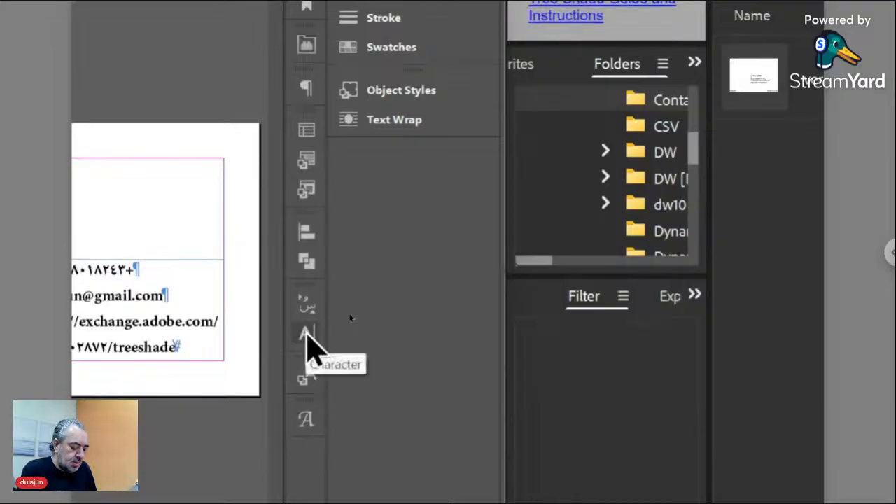
key("ctrl+z")
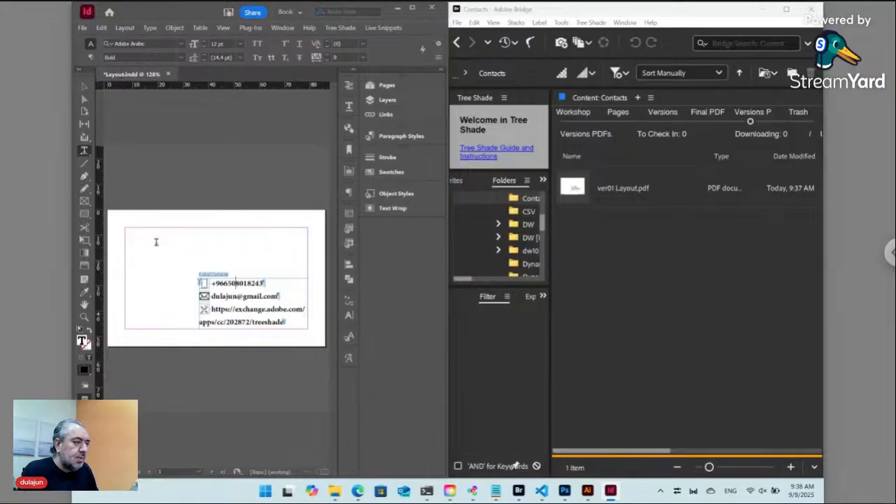
Widen the contact frame to the left and set its text to 11 pt.
left_click(86, 87)
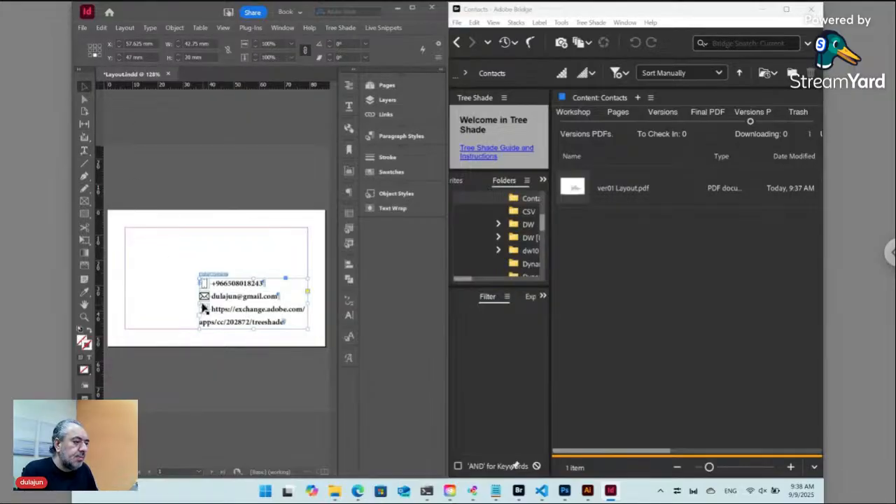
left_click_drag(196, 306, 124, 306)
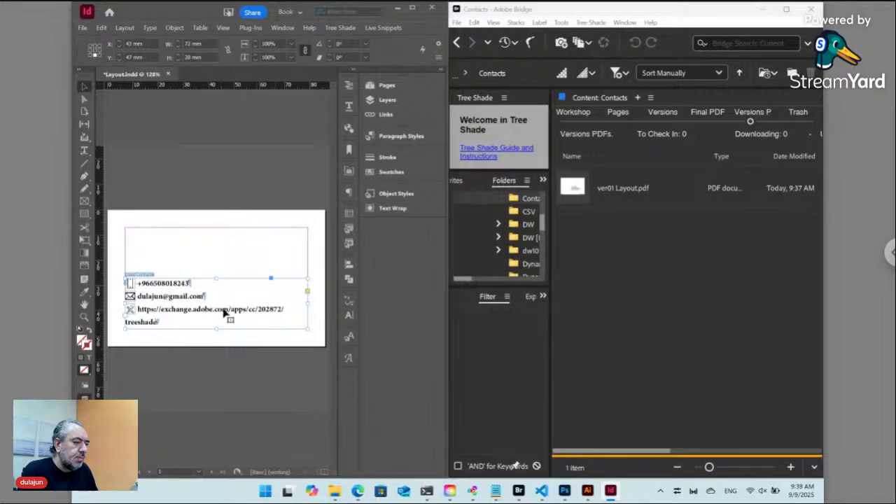
double_click(189, 313)
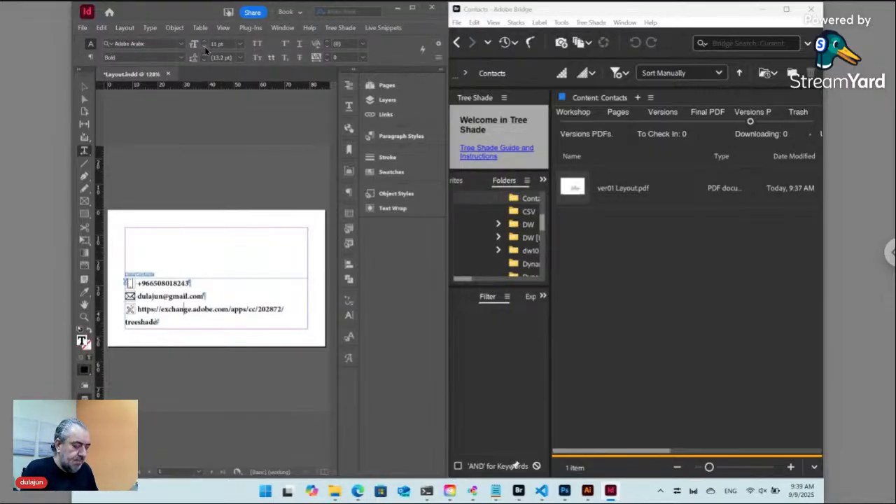
left_click(204, 46)
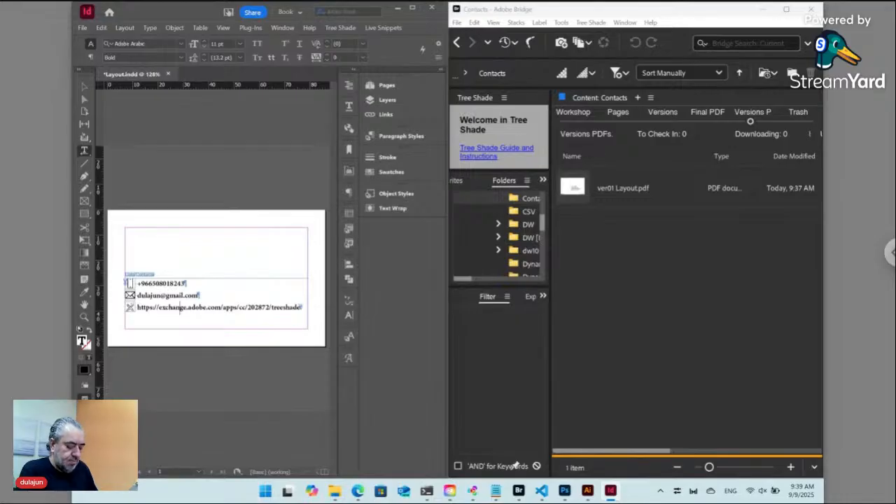
Set the frame's vertical alignment to Bottom in Text Frame Options.
key("ctrl+b")
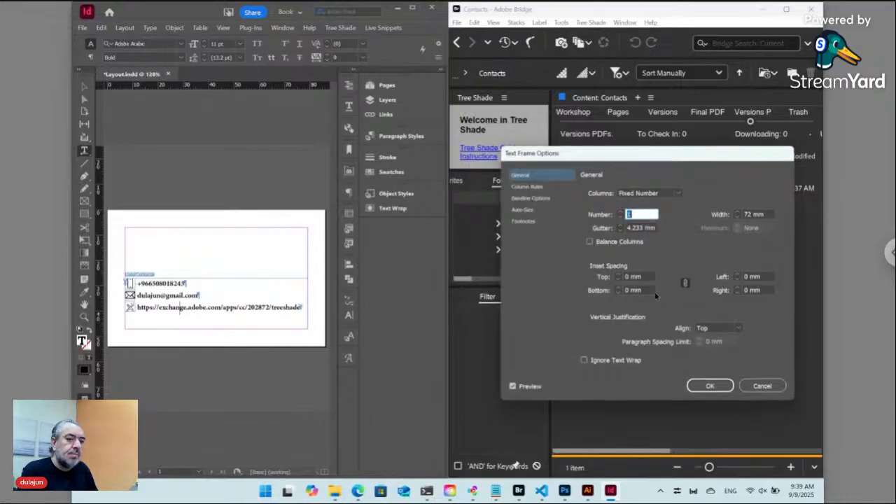
left_click(706, 328)
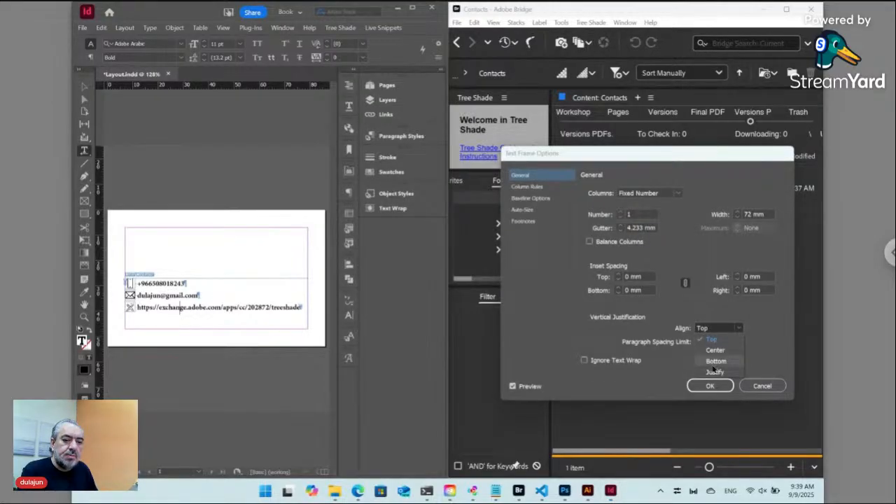
left_click(716, 362)
left_click(710, 386)
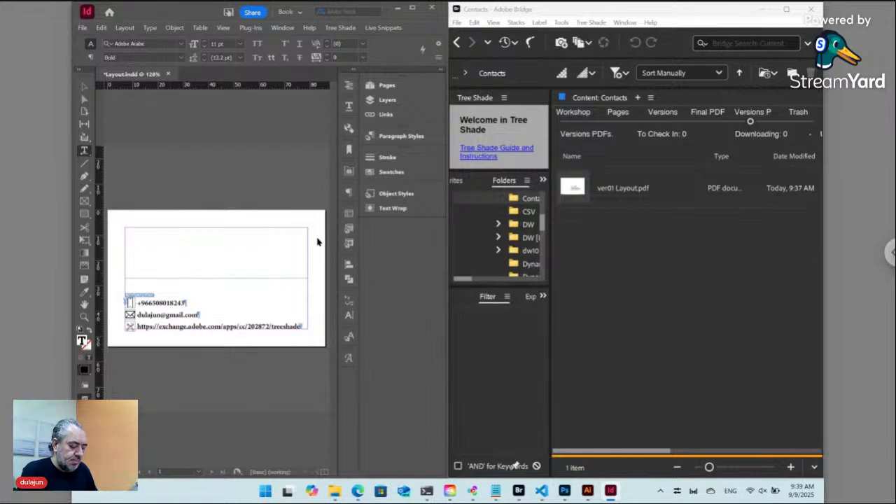
Save and check the layout back in.
key("ctrl+s")
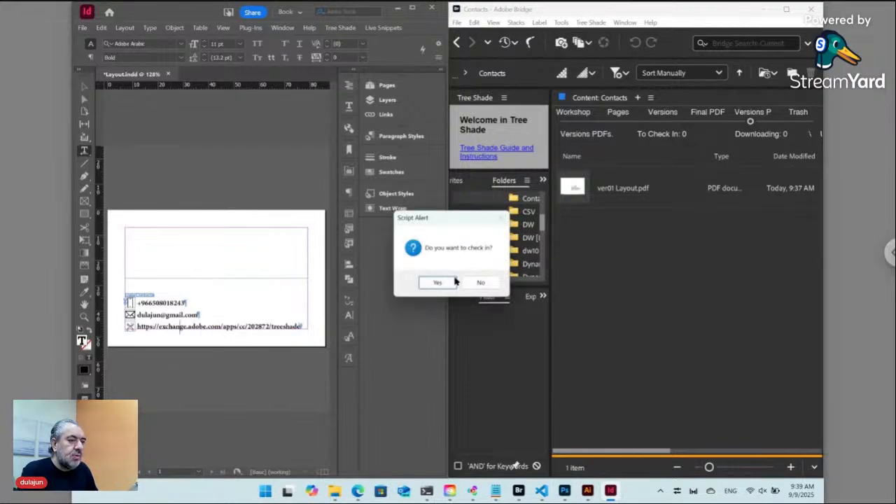
left_click(448, 285)
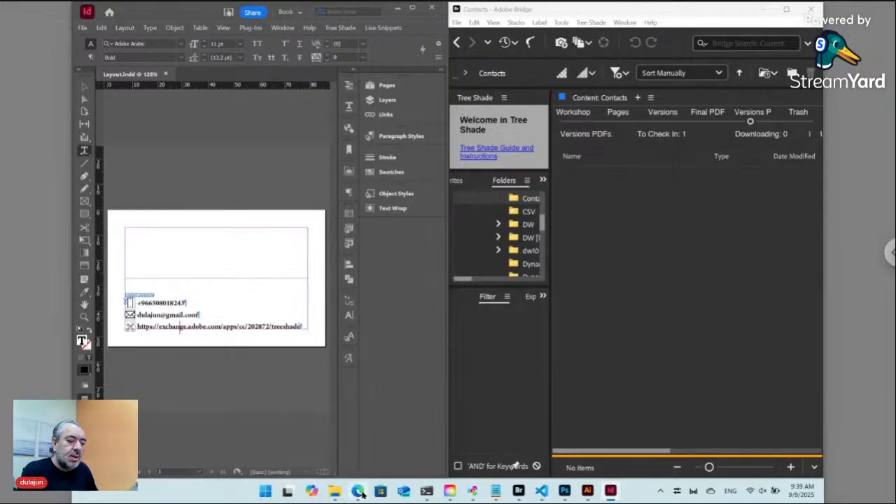
left_click(358, 491)
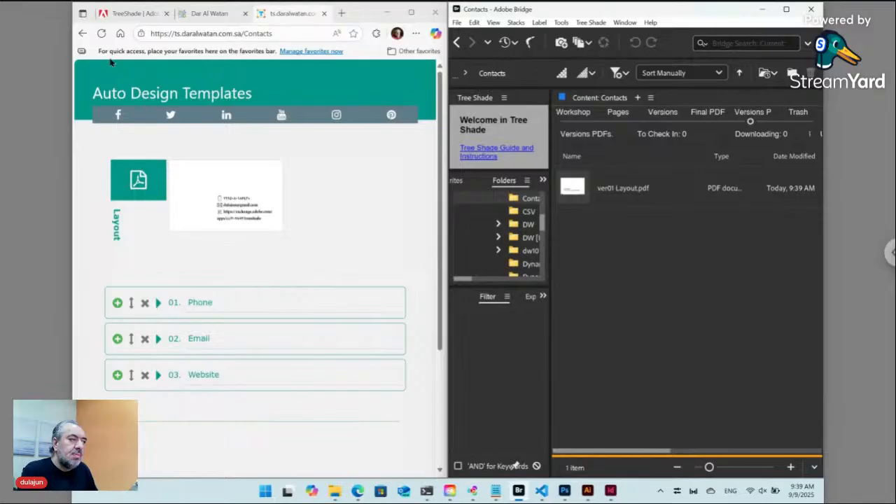
Reload the Contacts form and move the Website entry to position 1.
left_click(101, 33)
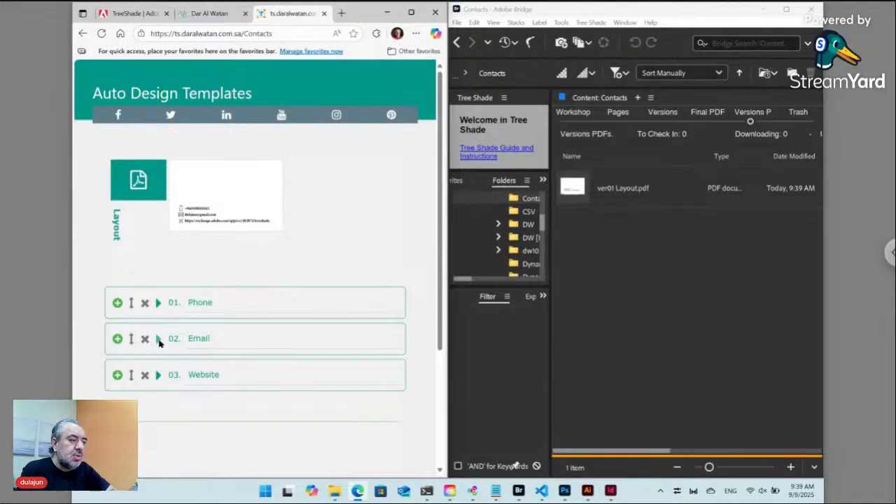
left_click(131, 376)
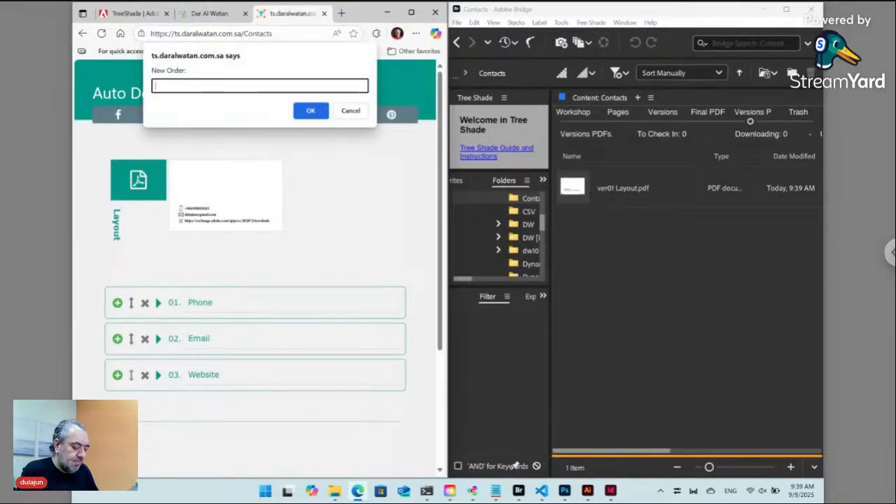
type("1")
left_click(311, 111)
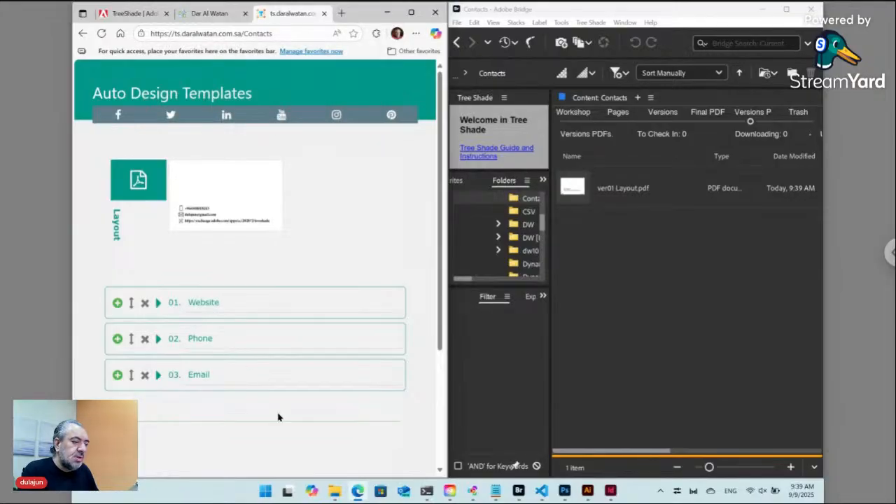
scroll(278, 417, "down", 2)
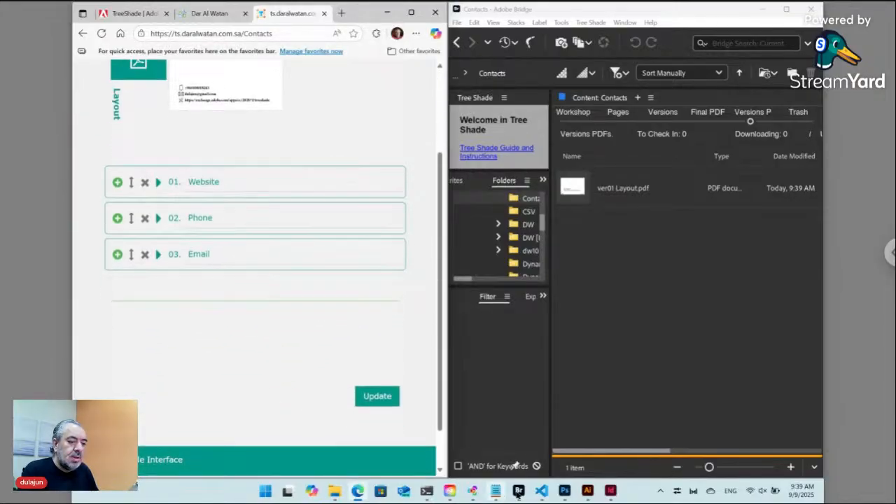
Submit the Contacts form with Update so the card layout regenerates.
left_click(612, 492)
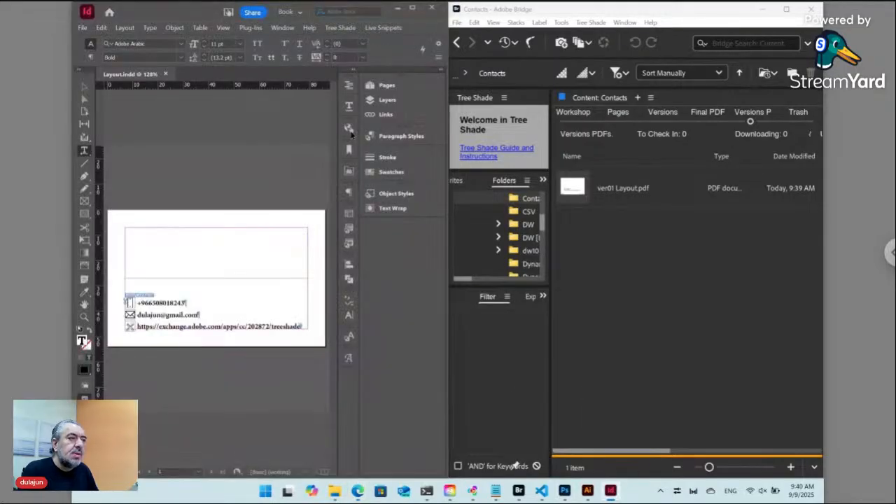
left_click_drag(176, 19, 550, 25)
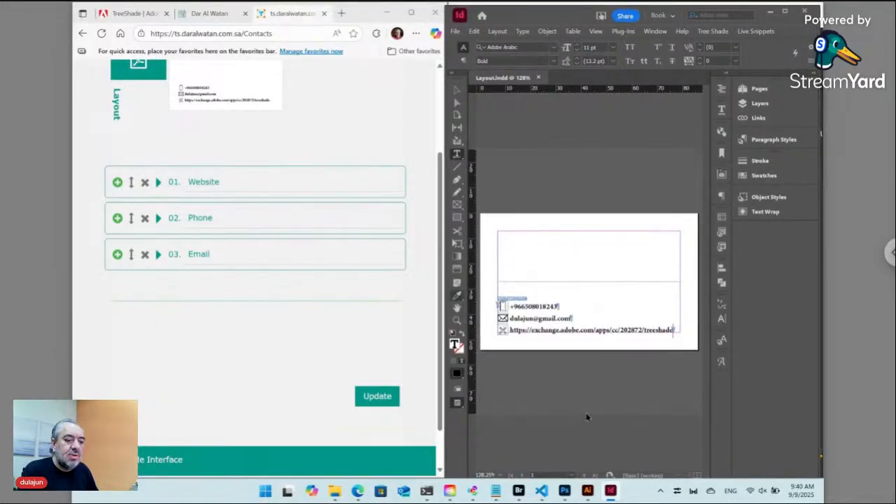
left_click(519, 491)
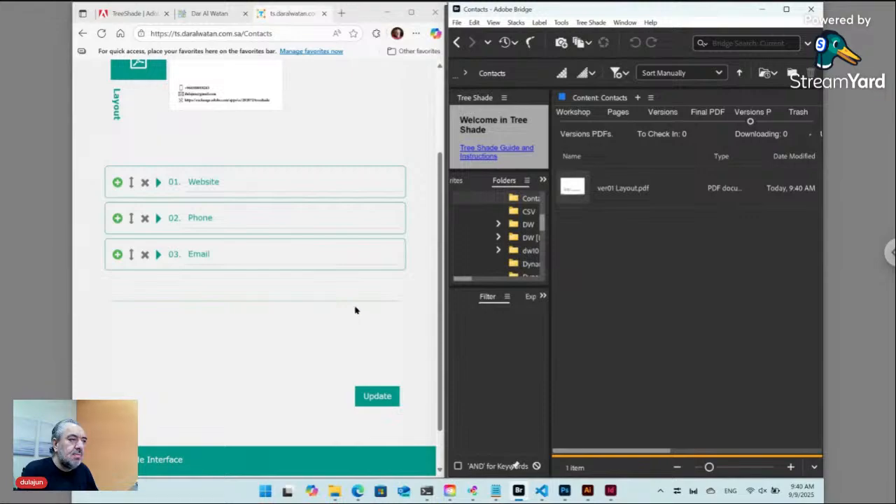
scroll(356, 310, "up", 2)
scroll(362, 443, "down", 1)
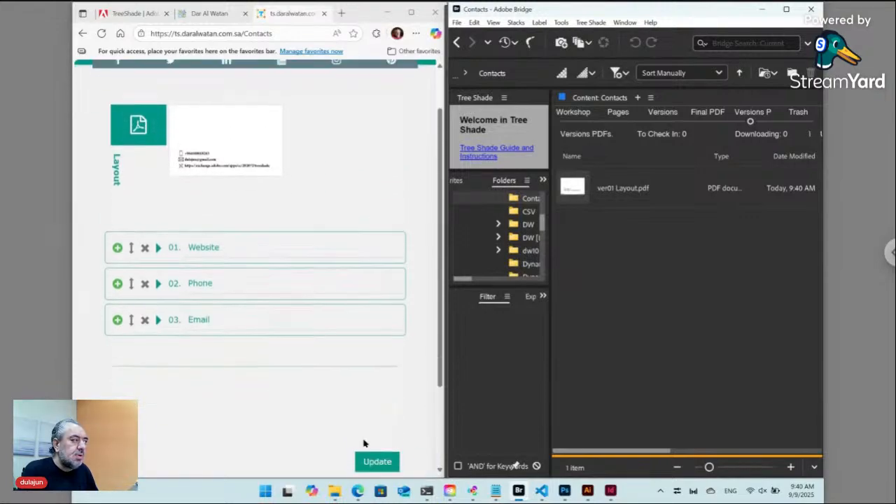
left_click(384, 447)
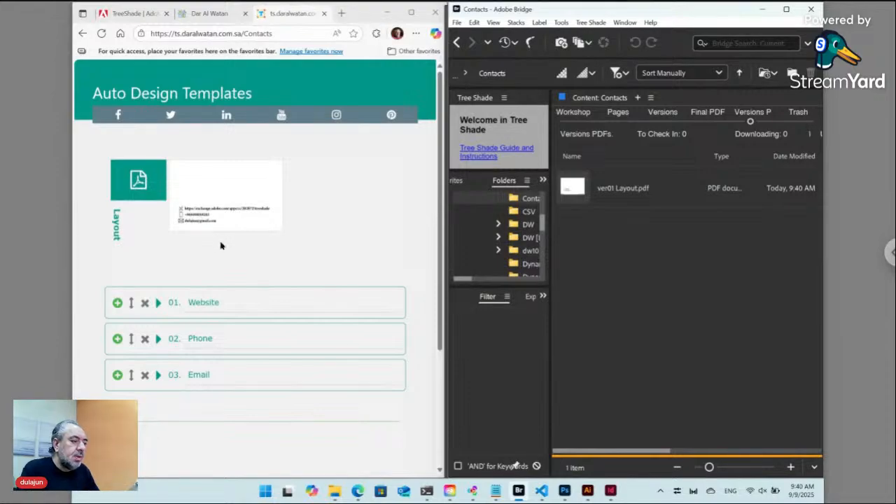
Add a fourth contact entry after row 03 and give it the offset.png icon.
left_click(117, 374)
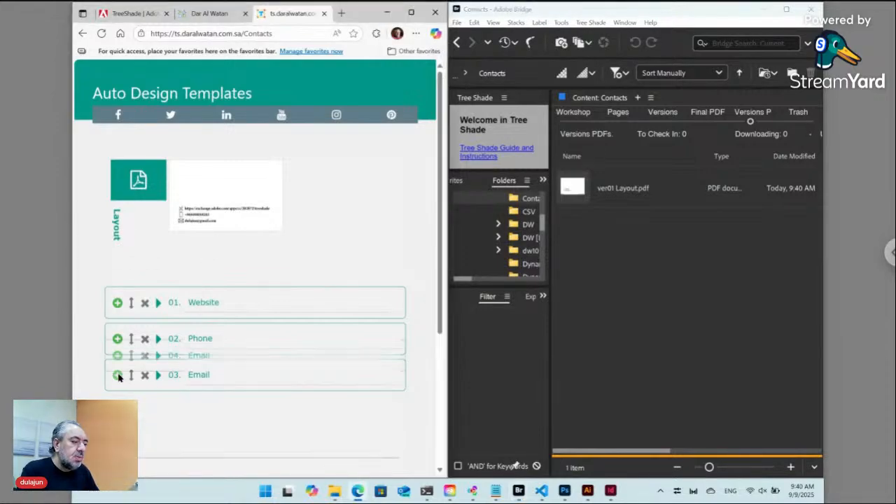
left_click(158, 412)
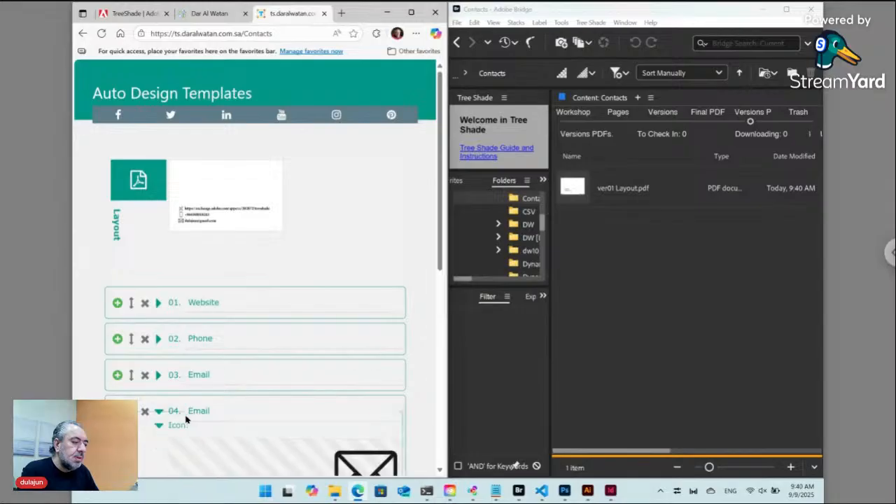
scroll(274, 431, "down", 1)
scroll(274, 431, "down", 2)
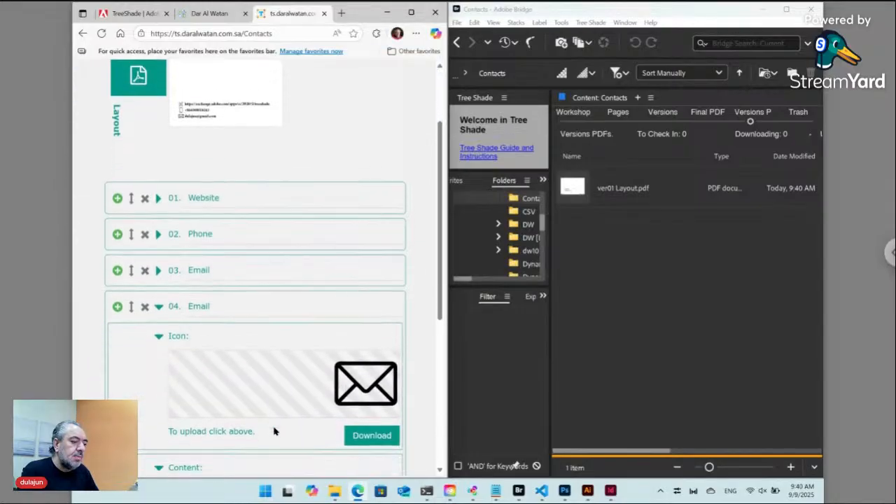
left_click(309, 359)
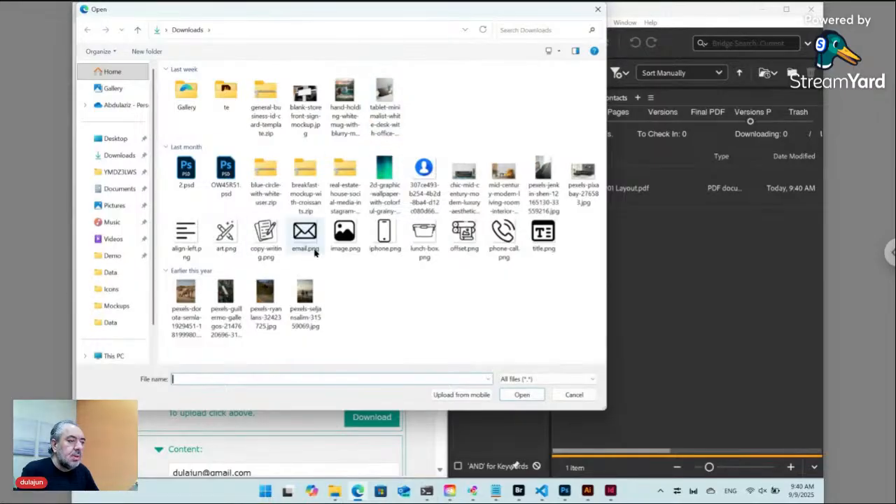
left_click(467, 242)
left_click(519, 394)
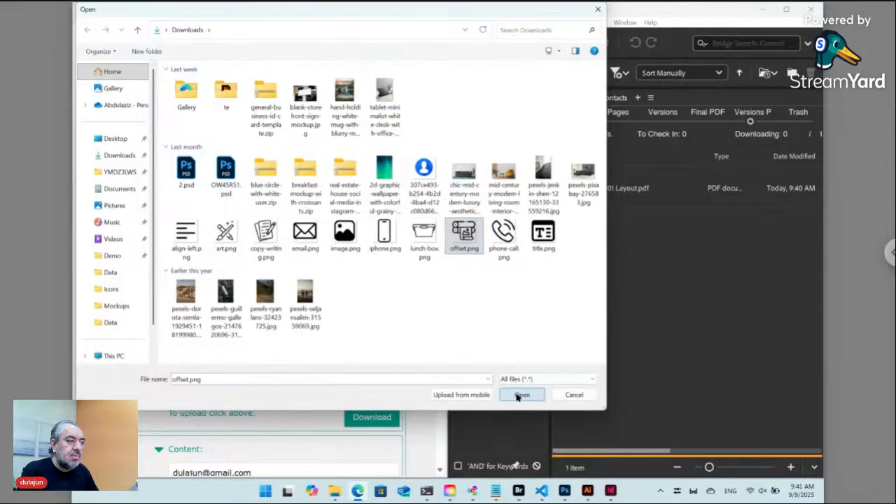
Replace entry 04's content with a LinkedIn profile address and submit the form.
scroll(259, 328, "down", 2)
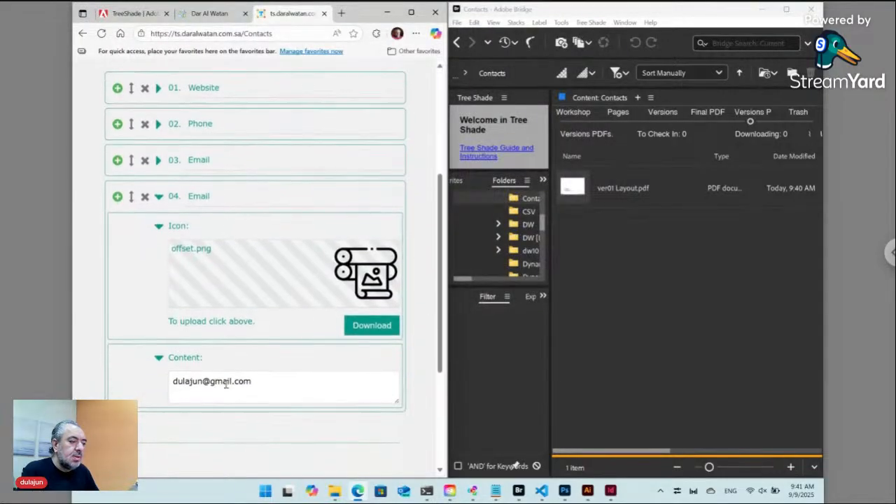
triple_click(214, 382)
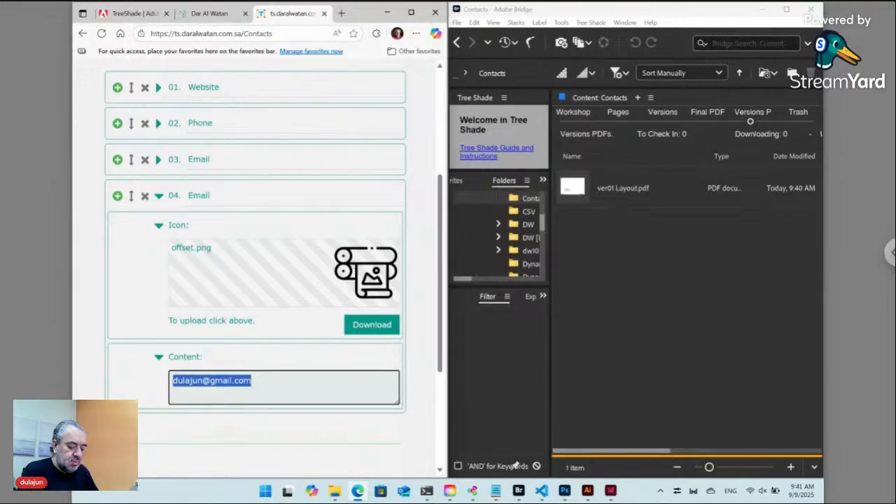
type("lin")
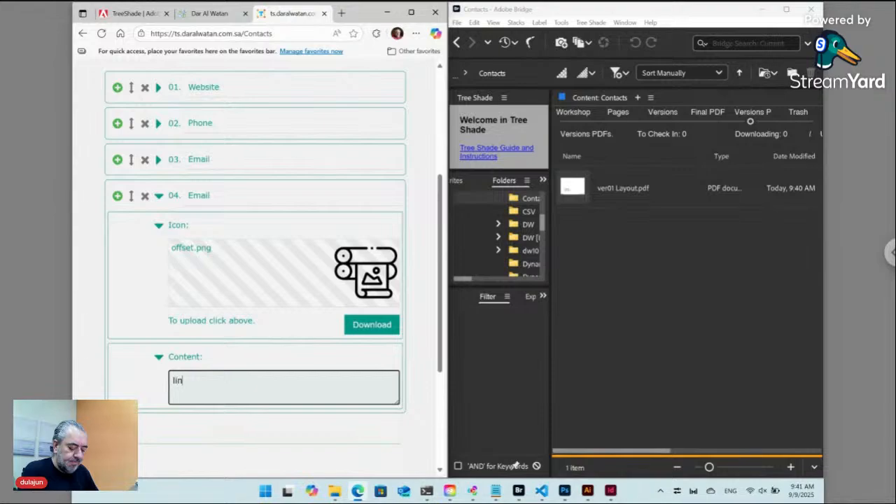
type("kedin.com")
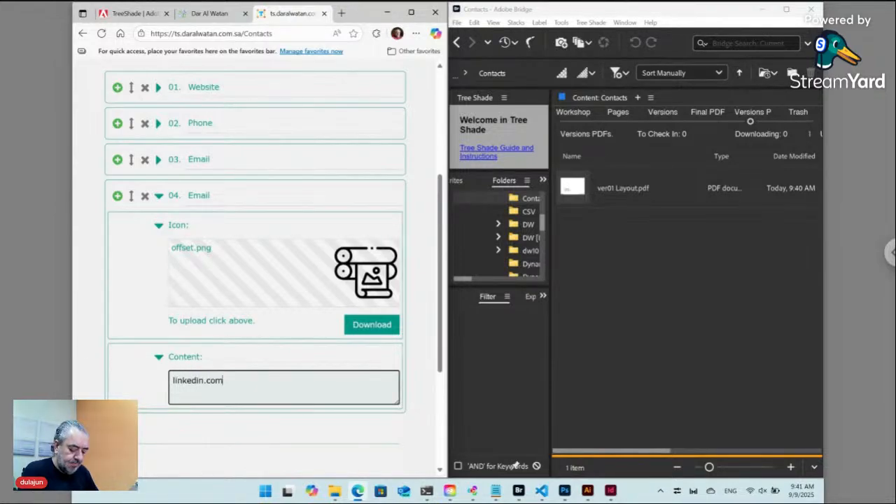
type("/@dul")
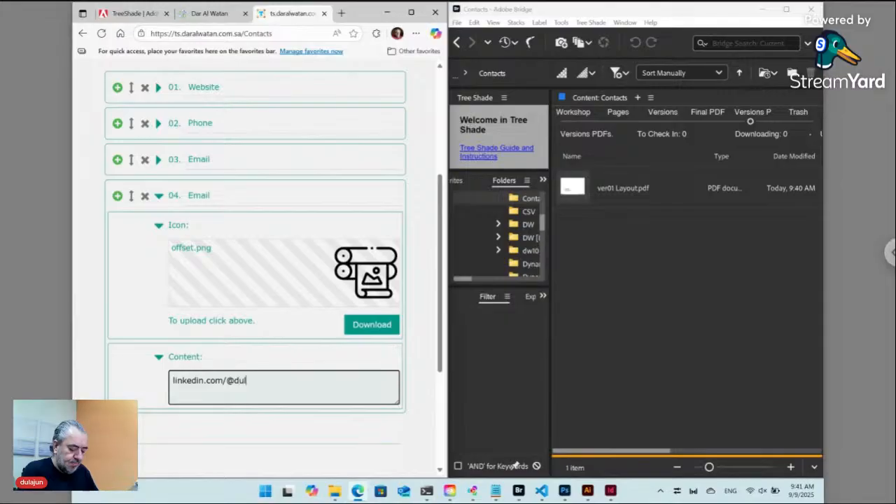
type("ajun")
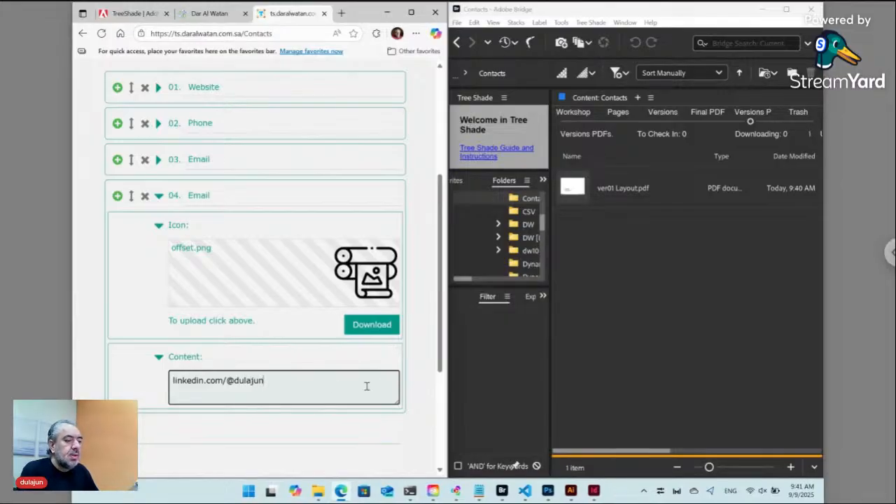
scroll(425, 381, "down", 3)
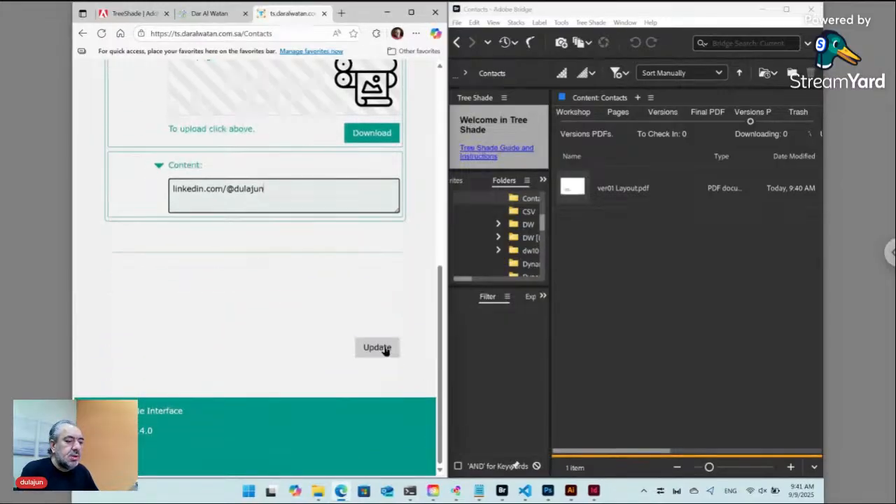
left_click(379, 346)
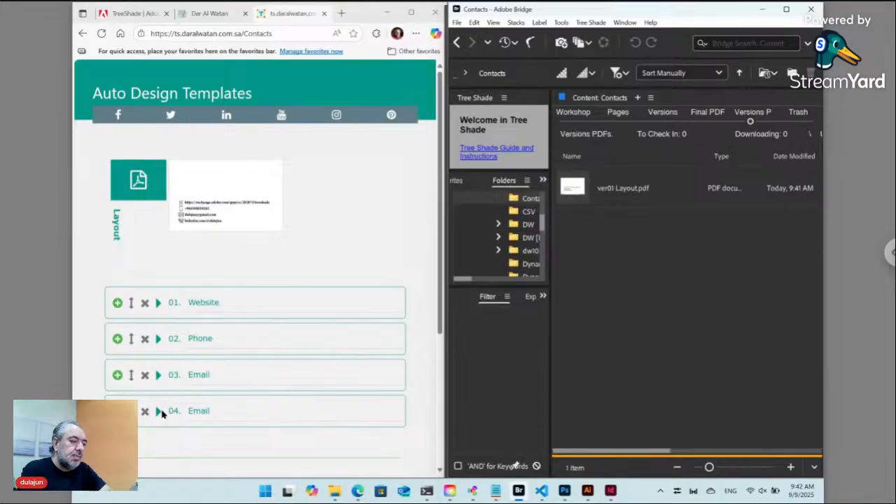
Delete contact entry 04 and resubmit the form with only Website, Phone and Email.
left_click(159, 376)
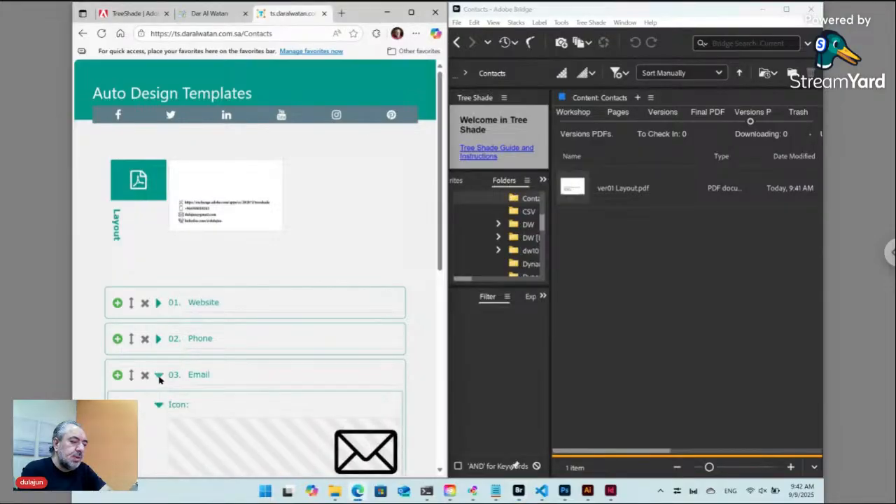
left_click(159, 377)
left_click(159, 411)
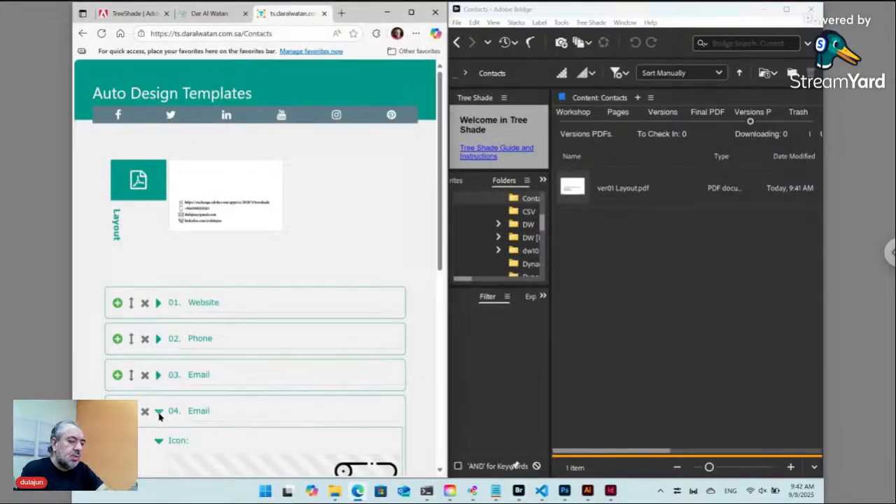
left_click(159, 413)
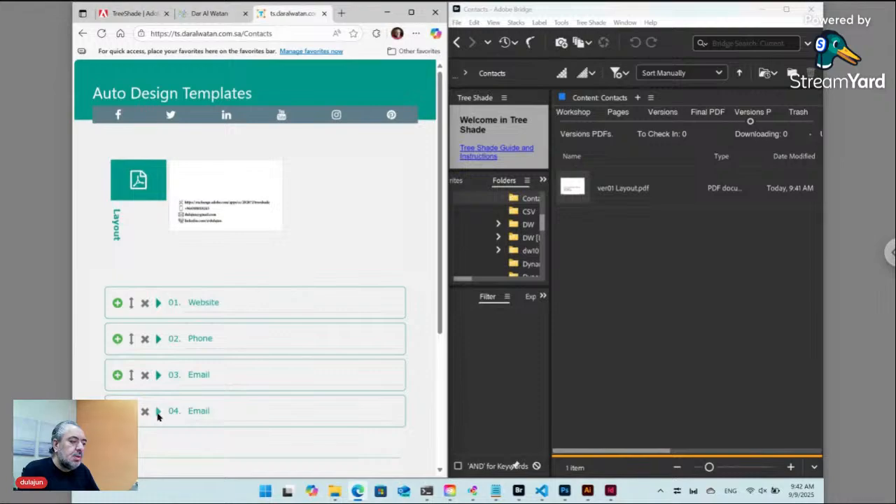
left_click(144, 413)
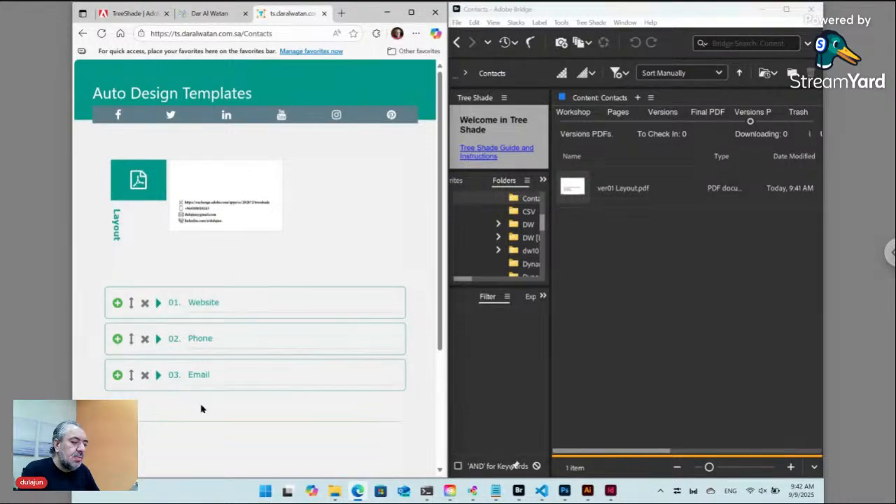
scroll(231, 411, "down", 2)
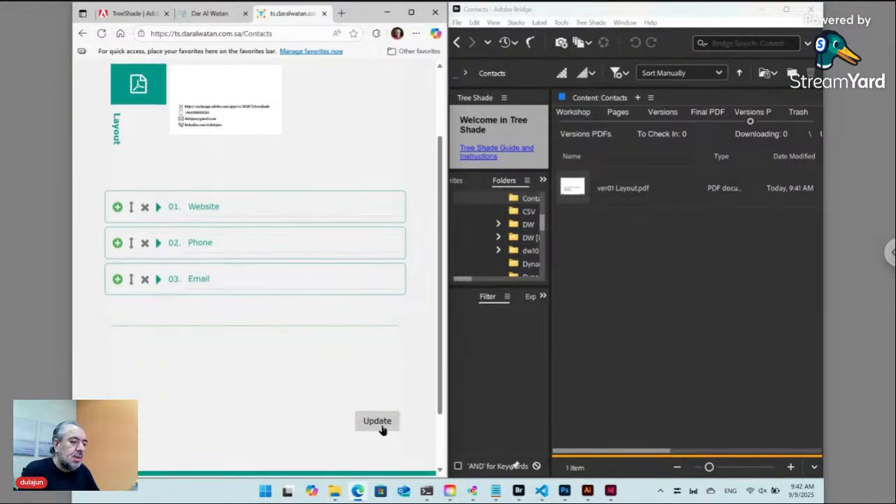
left_click(380, 420)
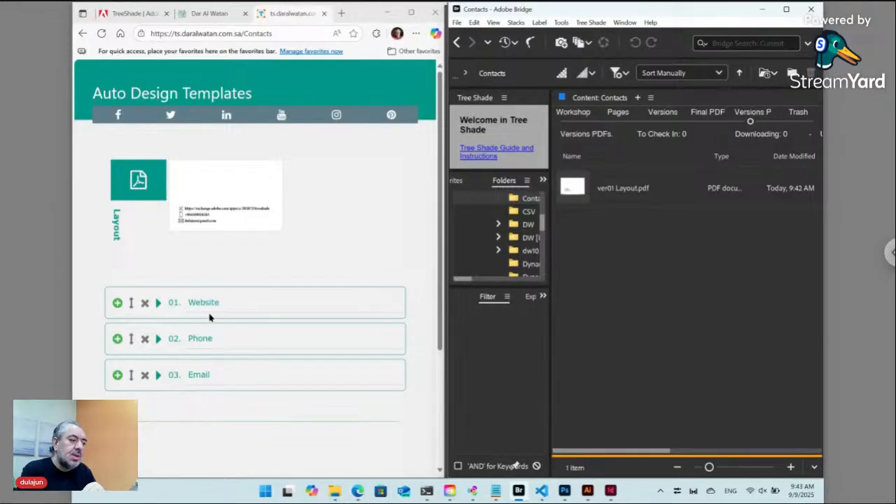
Check the 03 Email entry's details, then go to the TreeShade | Adobe Exchange tab.
left_click(159, 374)
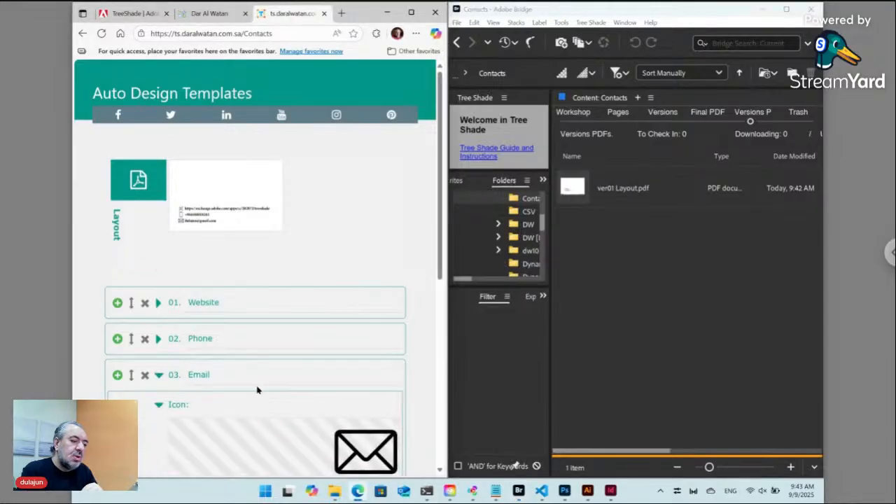
scroll(257, 390, "down", 3)
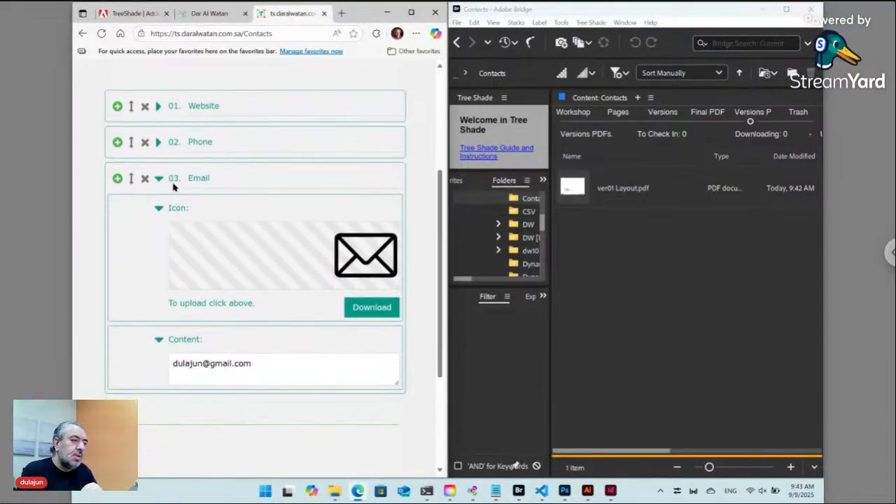
left_click(159, 177)
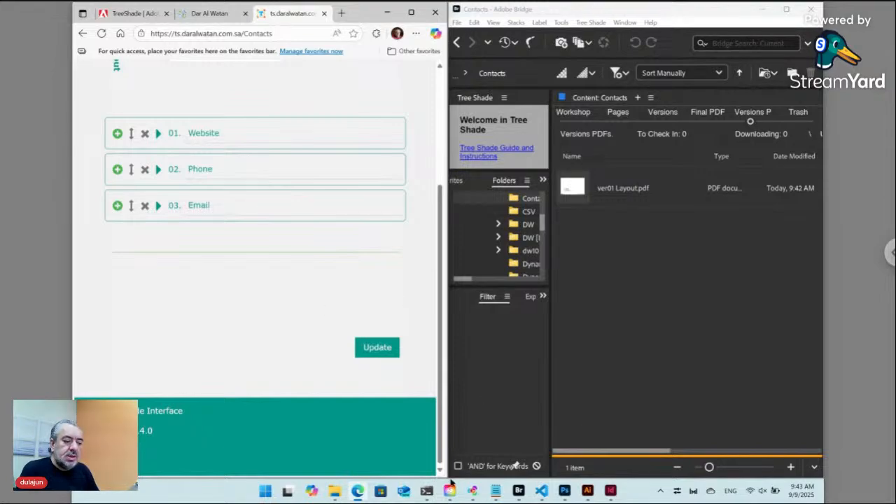
mouse_move(427, 494)
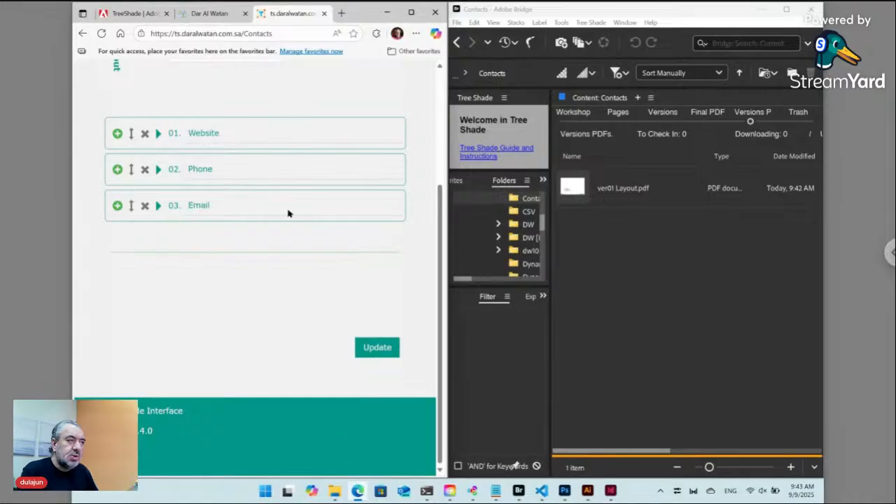
left_click(126, 14)
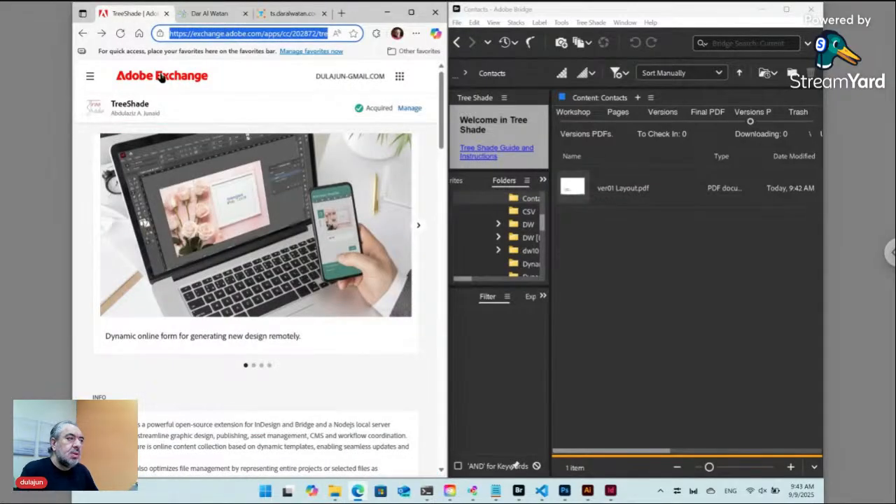